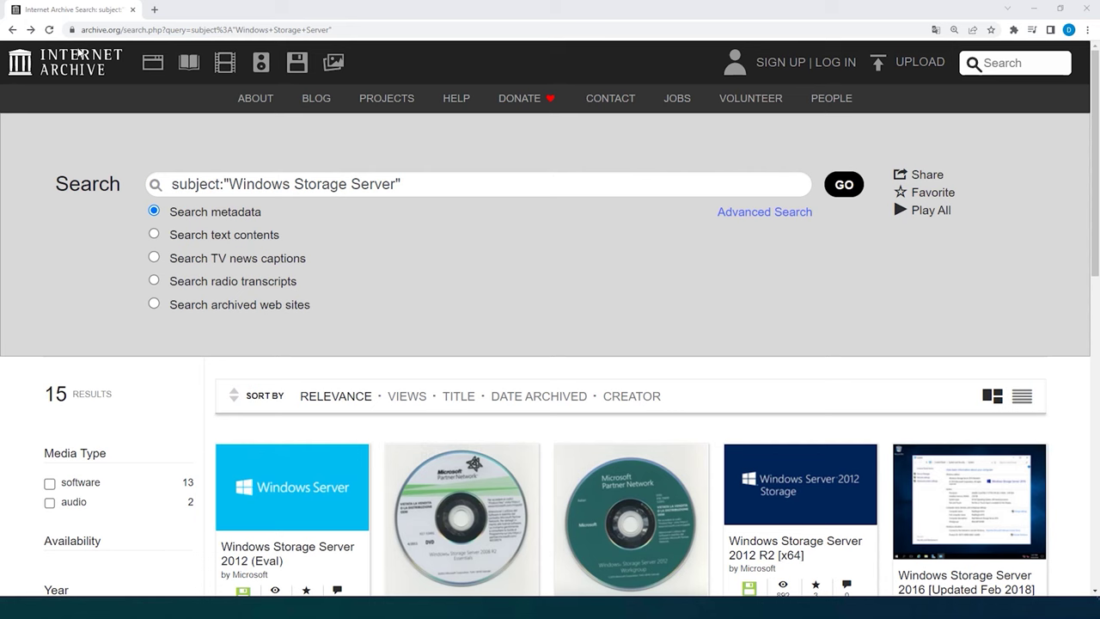
pyautogui.scroll(-1, 731, 369)
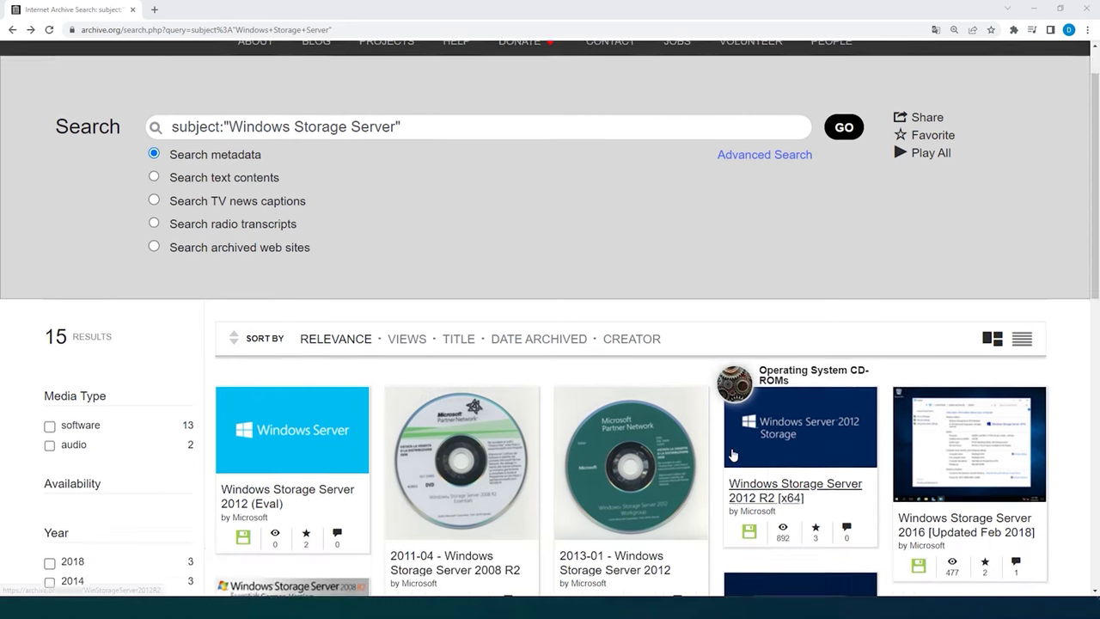
pyautogui.scroll(-3, 807, 336)
pyautogui.scroll(-2, 601, 390)
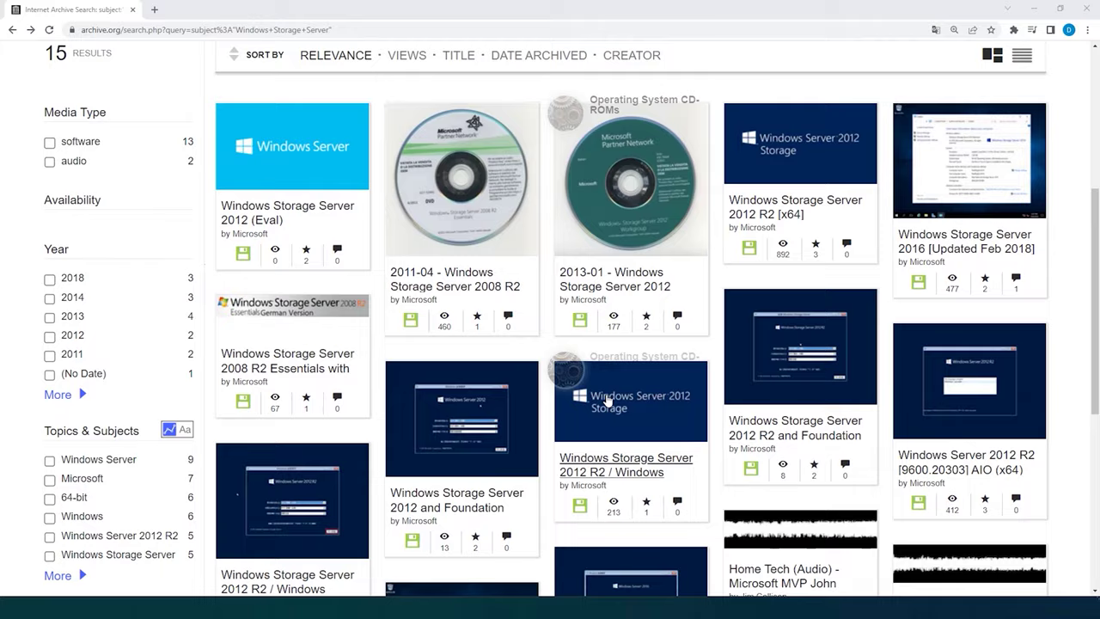
pyautogui.scroll(-3, 606, 395)
pyautogui.scroll(-2, 610, 402)
pyautogui.scroll(-1, 614, 407)
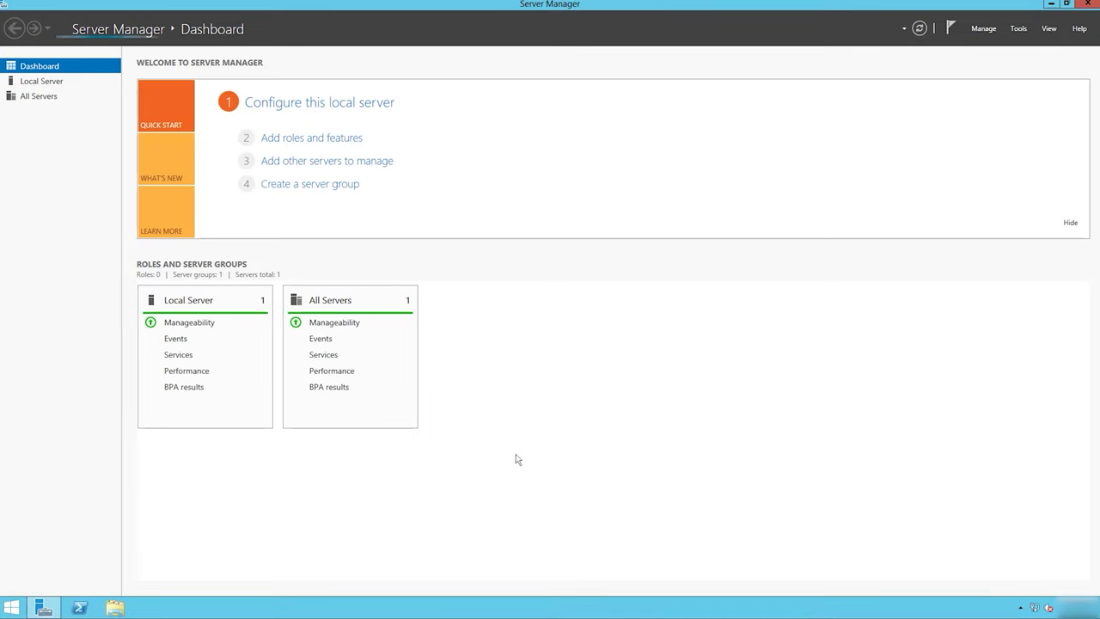
# - Create storage pool sp5 from all three 50 GB physical disks, giving 148 GB capacity
pyautogui.click(58, 97)
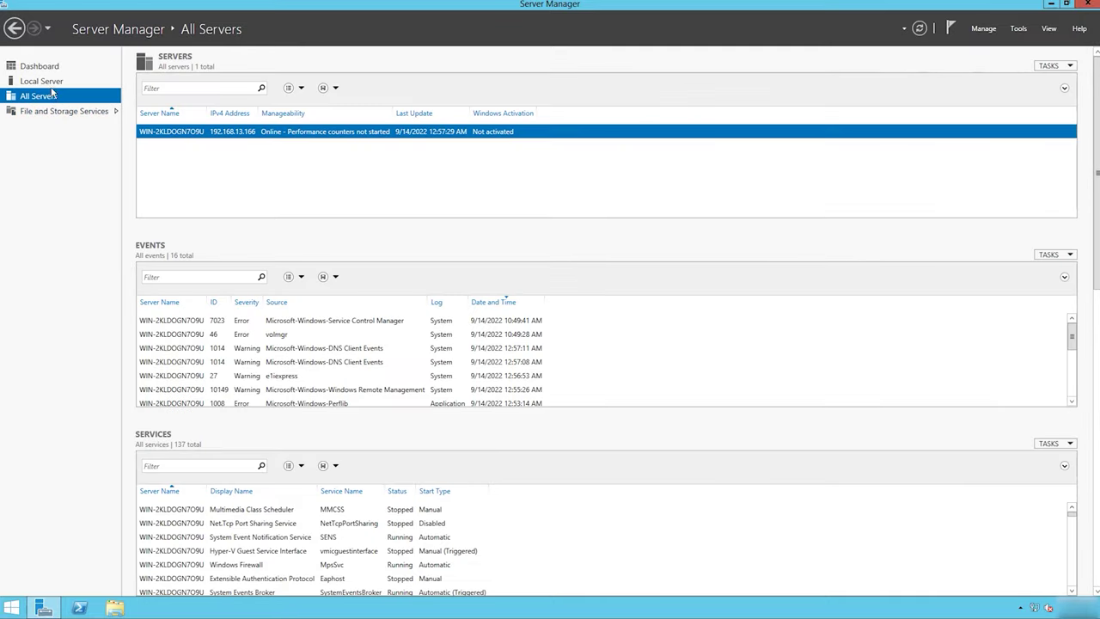
pyautogui.click(69, 112)
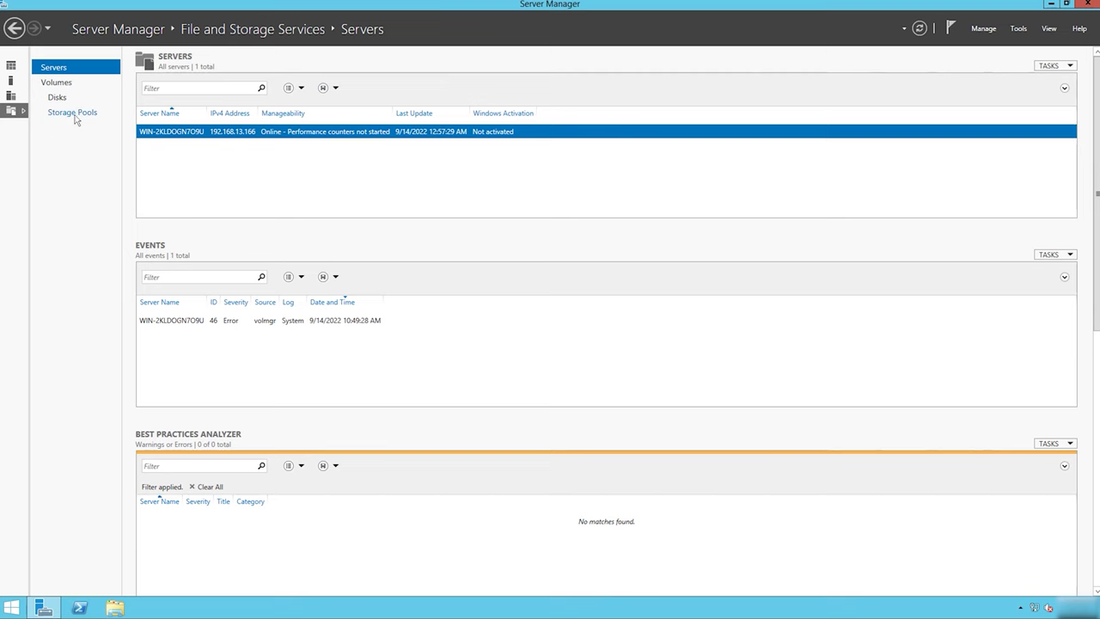
pyautogui.click(73, 117)
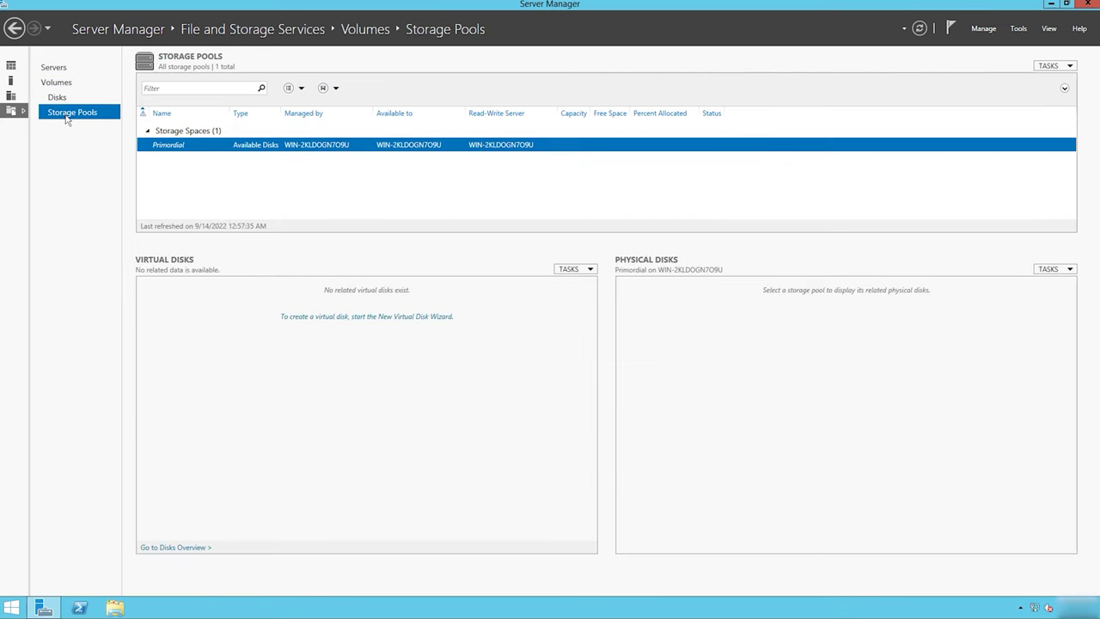
pyautogui.click(1068, 67)
pyautogui.click(1043, 79)
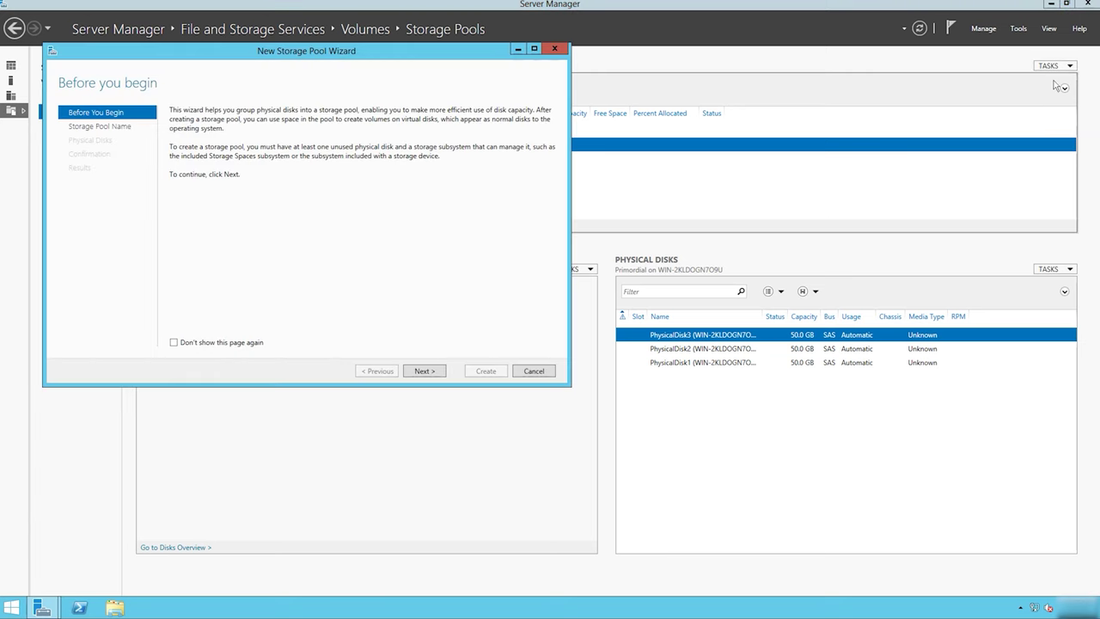
pyautogui.click(116, 128)
pyautogui.write('sp5')
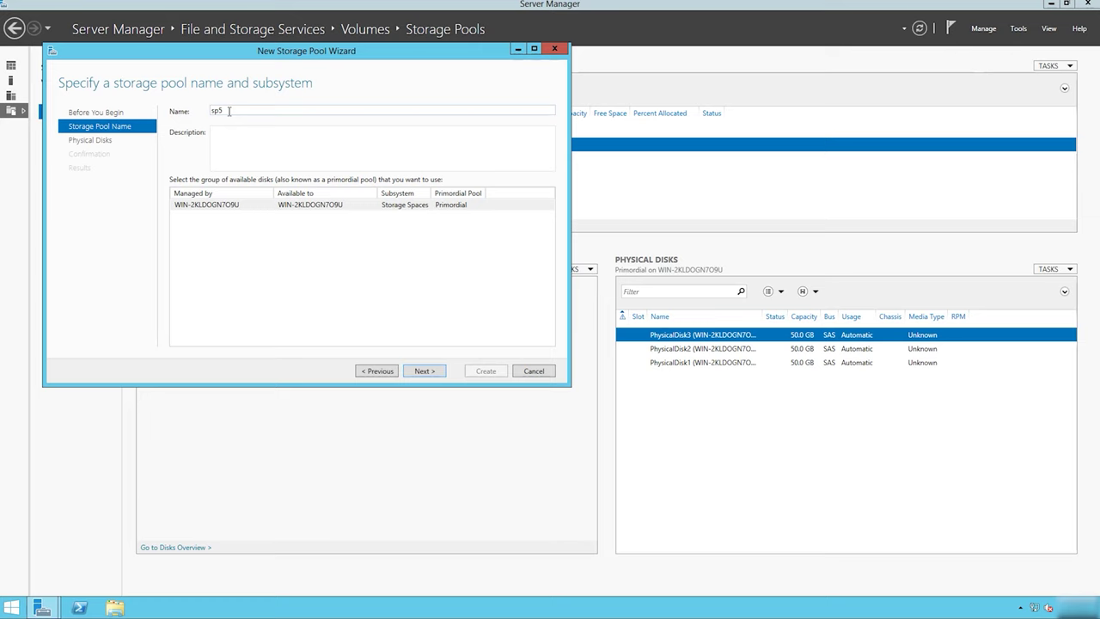
pyautogui.click(421, 375)
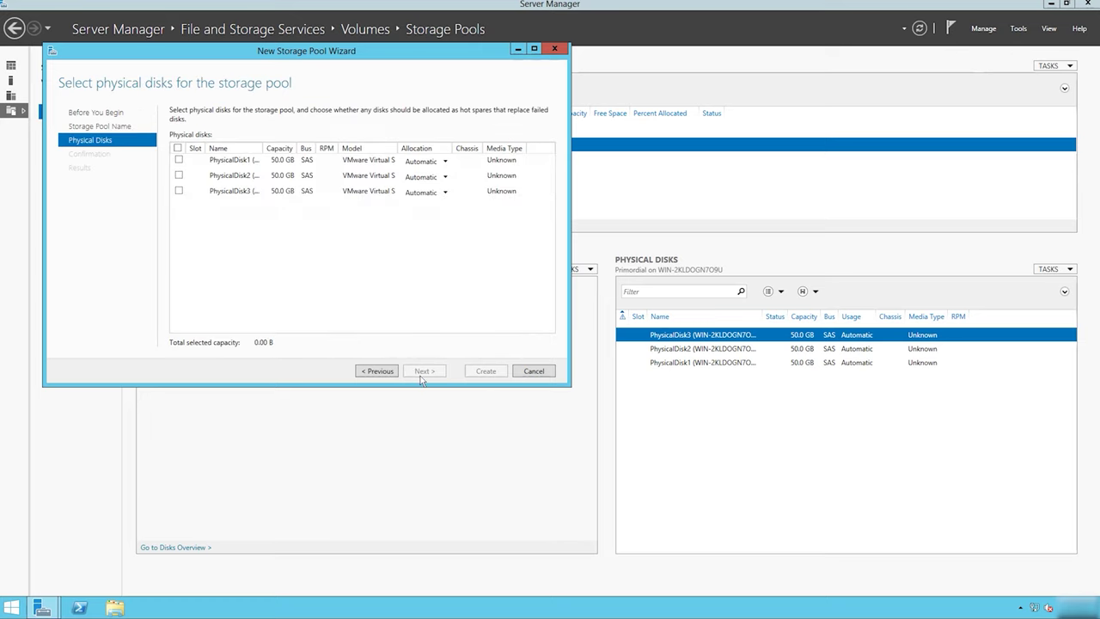
pyautogui.click(178, 148)
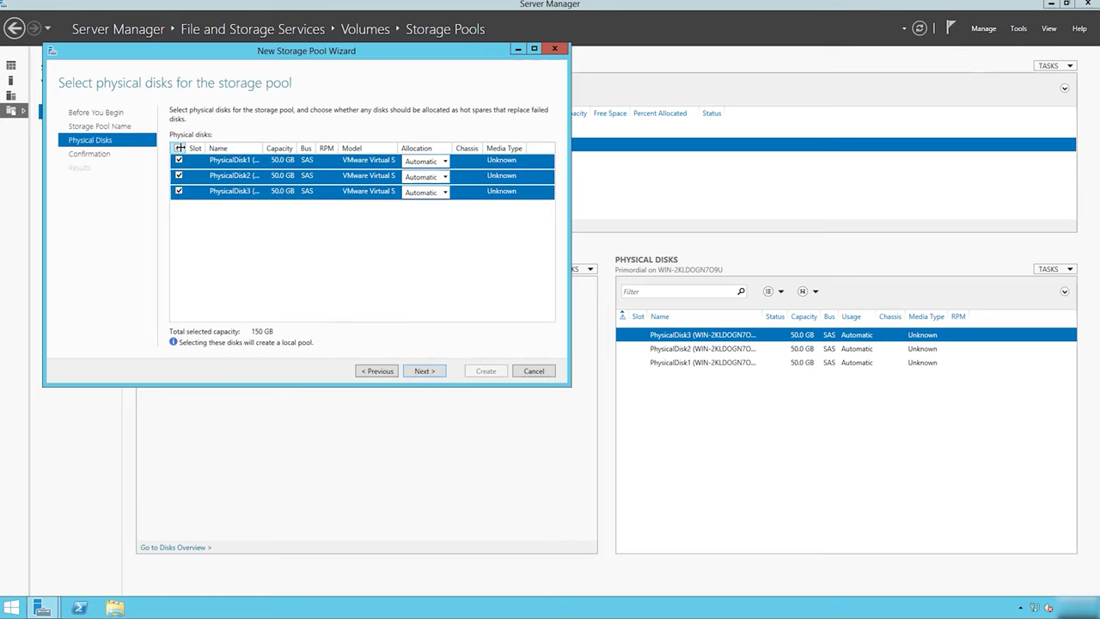
pyautogui.click(422, 374)
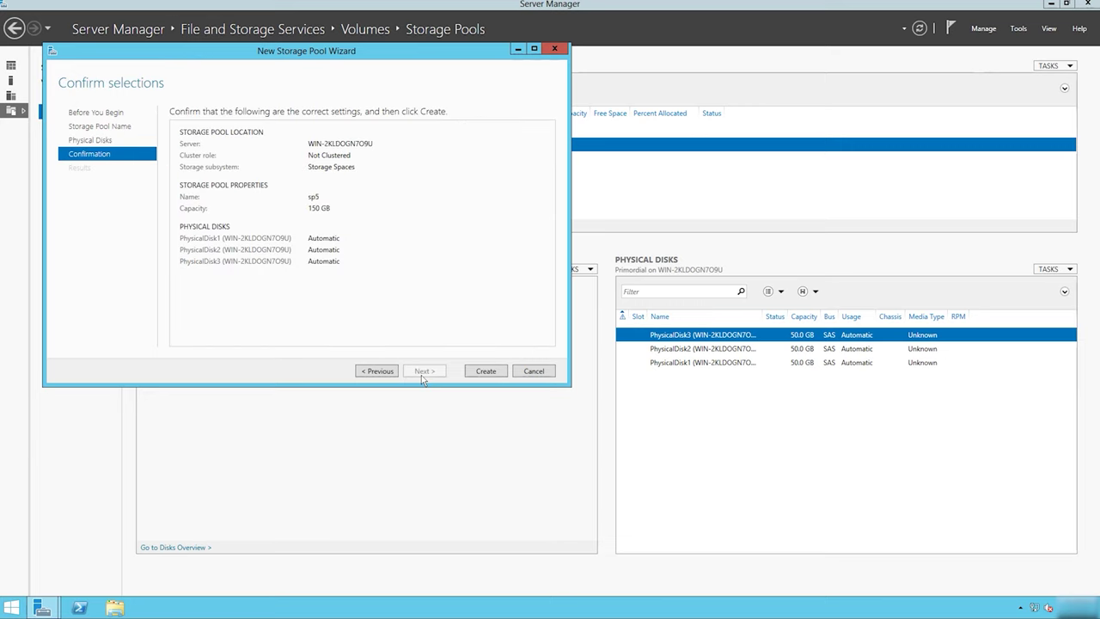
pyautogui.click(487, 373)
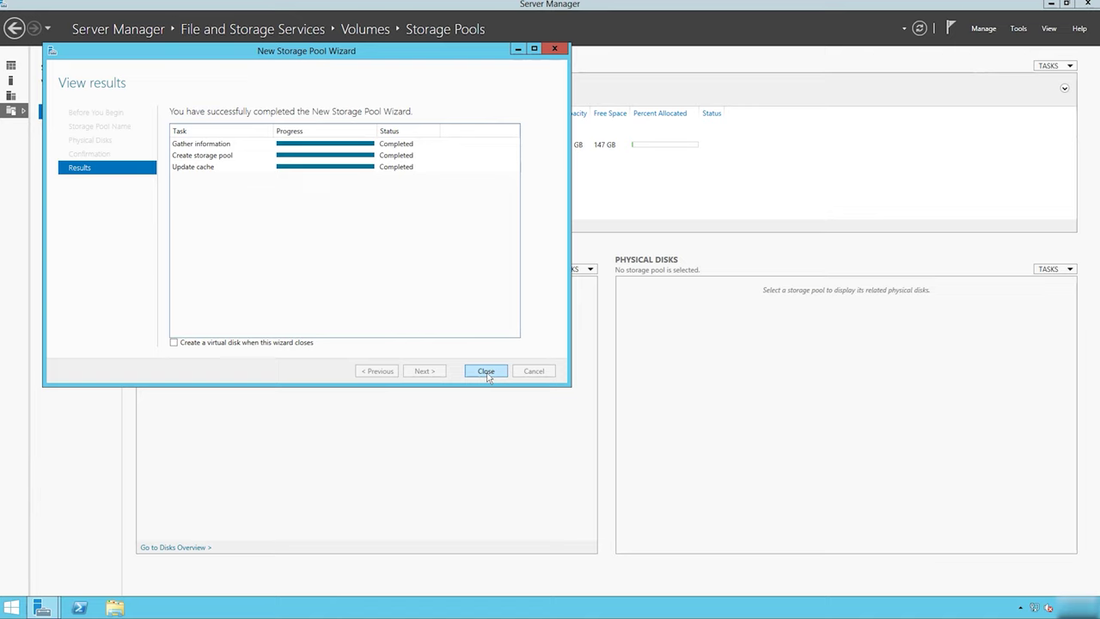
pyautogui.click(487, 372)
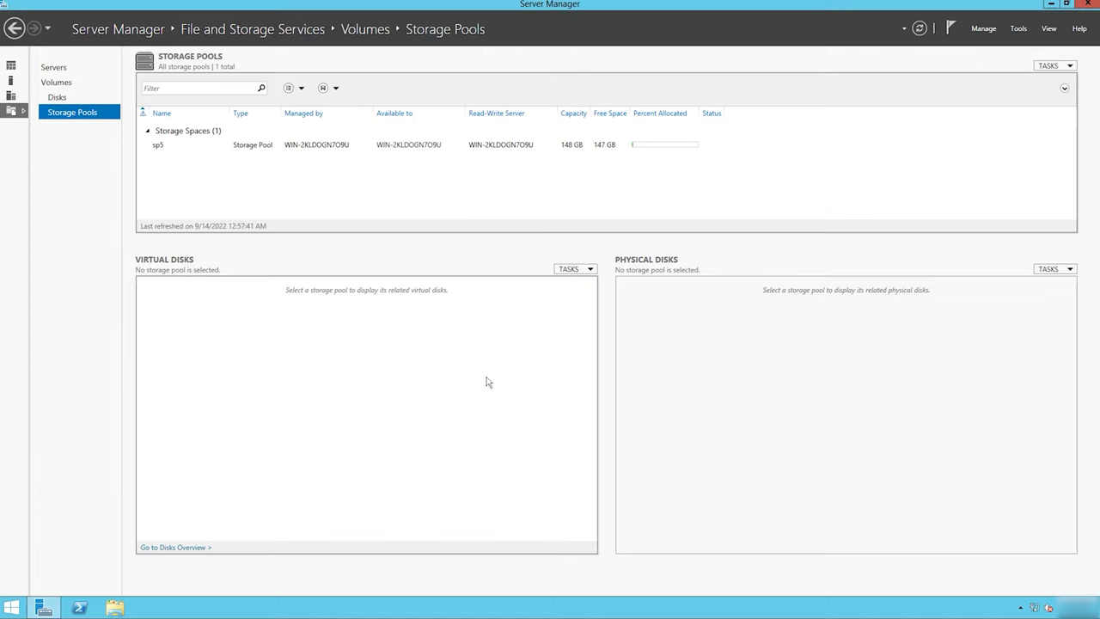
# - Create a 96 GB parity virtual disk 'vd' on sp5 with fixed provisioning and maximum size
pyautogui.click(166, 147)
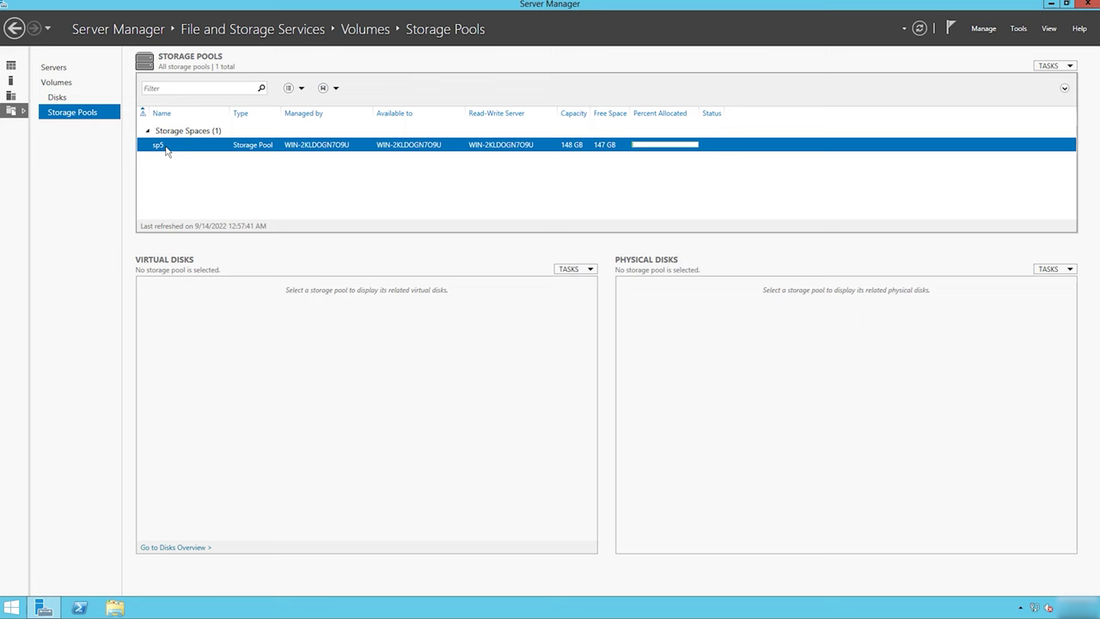
pyautogui.click(591, 270)
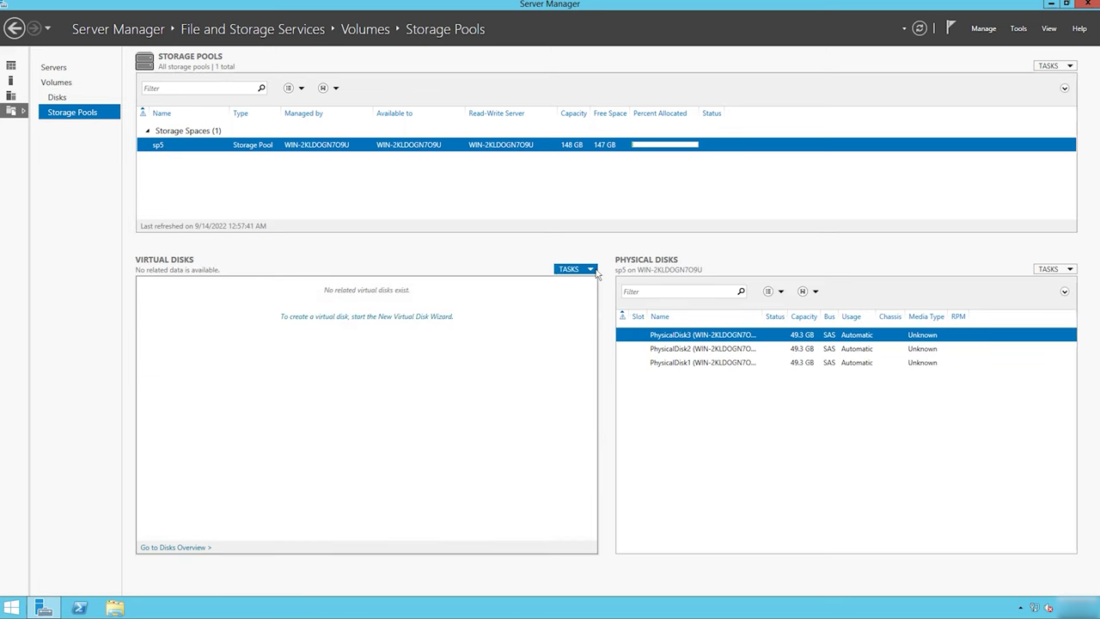
pyautogui.click(617, 283)
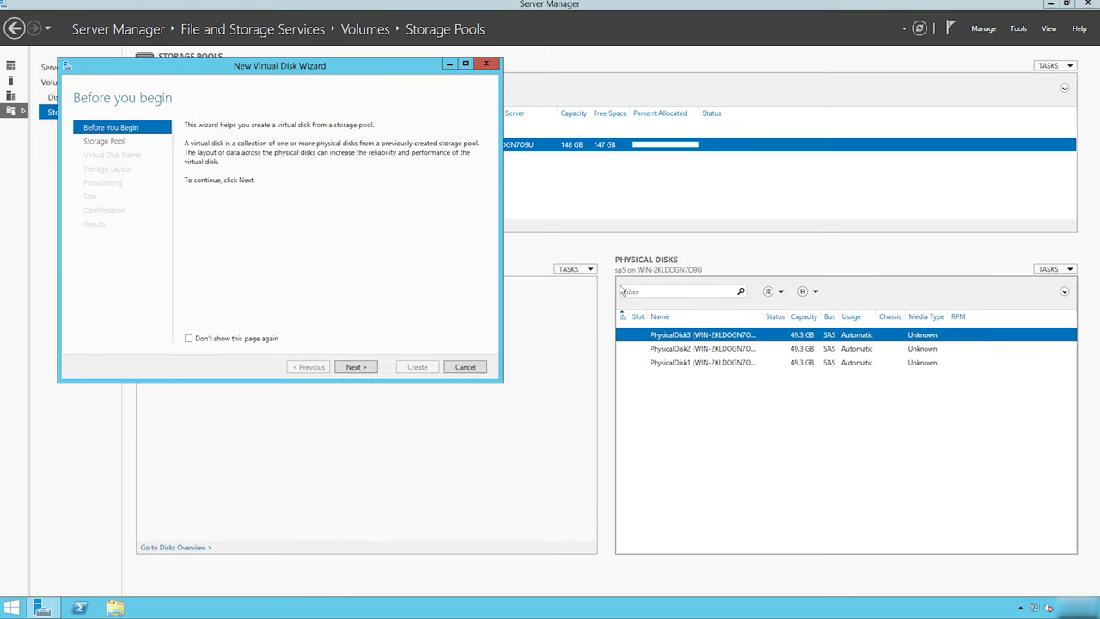
pyautogui.click(120, 144)
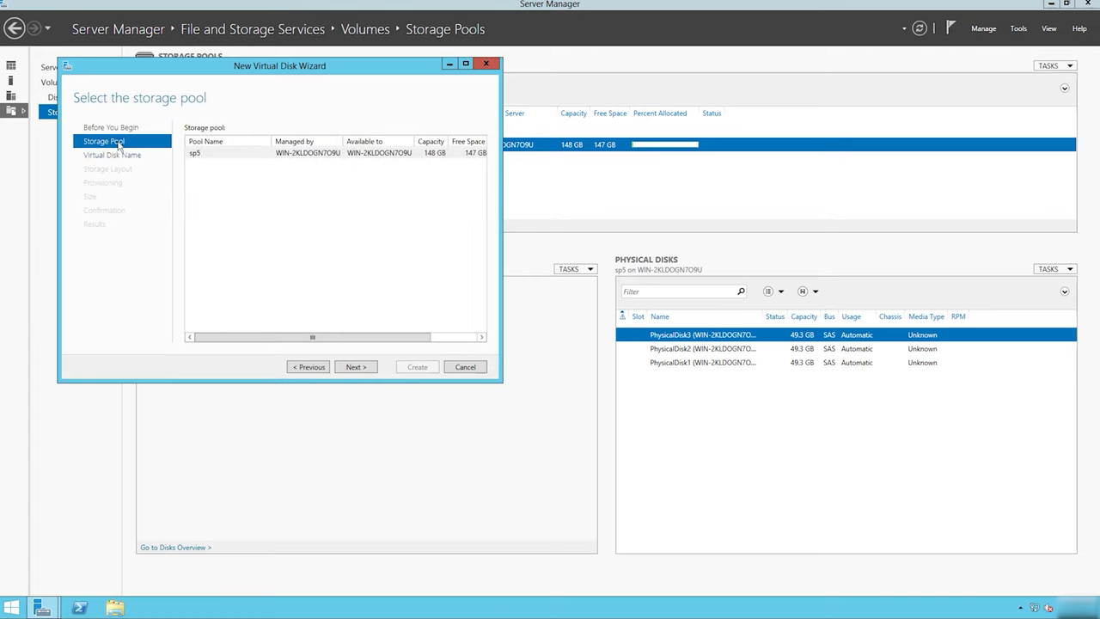
pyautogui.click(126, 155)
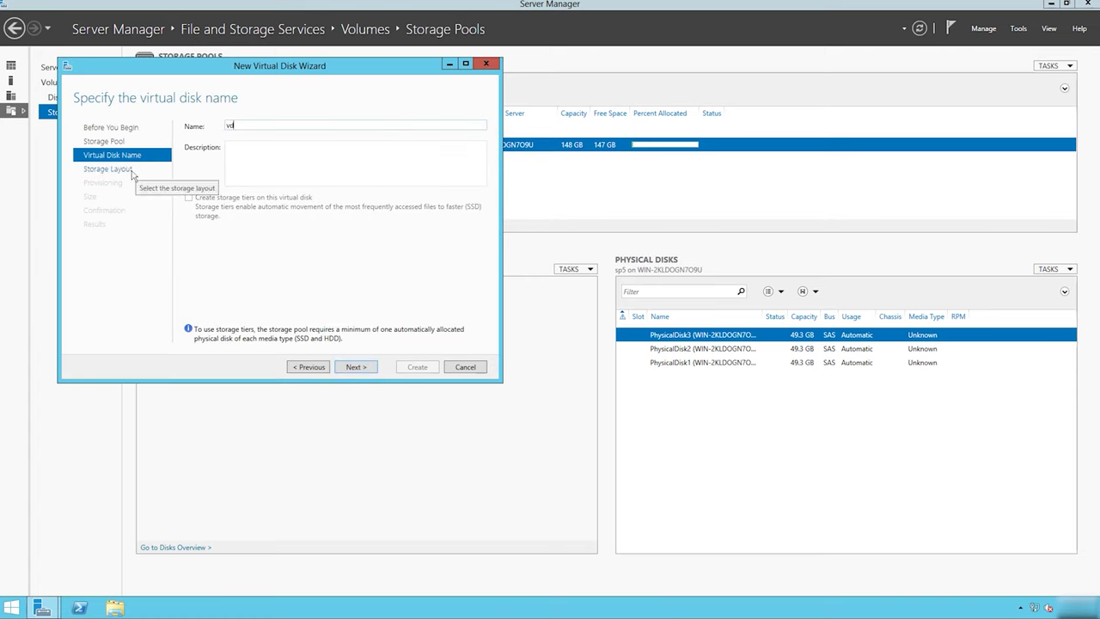
pyautogui.click(132, 173)
pyautogui.click(199, 162)
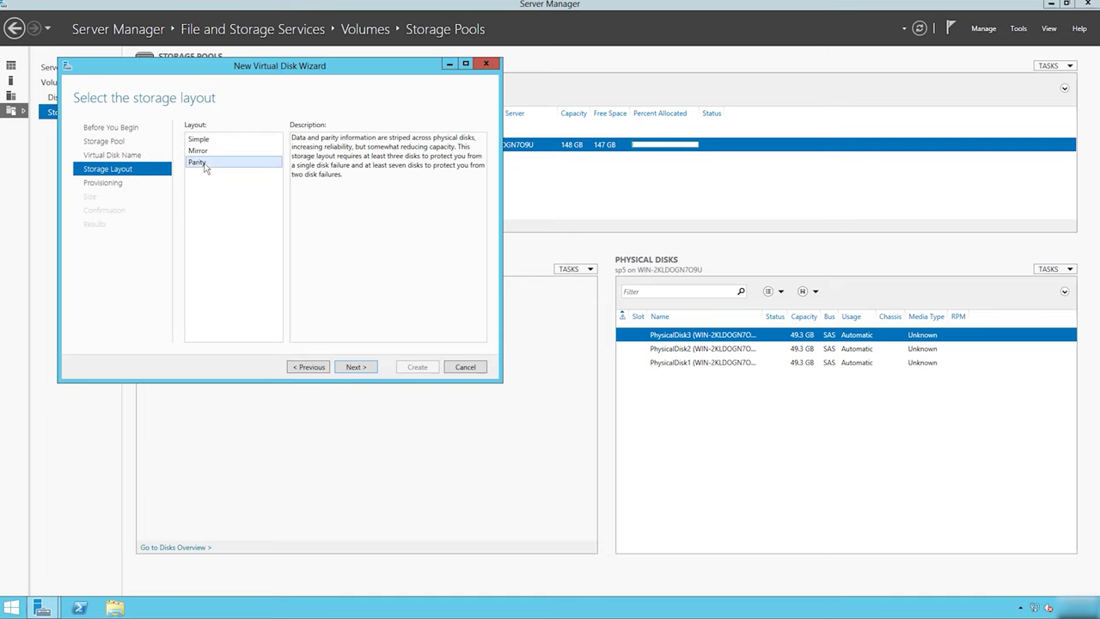
pyautogui.click(361, 370)
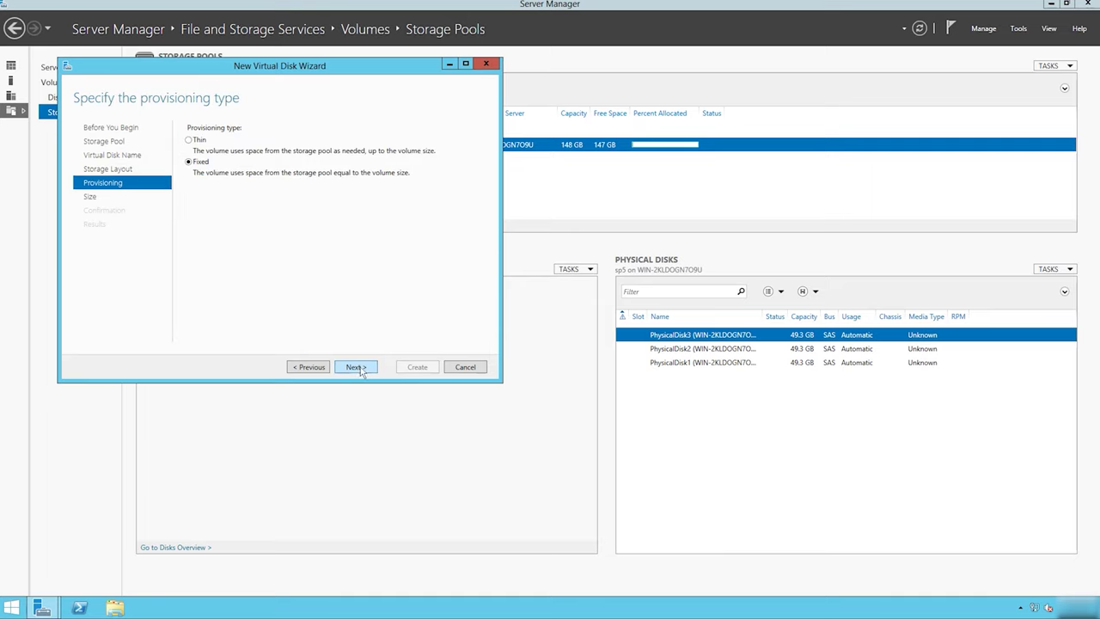
pyautogui.click(359, 371)
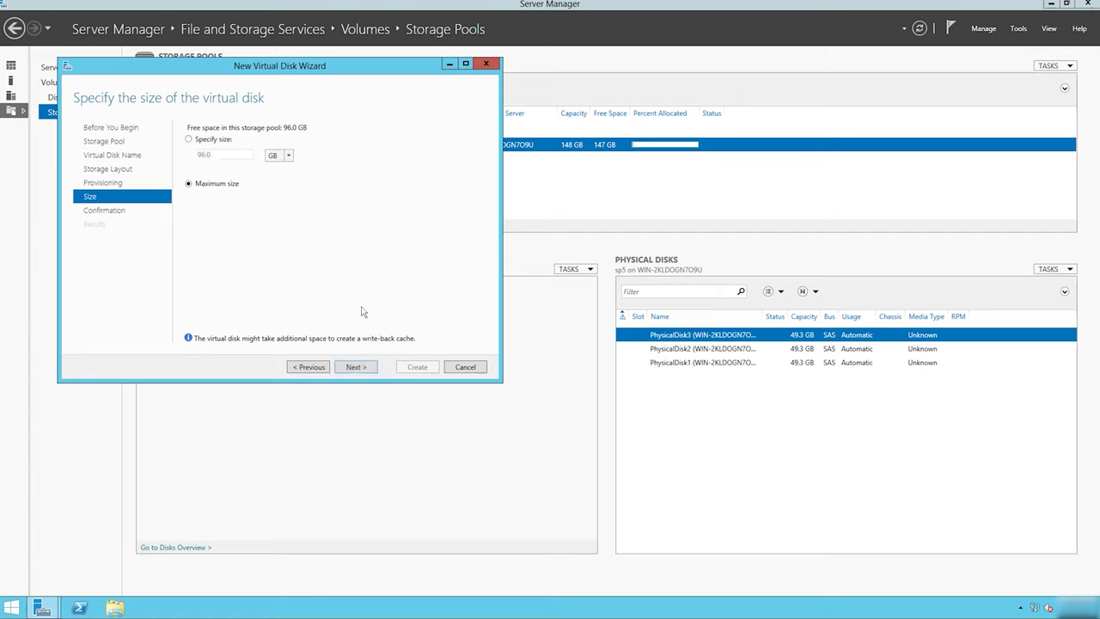
pyautogui.click(357, 368)
pyautogui.click(424, 370)
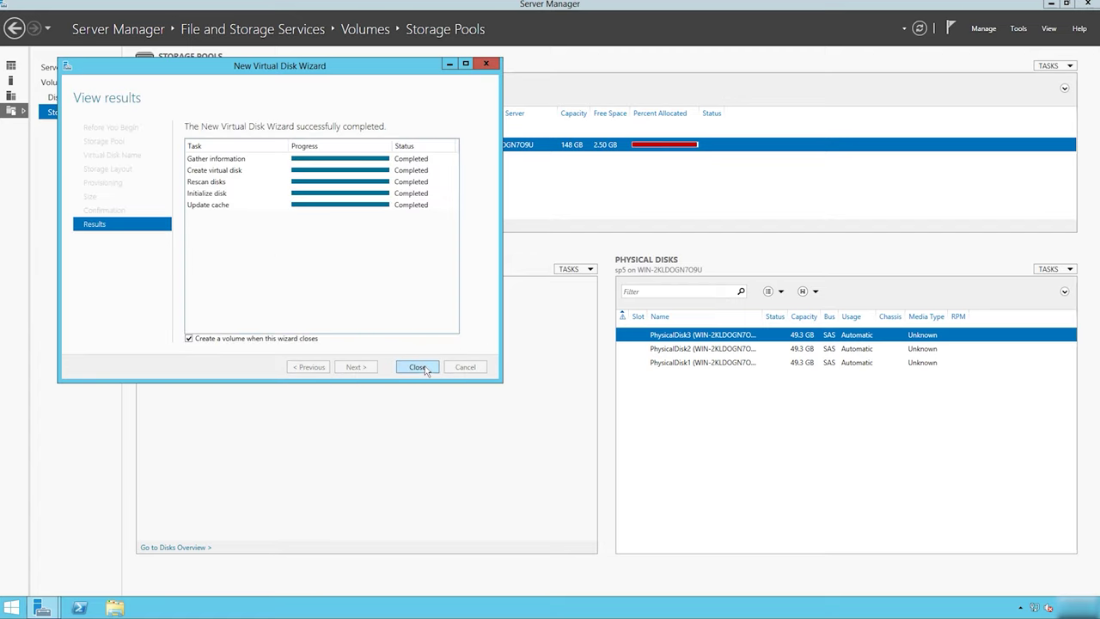
# - Create a 95.9 GB NTFS volume lettered I: on virtual disk vd using the wizard defaults
pyautogui.click(417, 367)
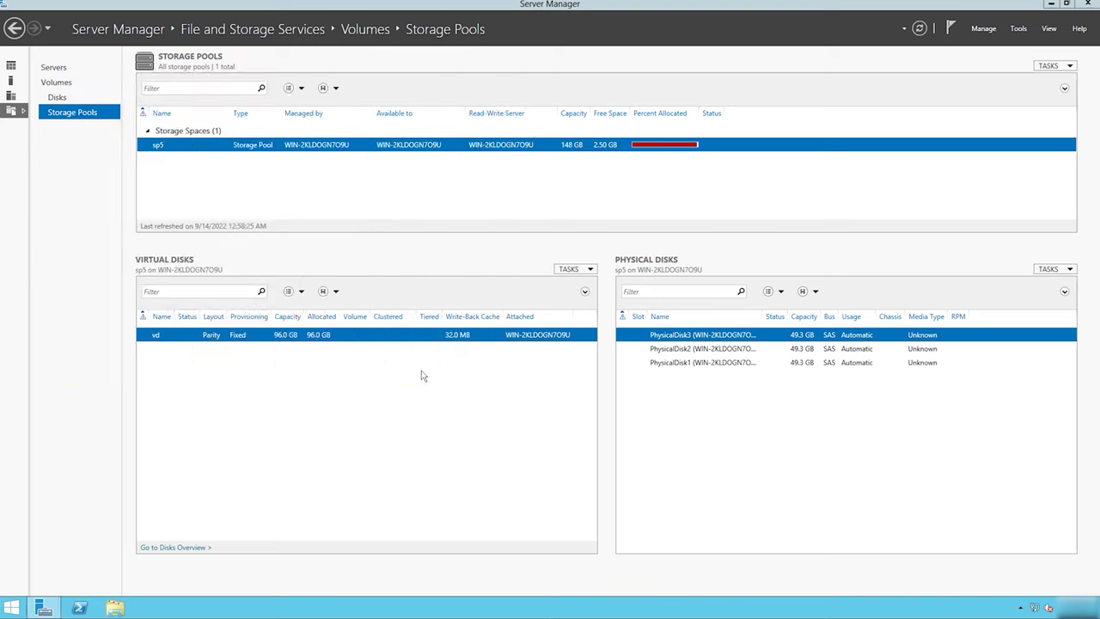
pyautogui.click(373, 387)
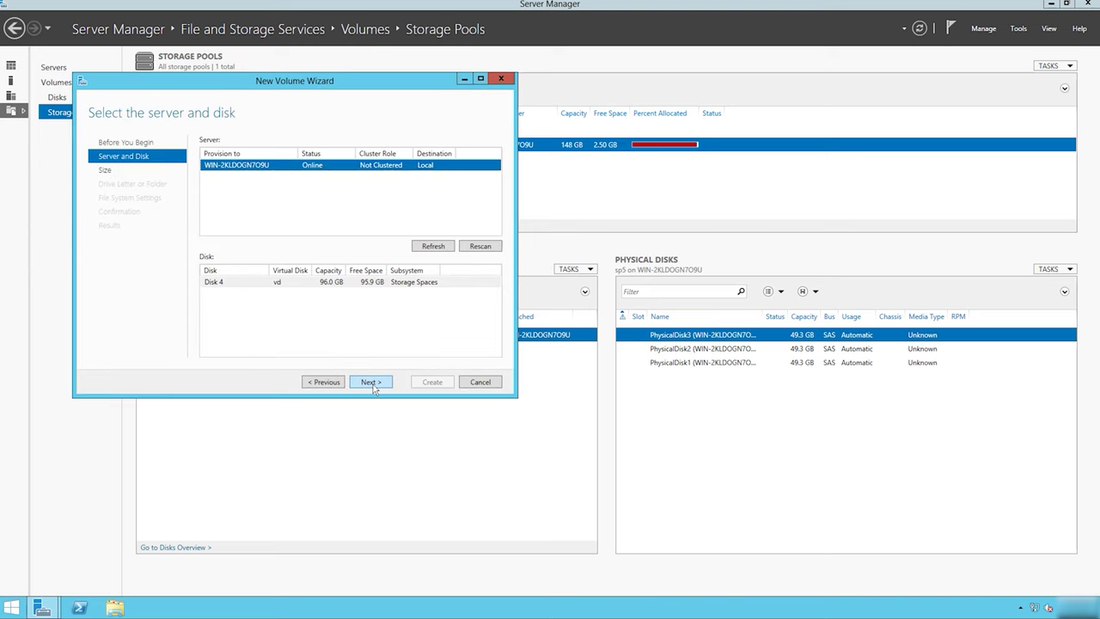
pyautogui.click(374, 386)
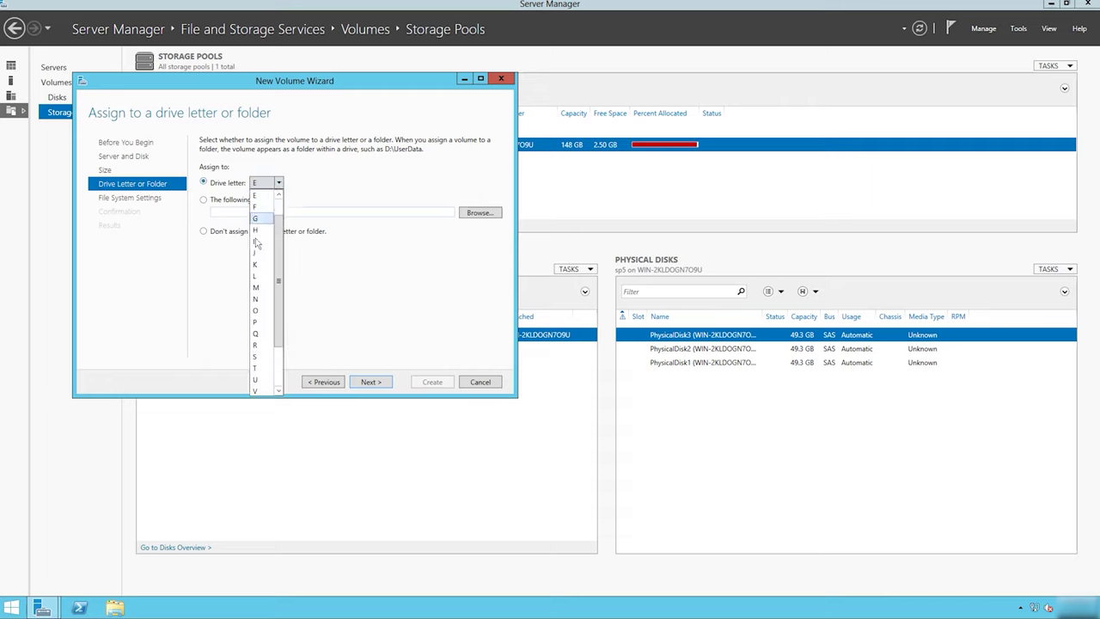
pyautogui.click(378, 383)
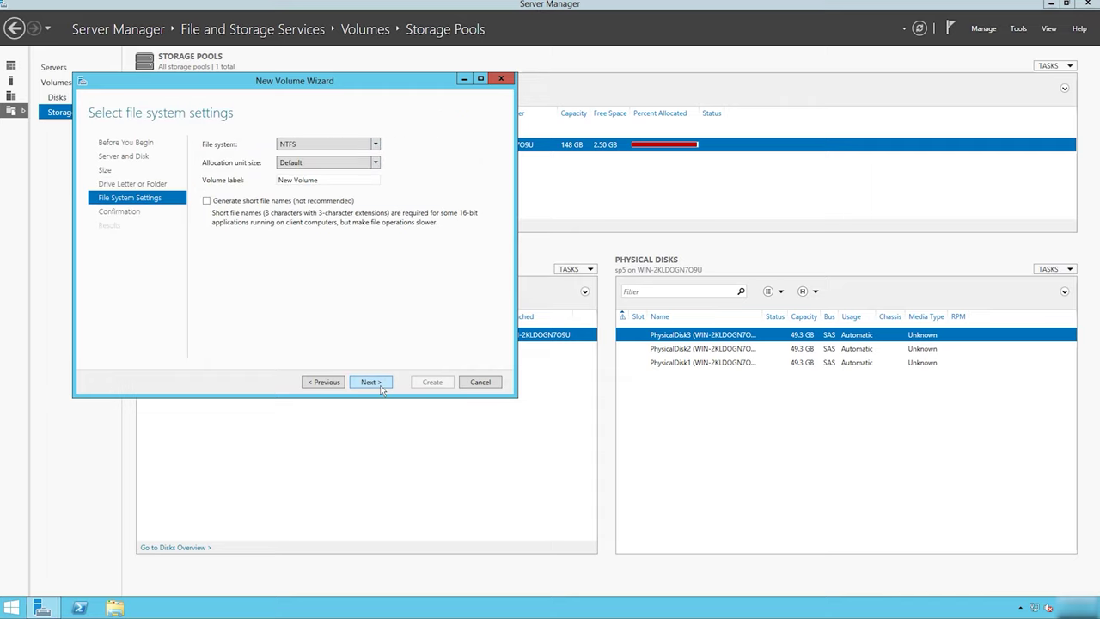
pyautogui.click(372, 382)
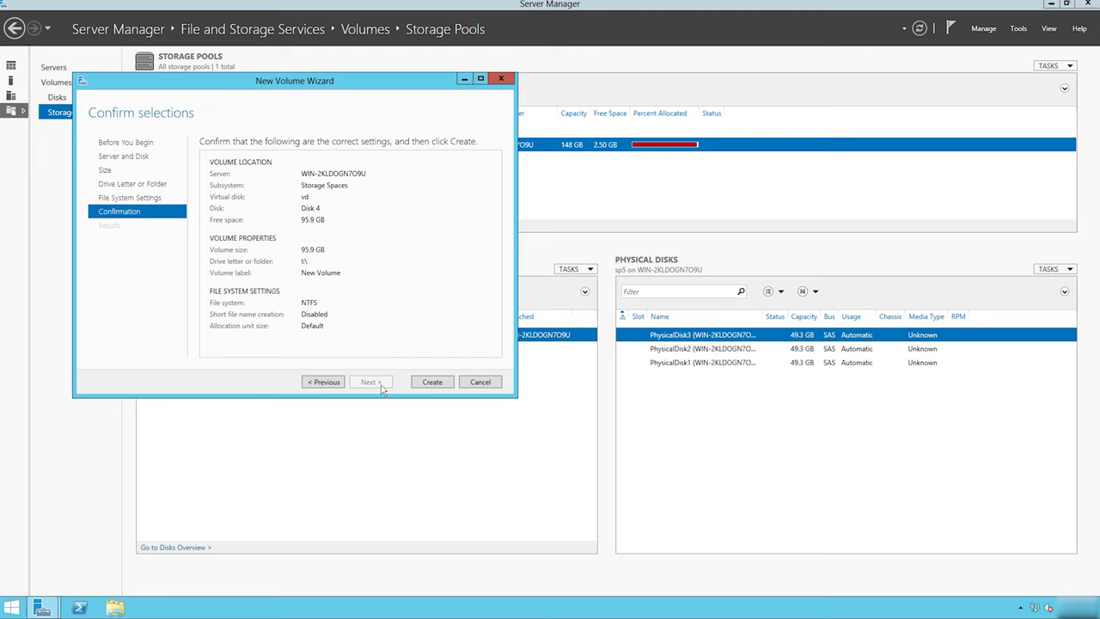
pyautogui.click(432, 382)
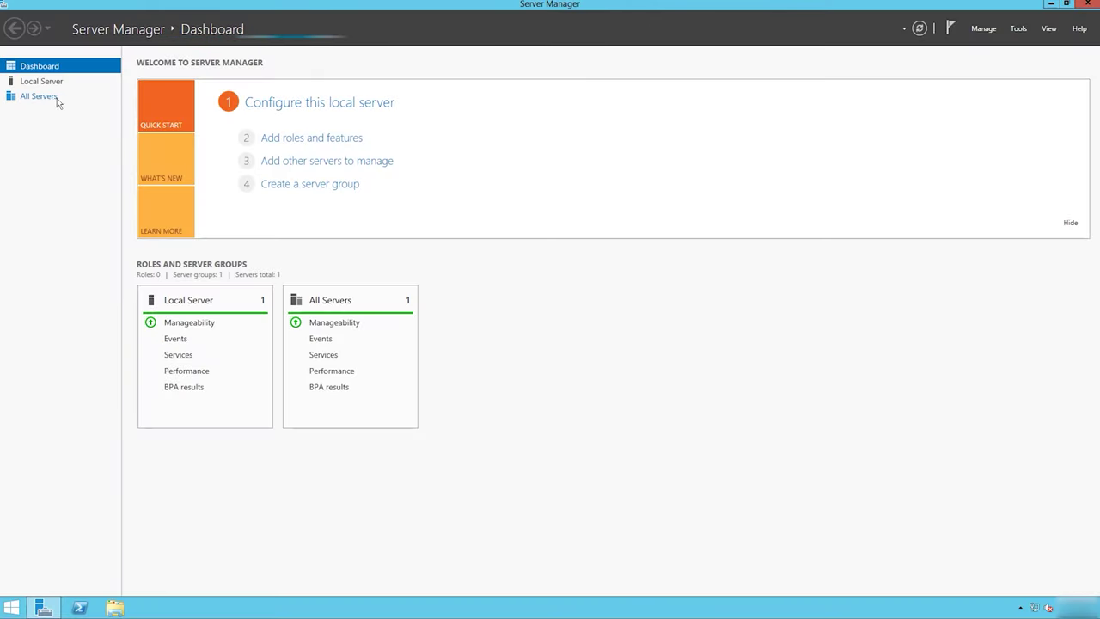
# - Navigate to the iSCSI page under File and Storage Services
pyautogui.click(40, 96)
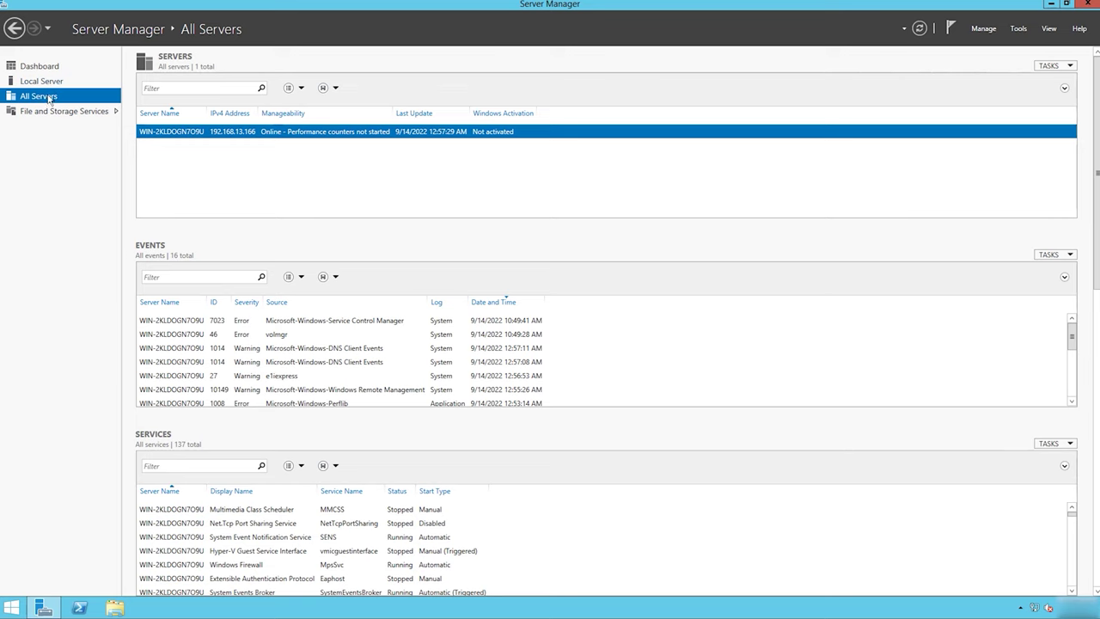
pyautogui.click(72, 111)
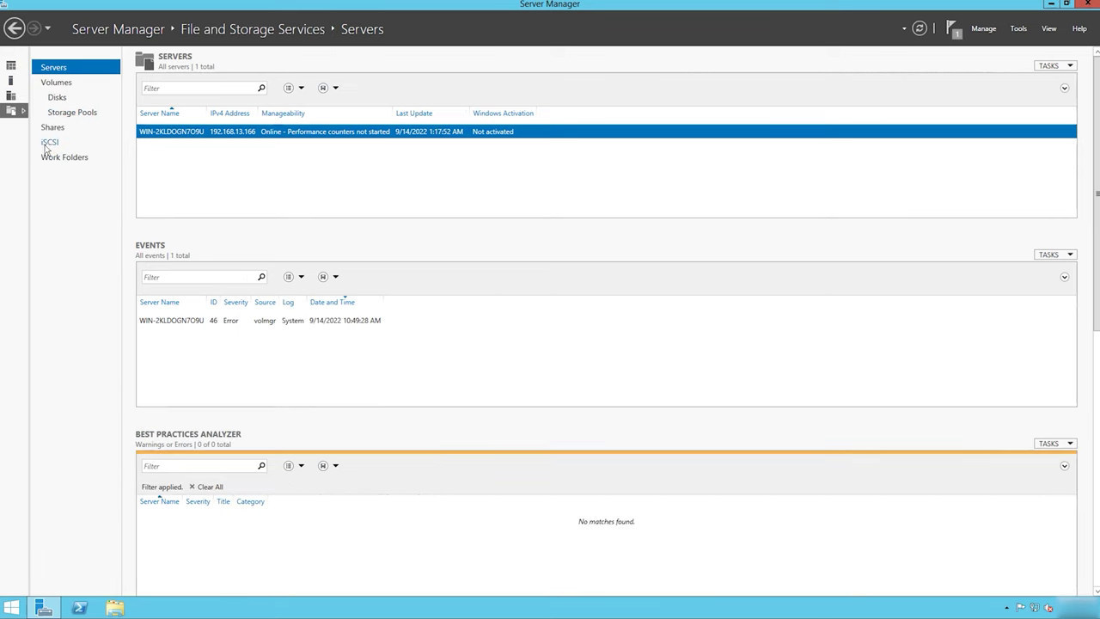
pyautogui.click(49, 143)
# - Install the File Server and iSCSI Target Server roles through Add Roles and Features
pyautogui.click(985, 32)
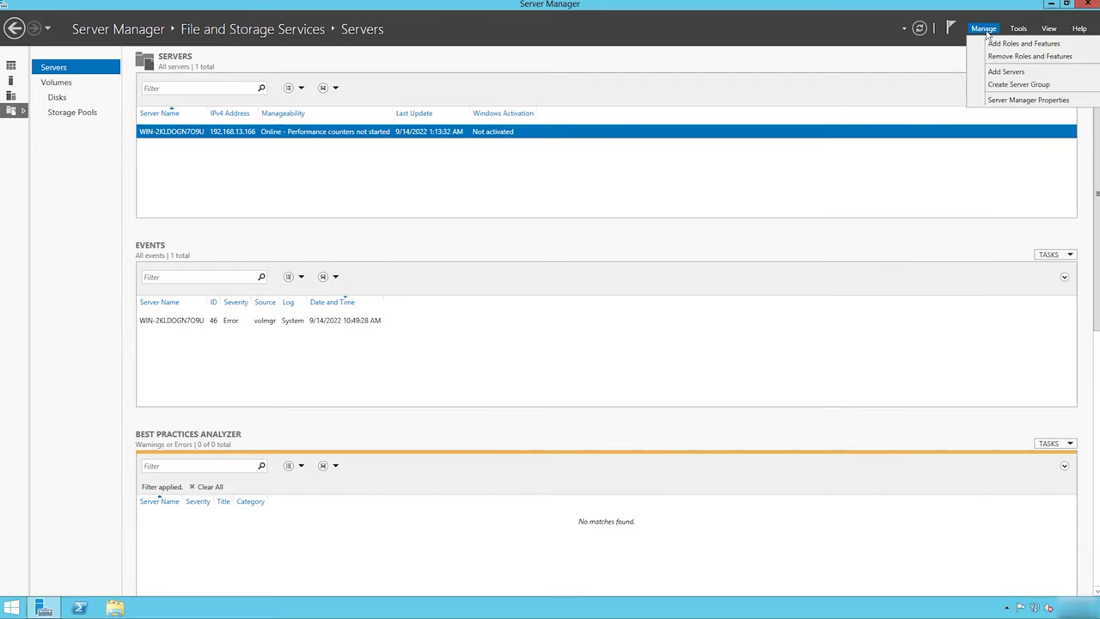
pyautogui.click(1041, 48)
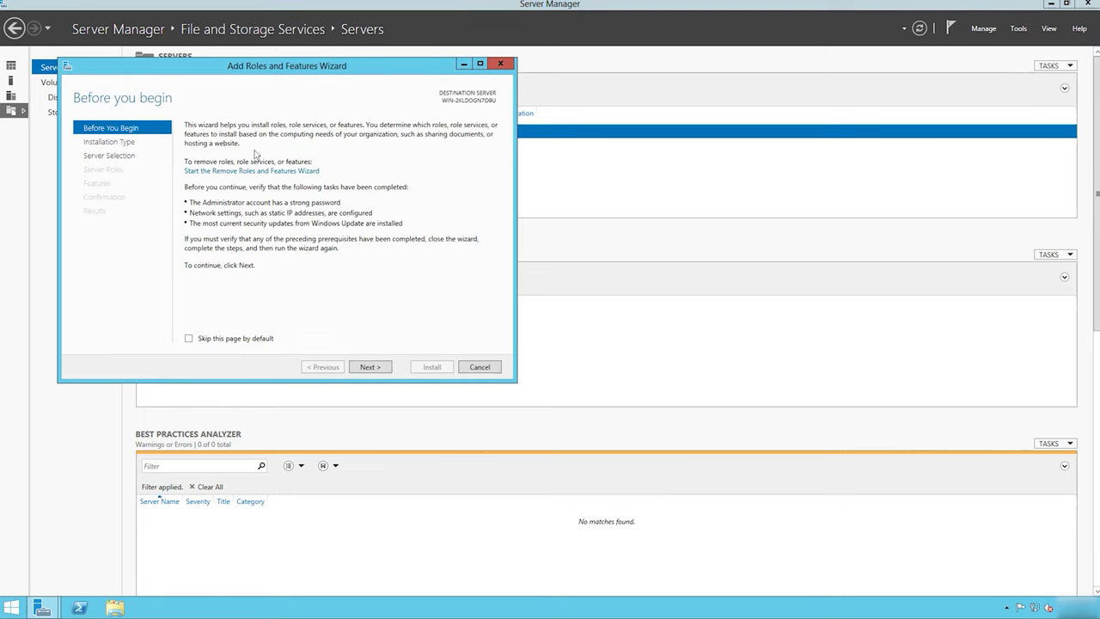
pyautogui.click(103, 156)
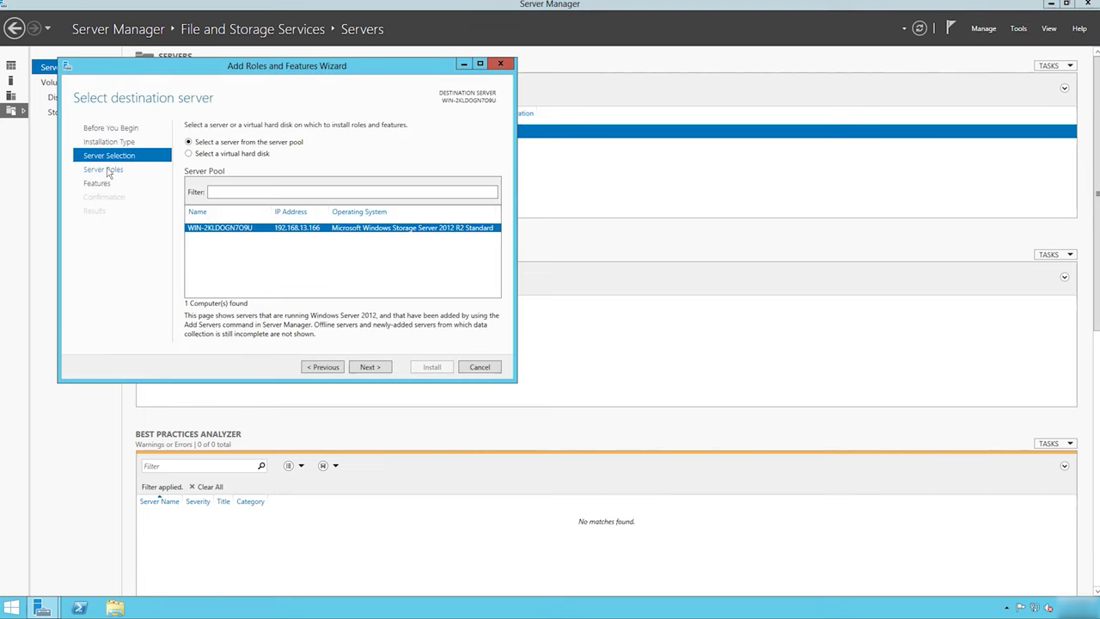
pyautogui.click(110, 170)
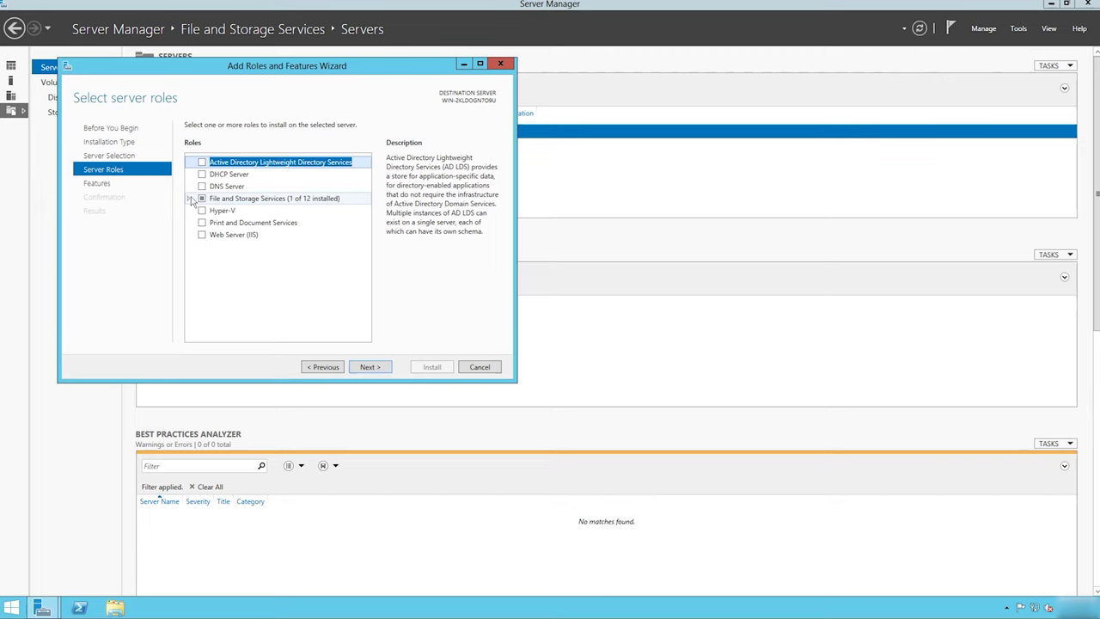
pyautogui.click(190, 199)
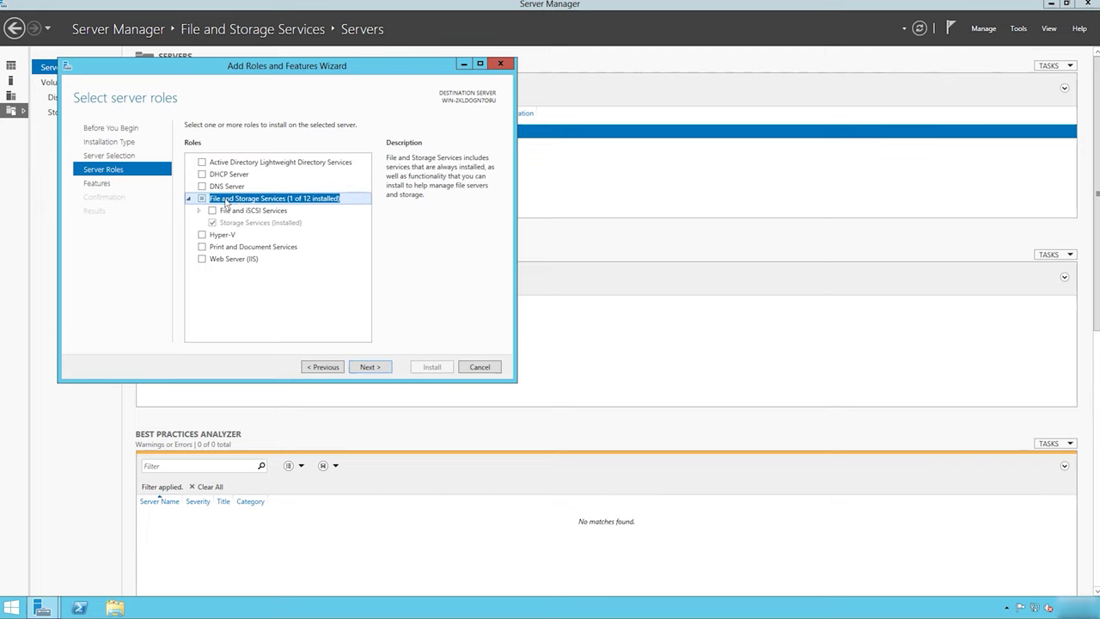
pyautogui.click(200, 211)
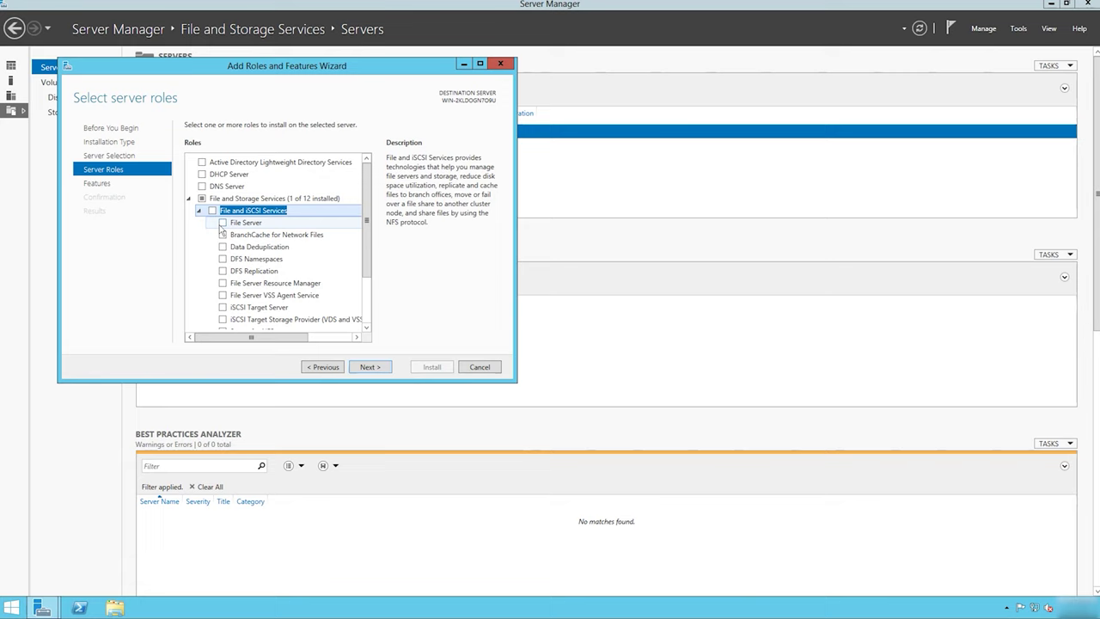
pyautogui.click(223, 223)
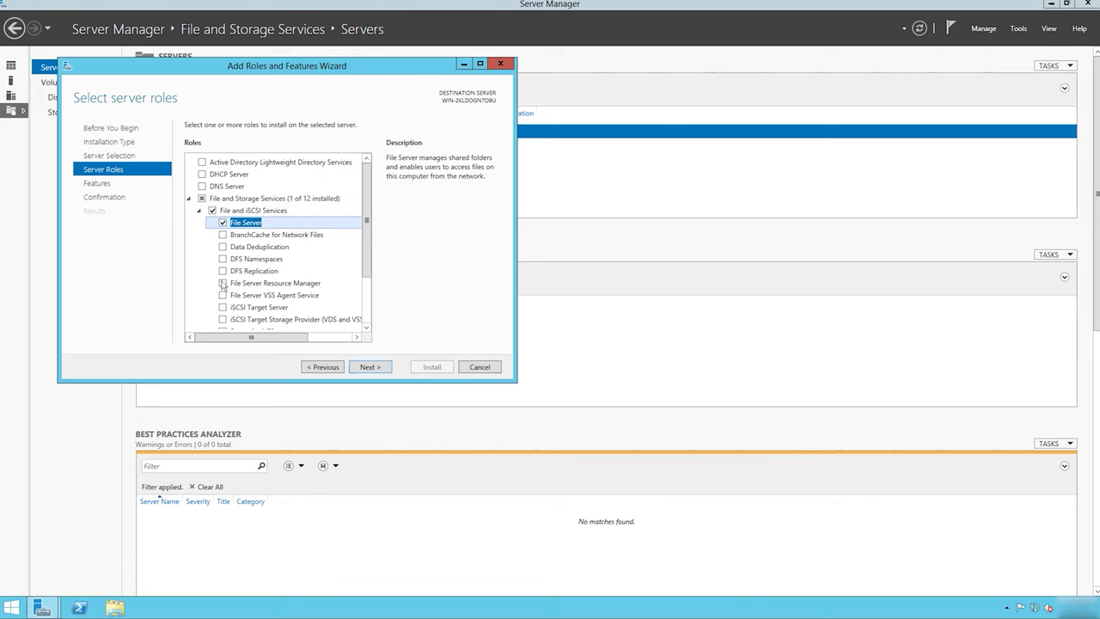
pyautogui.click(223, 307)
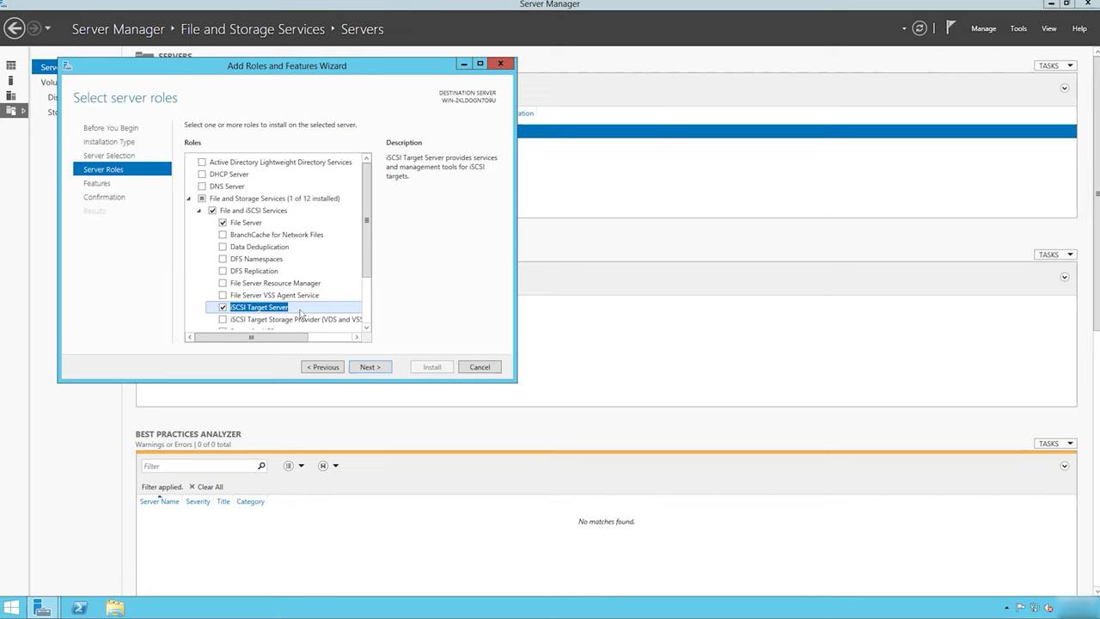
pyautogui.click(379, 371)
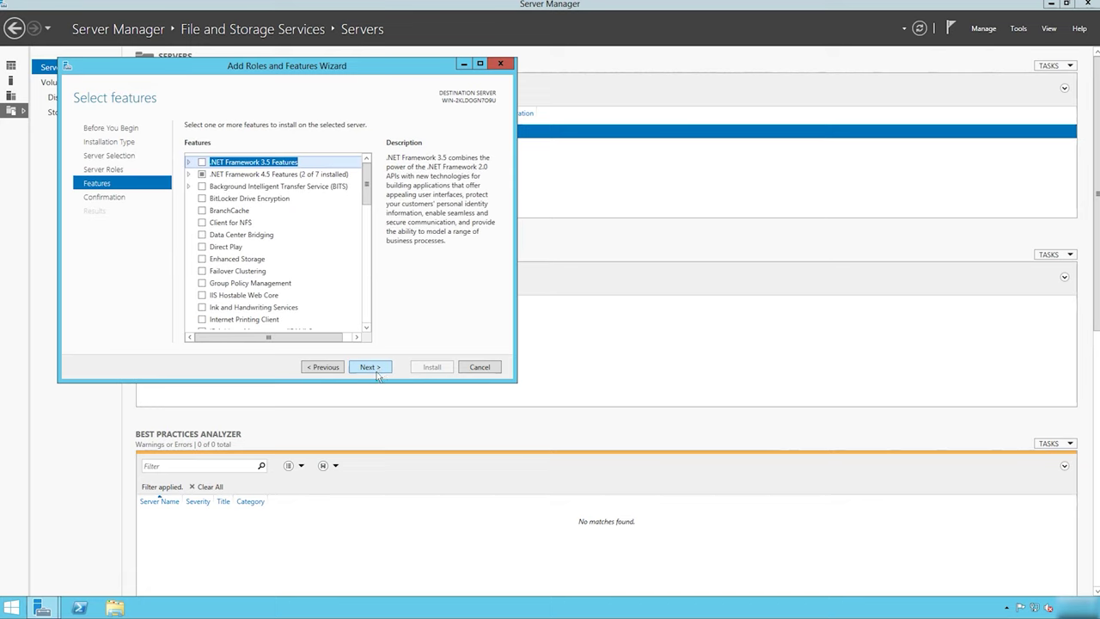
pyautogui.click(376, 369)
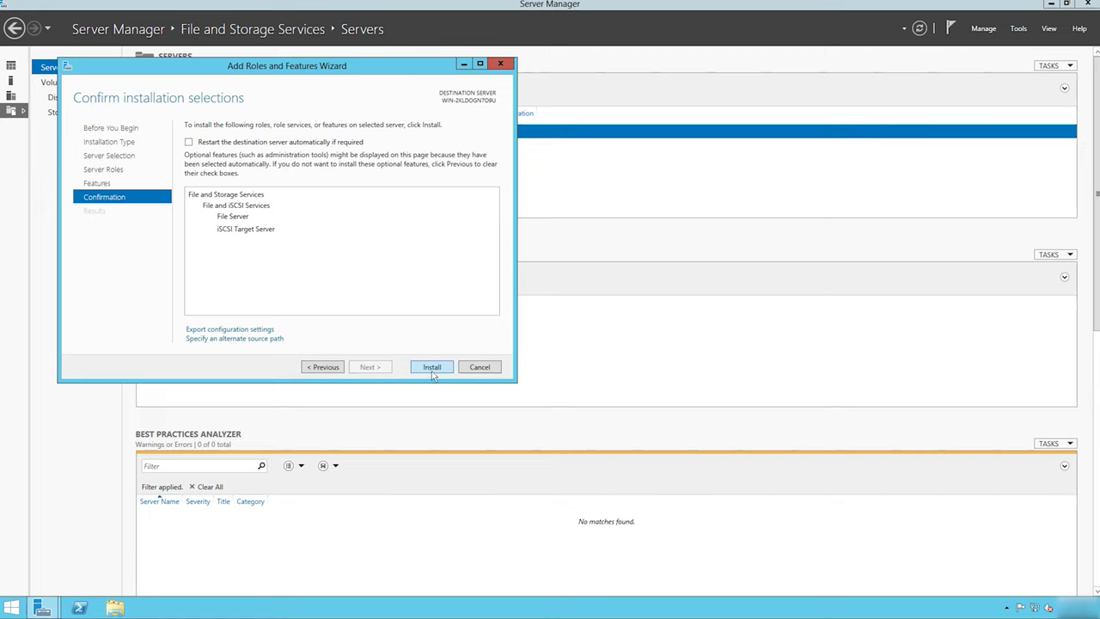
pyautogui.click(432, 370)
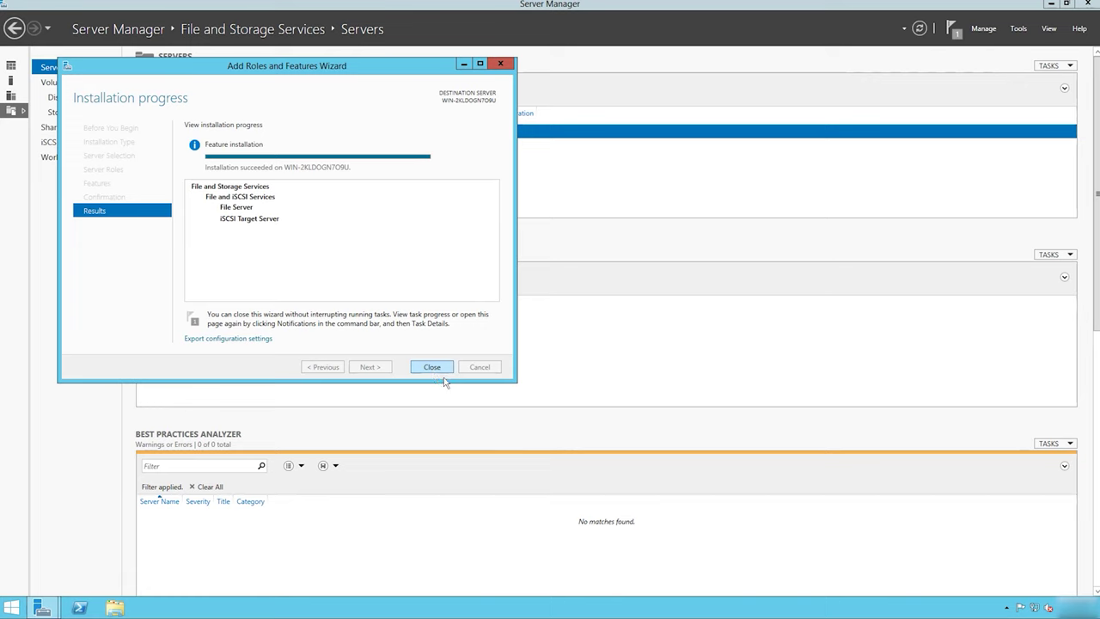
pyautogui.click(436, 370)
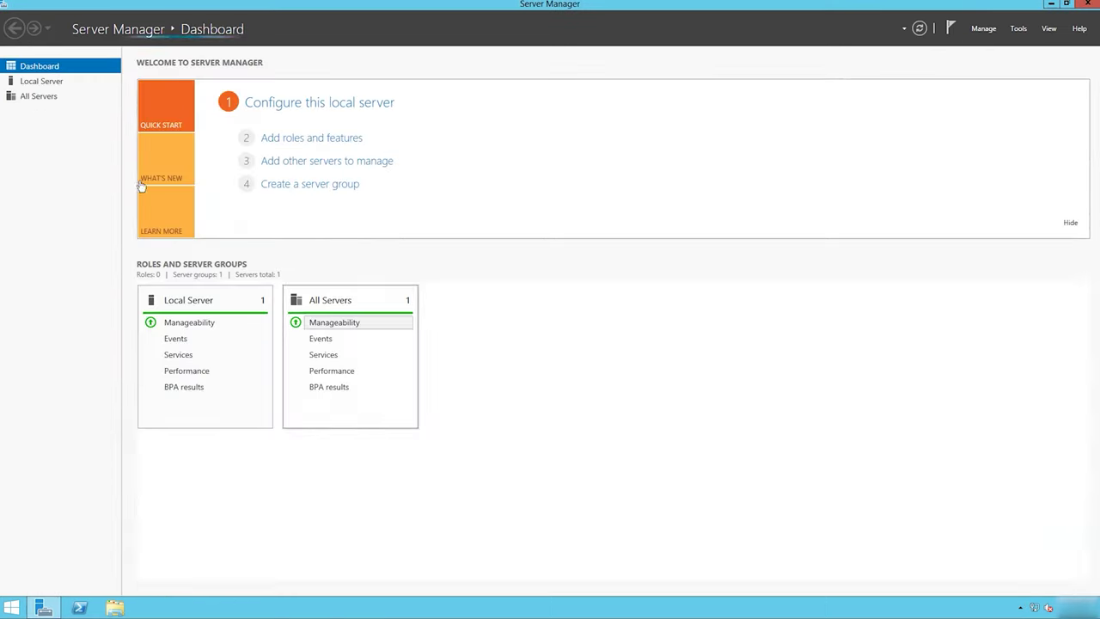
# - Start a new iSCSI virtual disk named vd1, stored on volume I:
pyautogui.click(54, 97)
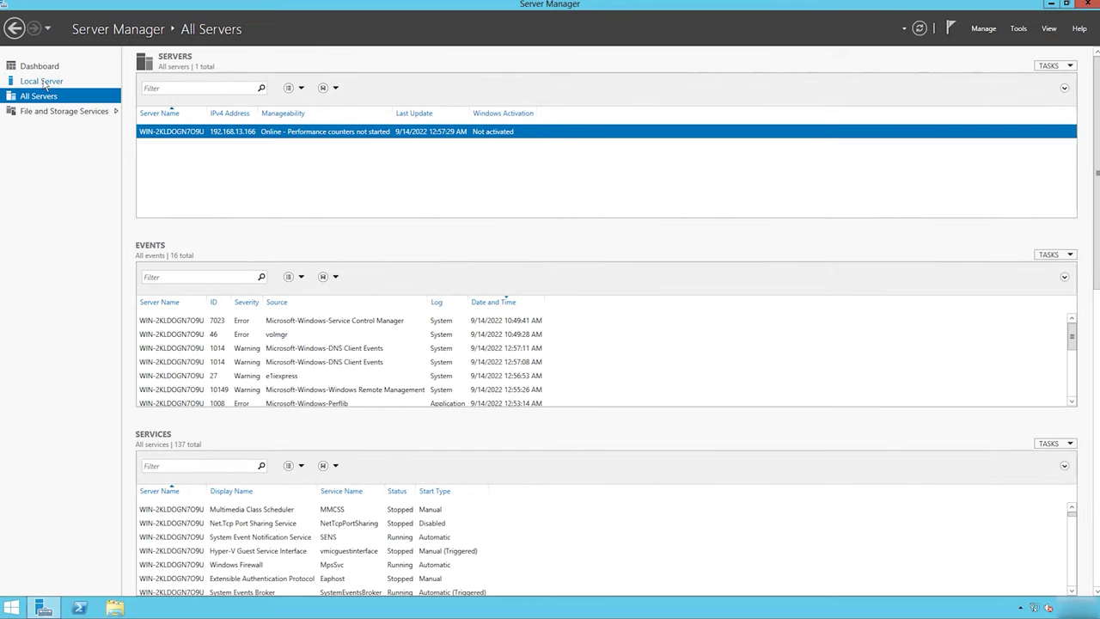
pyautogui.click(70, 113)
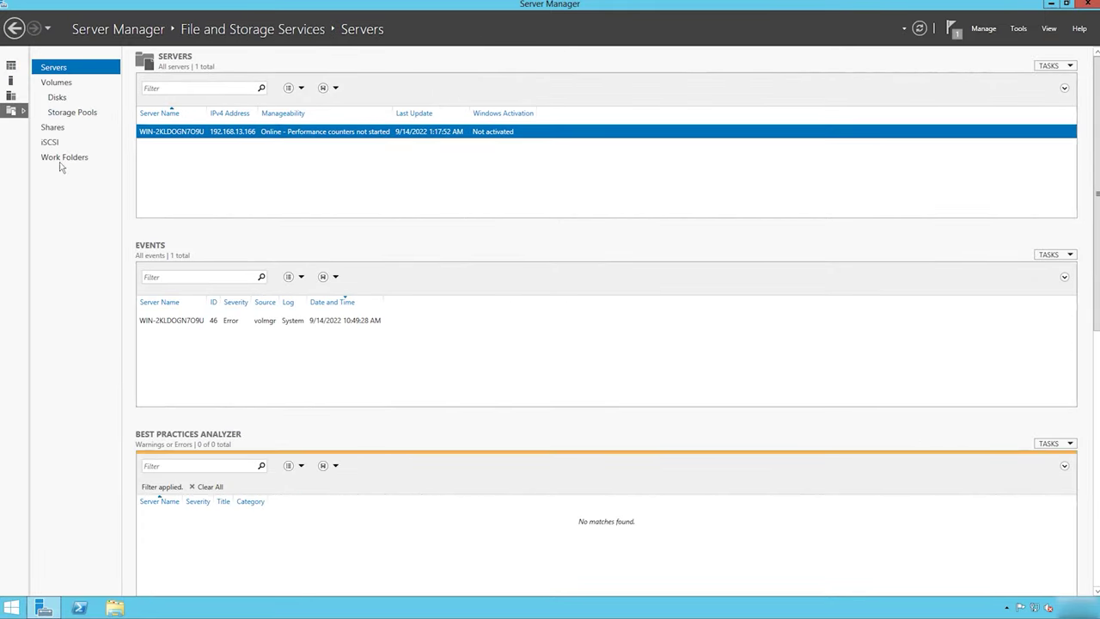
pyautogui.click(51, 145)
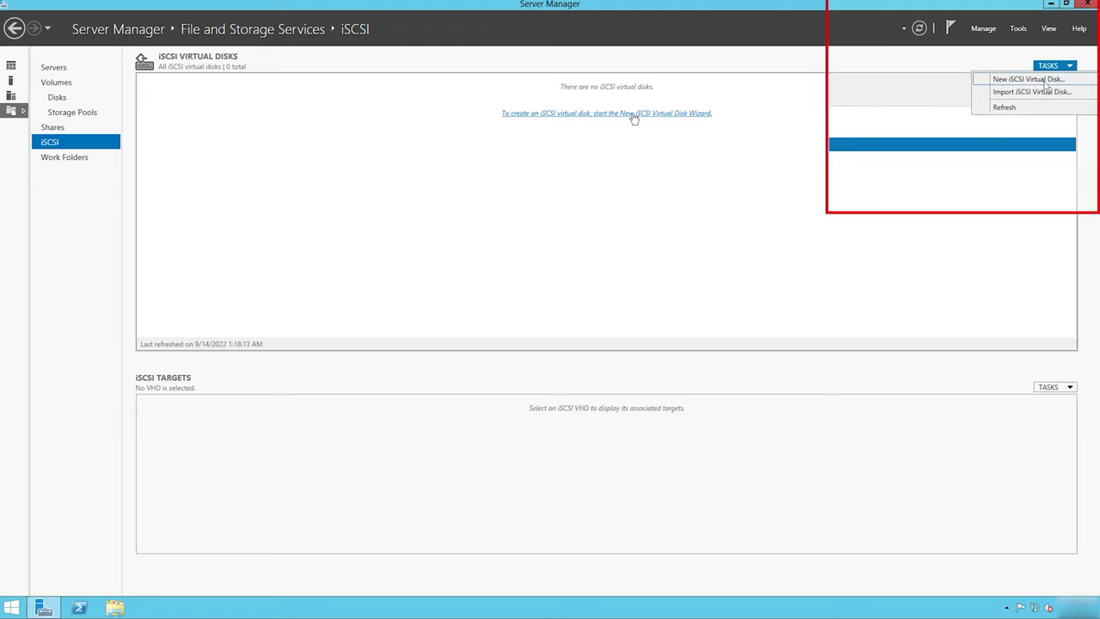
pyautogui.click(633, 115)
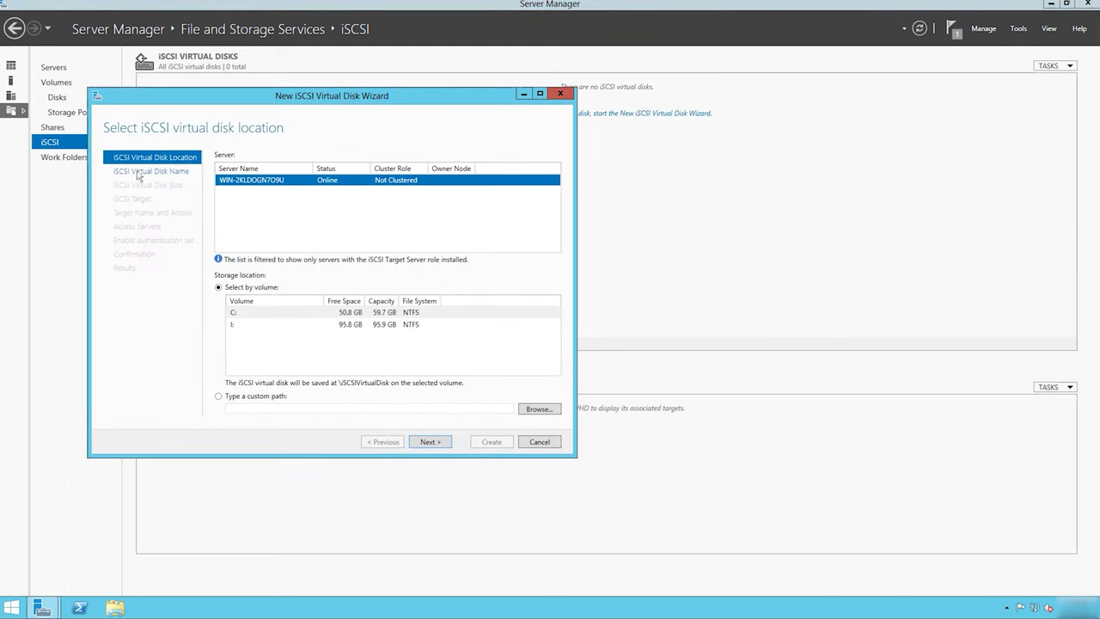
pyautogui.click(266, 326)
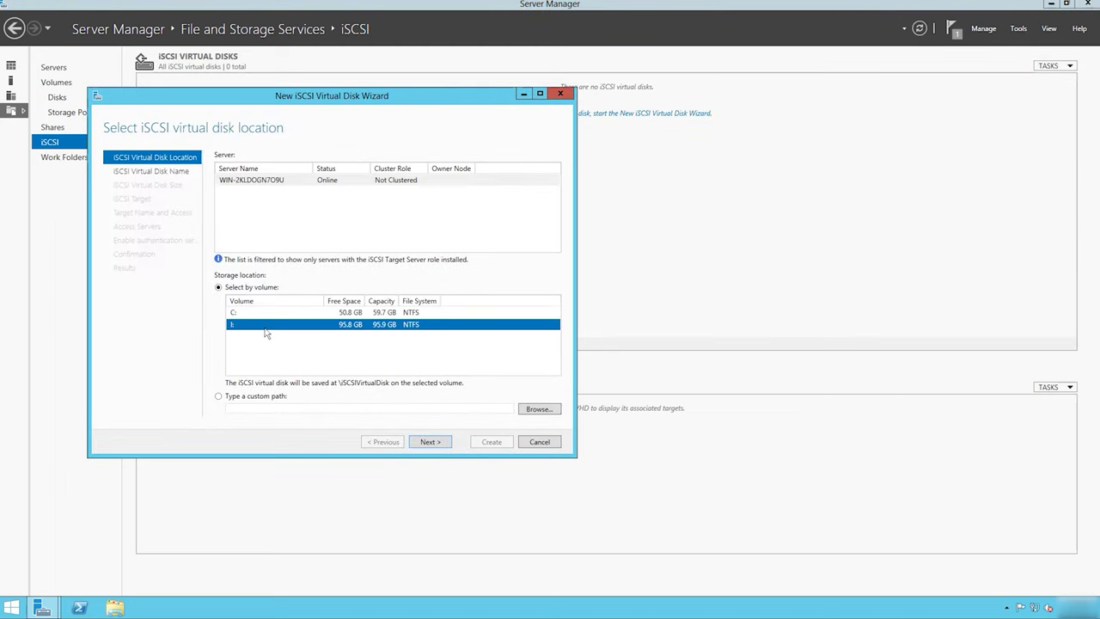
pyautogui.click(158, 174)
pyautogui.write('vd1')
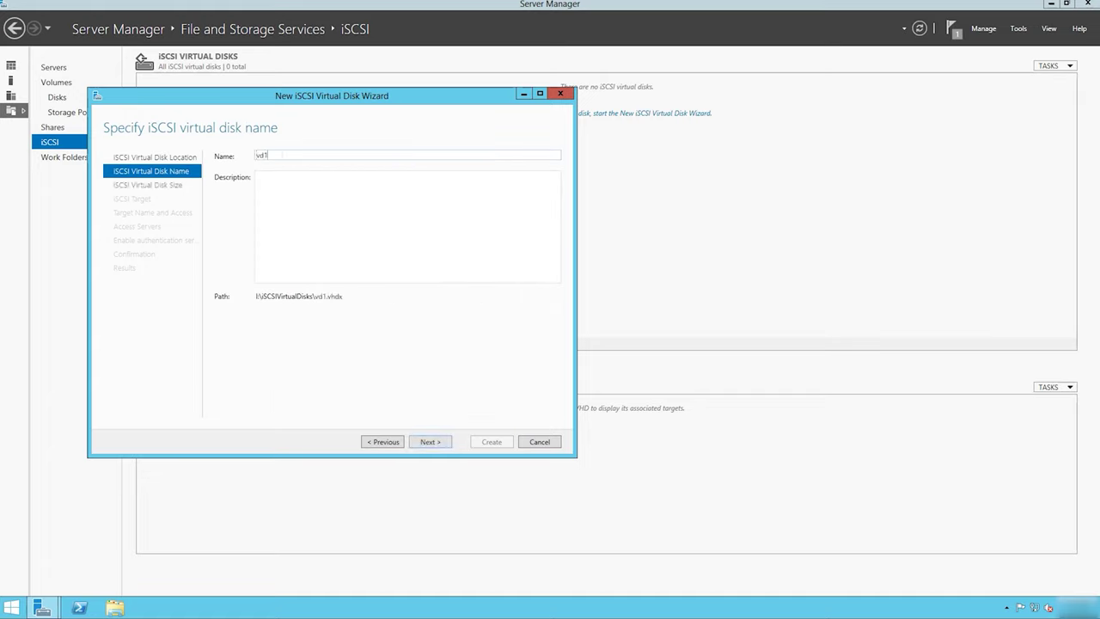
pyautogui.click(431, 442)
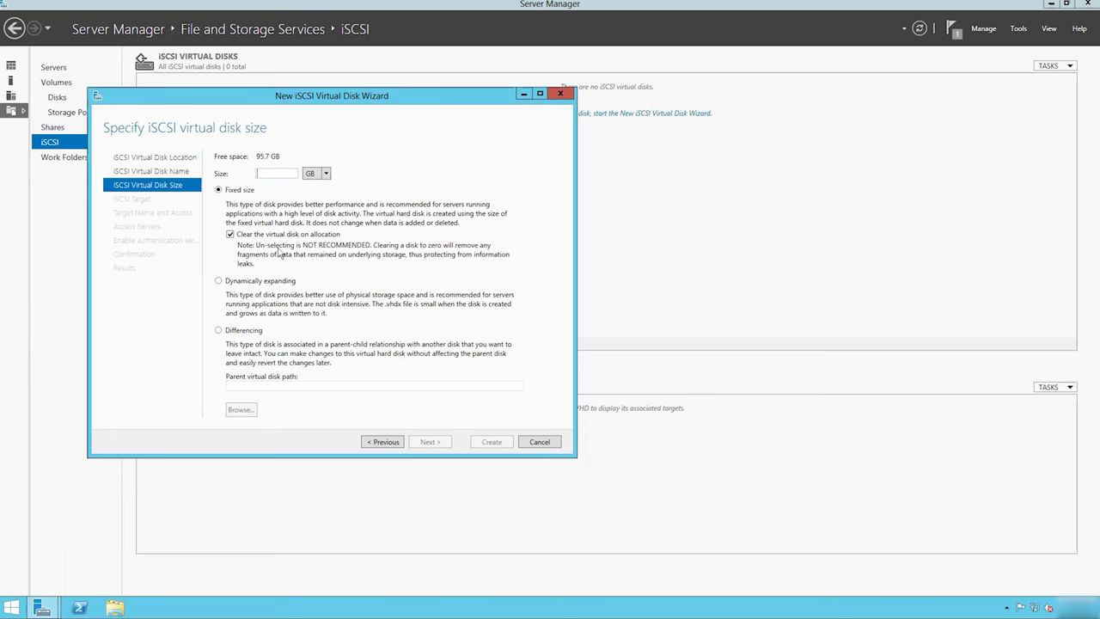
# - Set the iSCSI disk size to 95 GB and assign a new target named vdit
pyautogui.click(269, 173)
pyautogui.write('95')
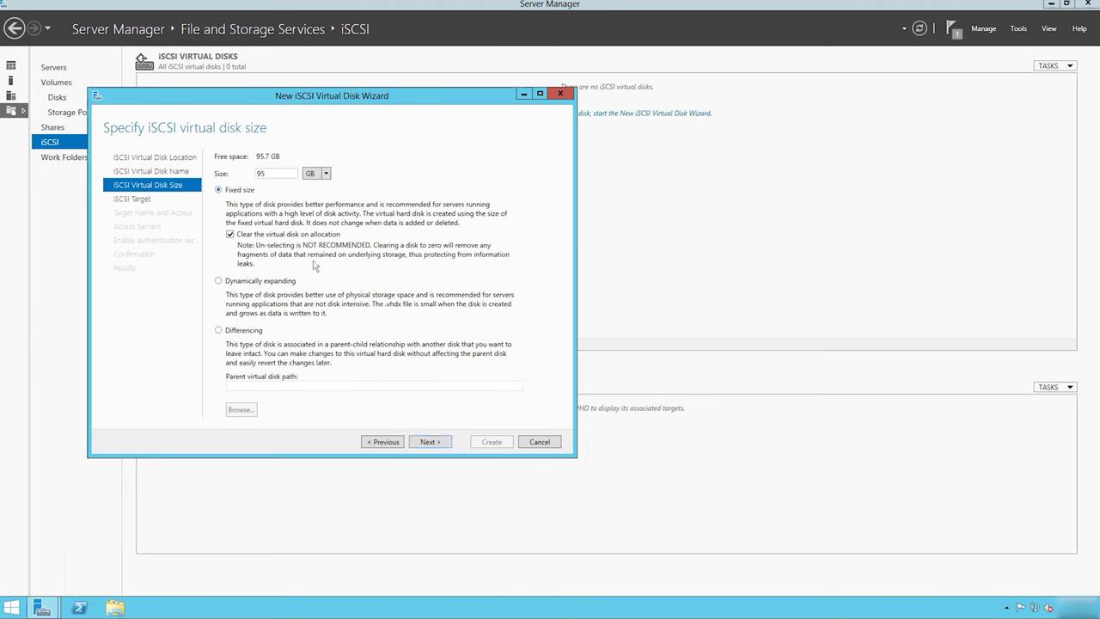
pyautogui.click(430, 442)
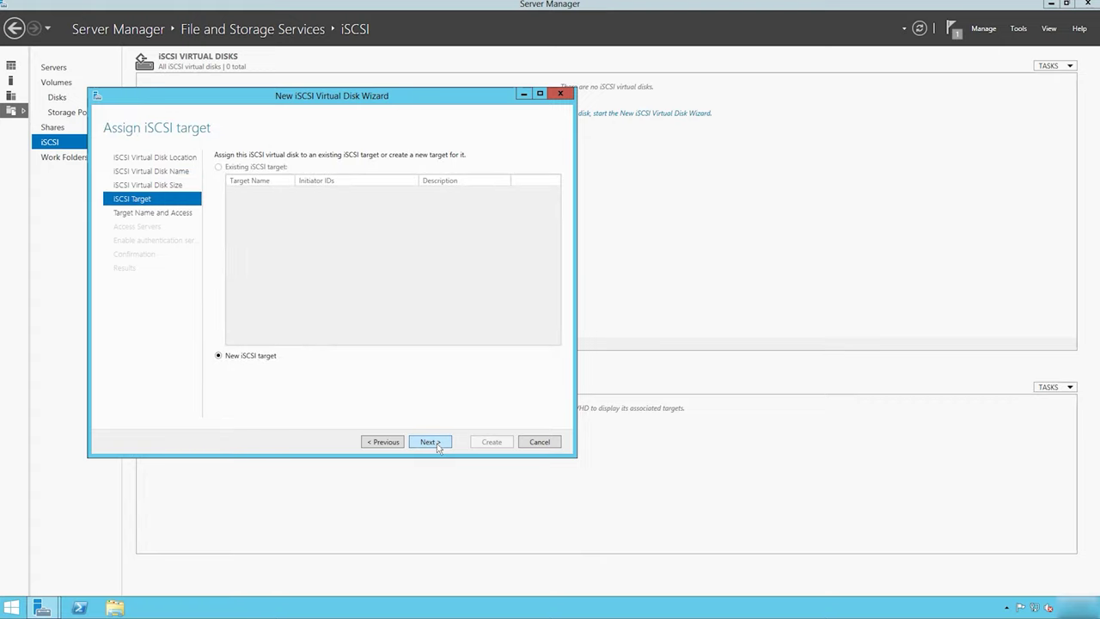
pyautogui.click(431, 442)
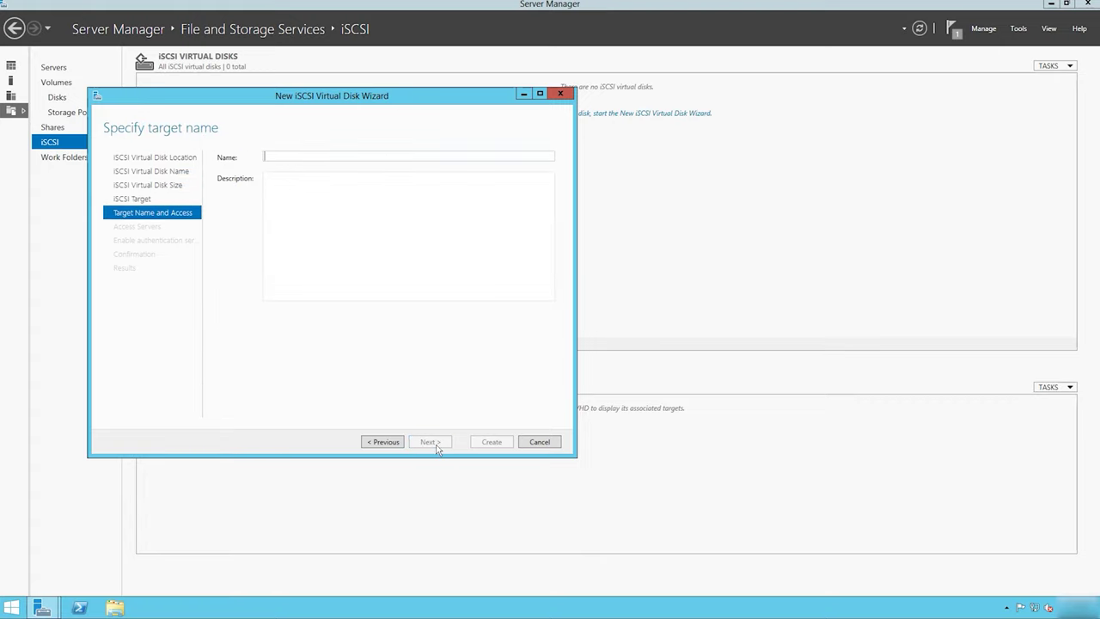
pyautogui.click(285, 157)
pyautogui.write('vdit')
pyautogui.click(431, 443)
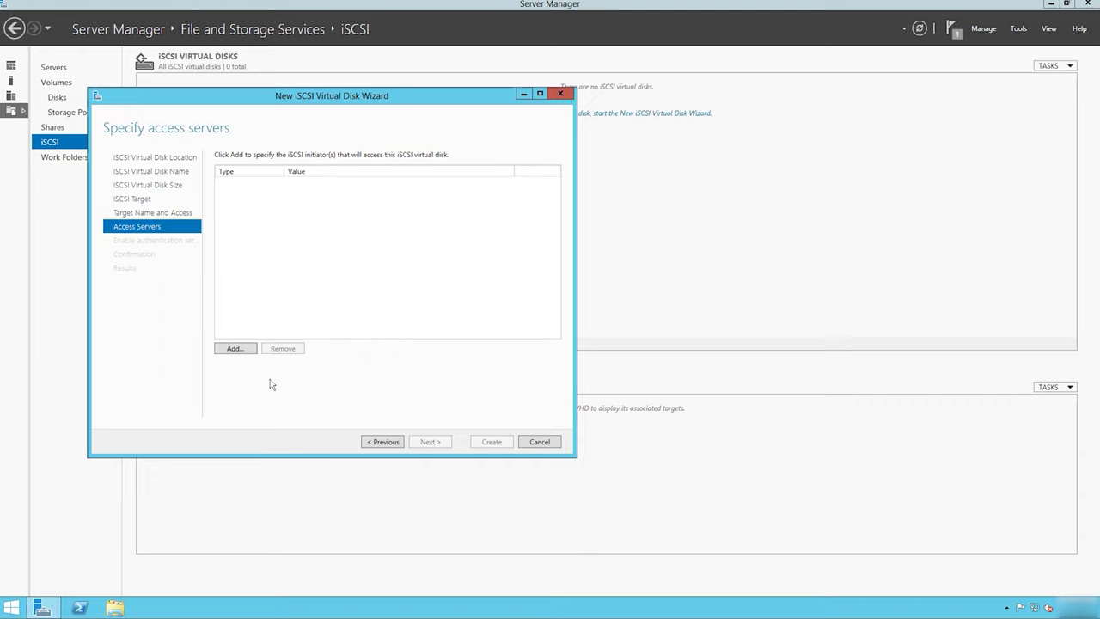
# - Add an initiator identified by IP address 192.168.1.168 to the access list
pyautogui.click(236, 349)
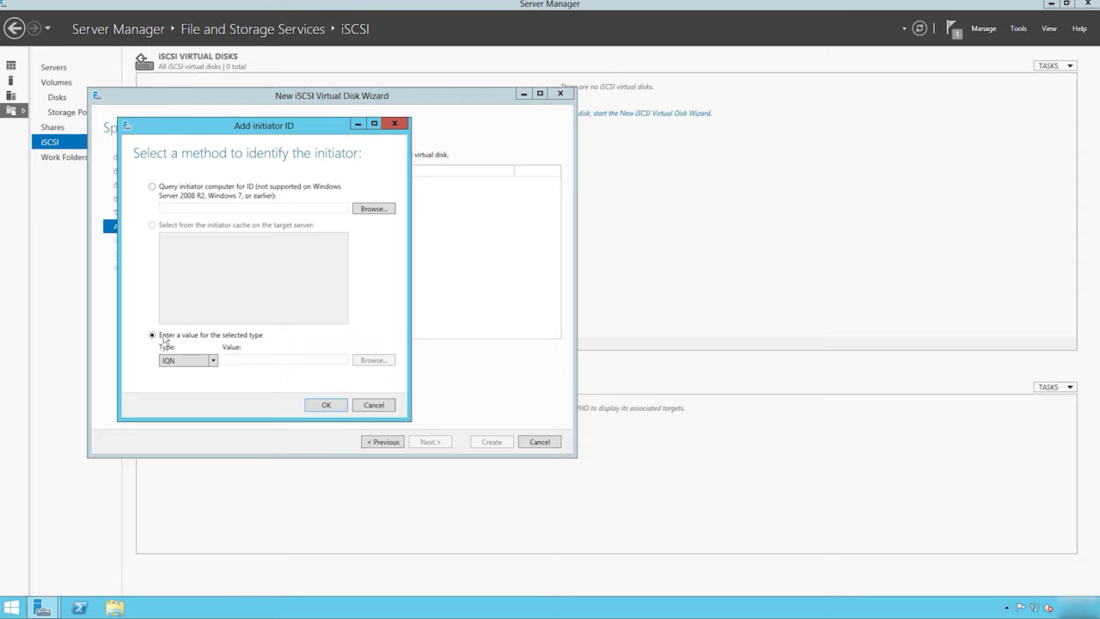
pyautogui.click(213, 361)
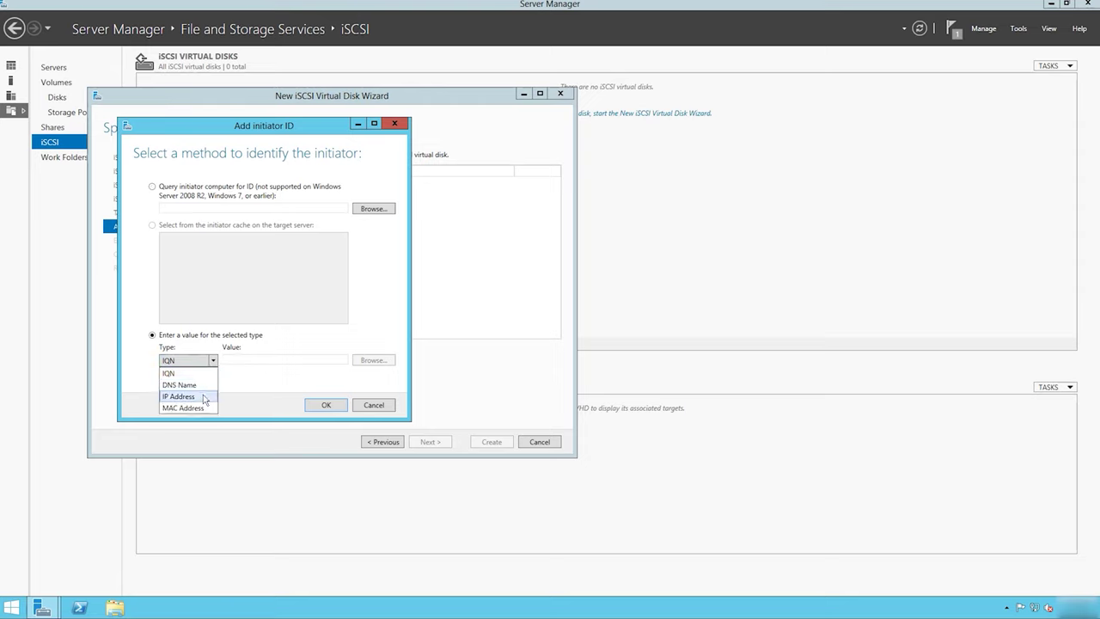
pyautogui.click(206, 396)
pyautogui.write('192.168.1.168')
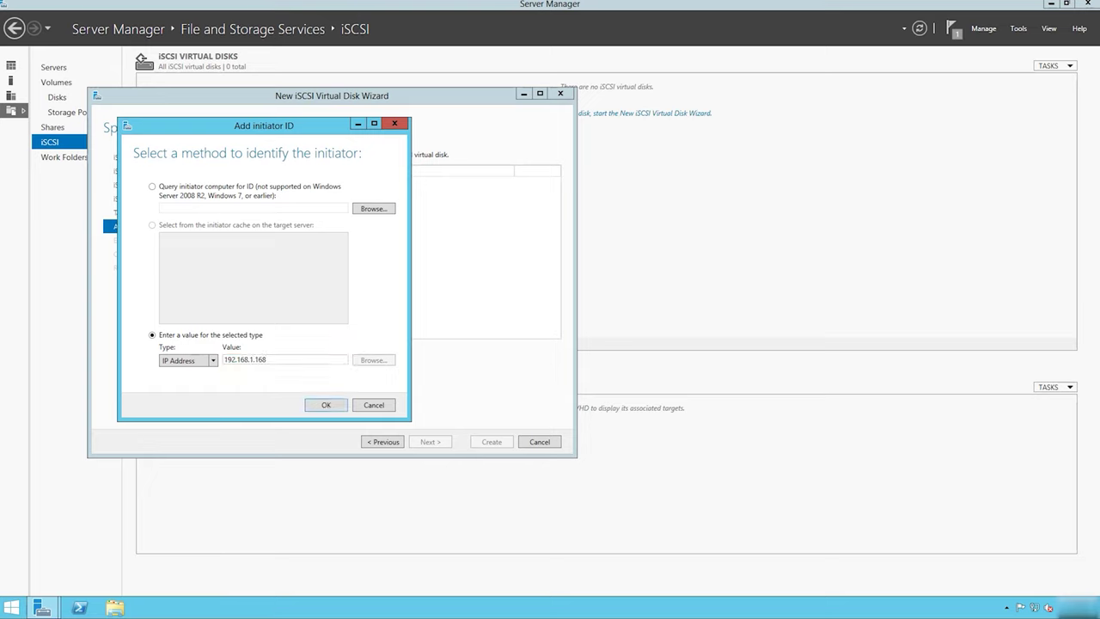
pyautogui.click(324, 405)
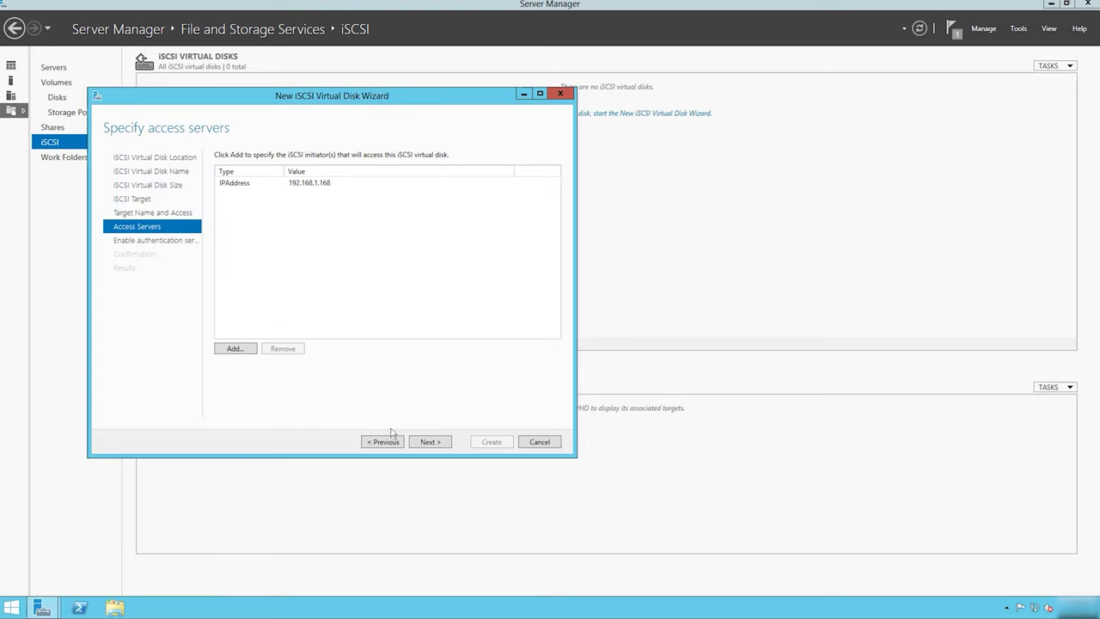
# - Leave CHAP disabled and create iSCSI disk vd1 with target vdit
pyautogui.click(429, 441)
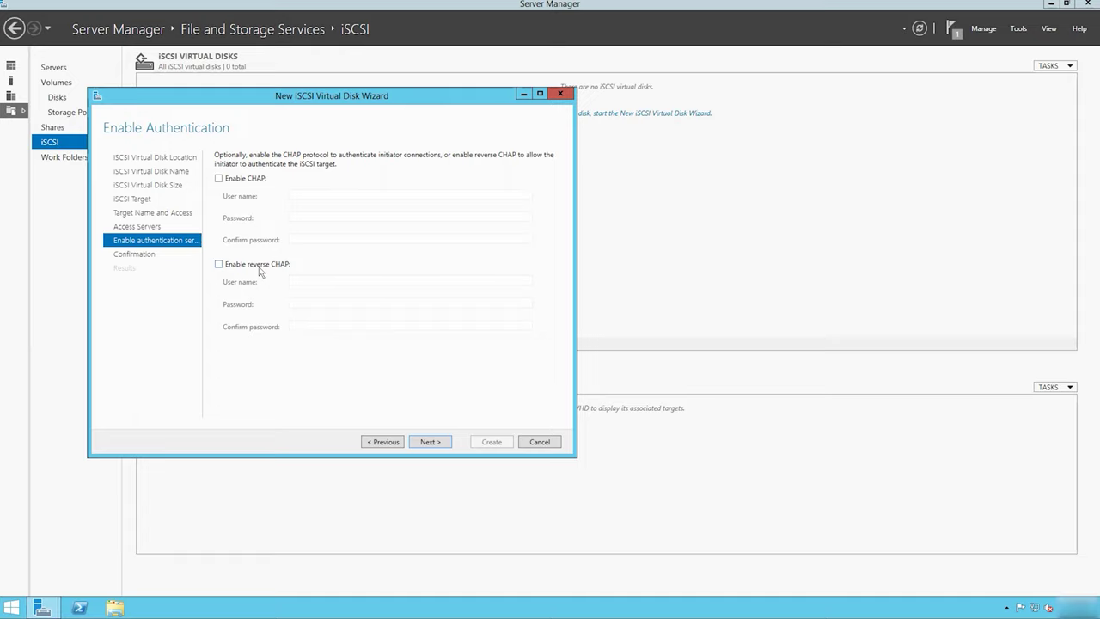
pyautogui.click(429, 442)
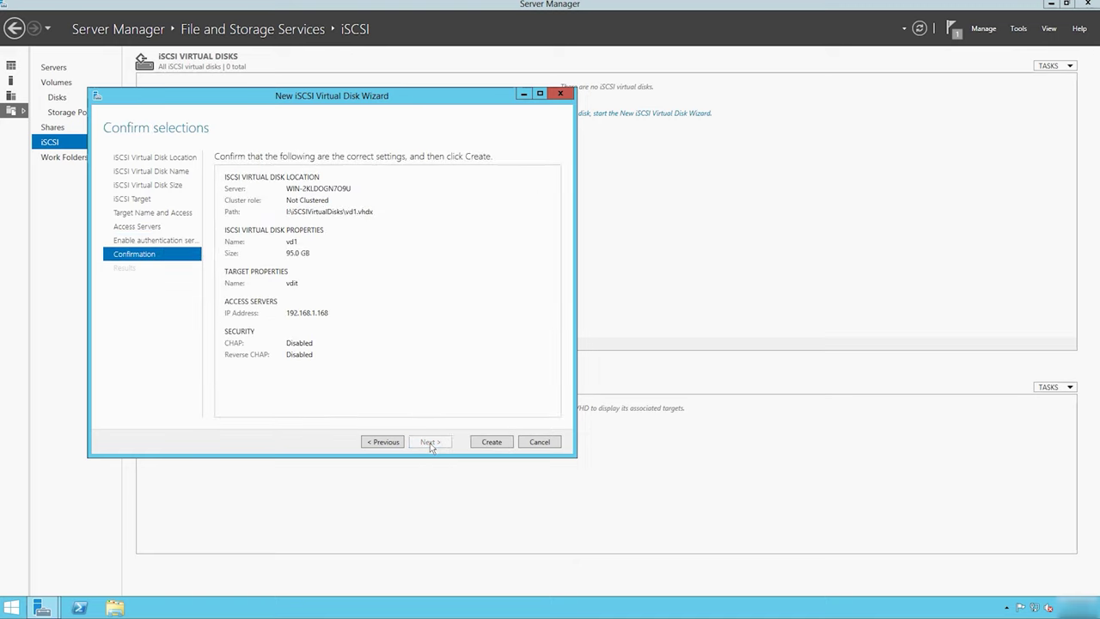
pyautogui.click(503, 446)
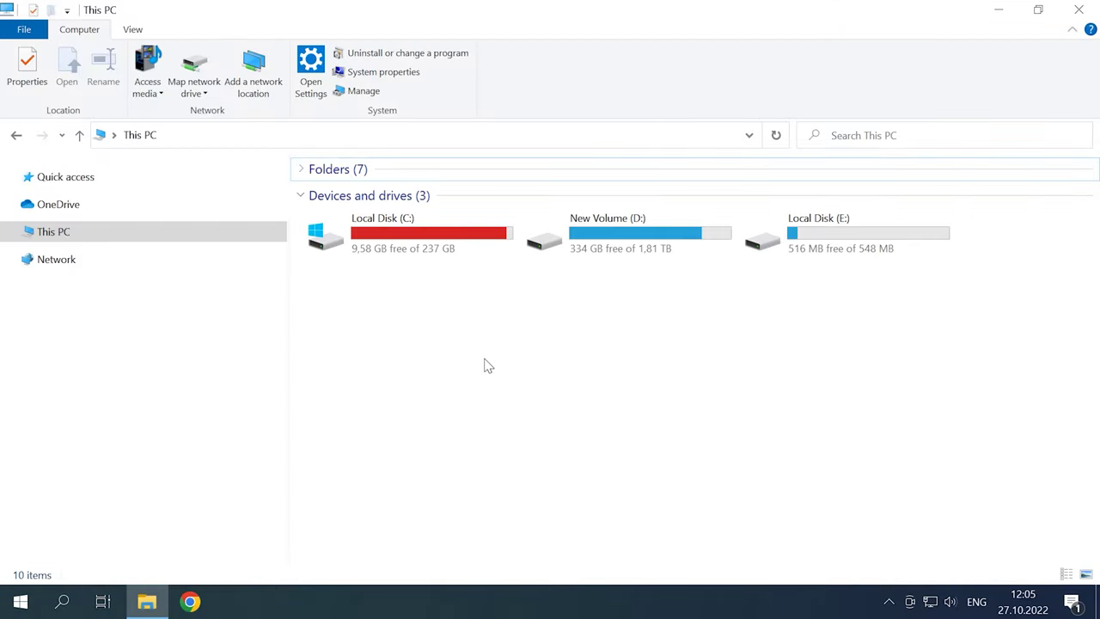
# - Quick Connect the iSCSI Initiator to target 192.168.1.174 until it shows Connected
pyautogui.click(62, 600)
pyautogui.write('i')
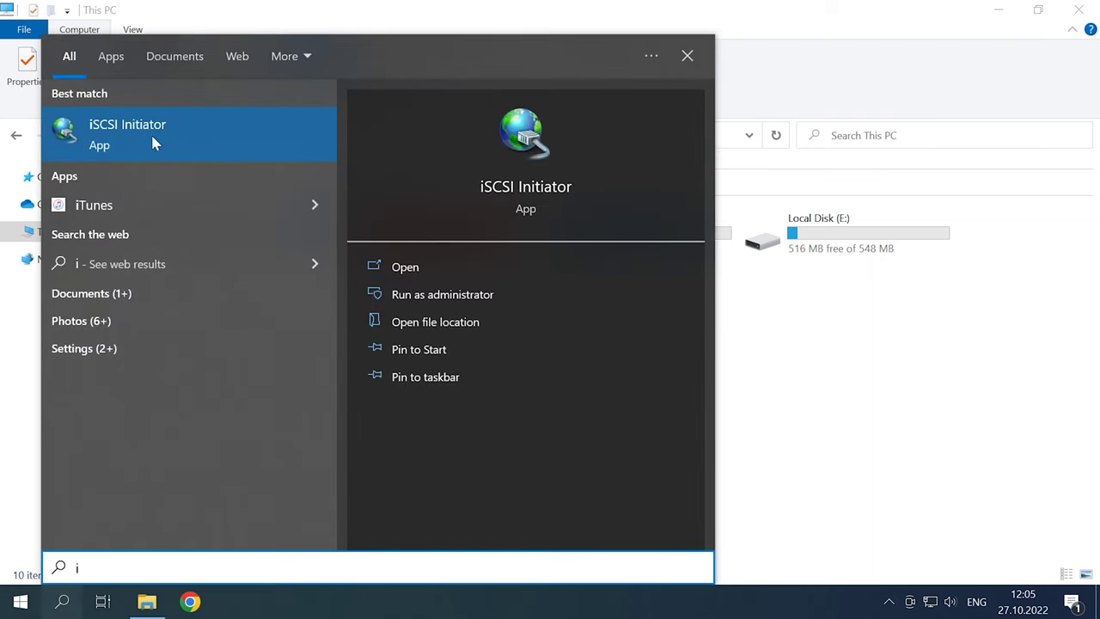
pyautogui.click(153, 140)
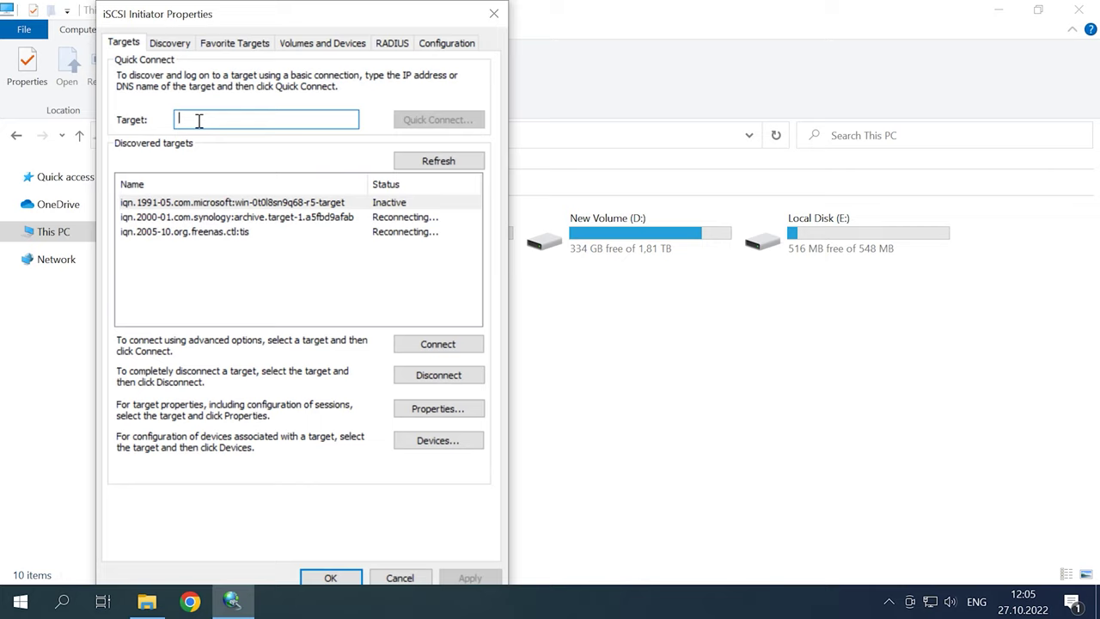
pyautogui.write('192.168.1.174')
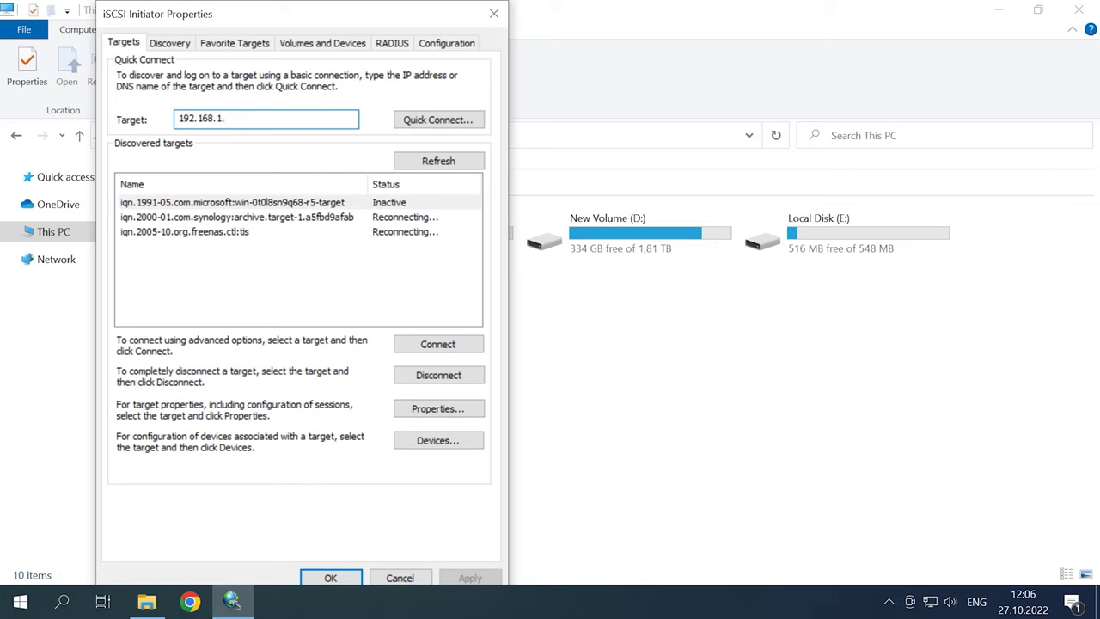
pyautogui.click(440, 126)
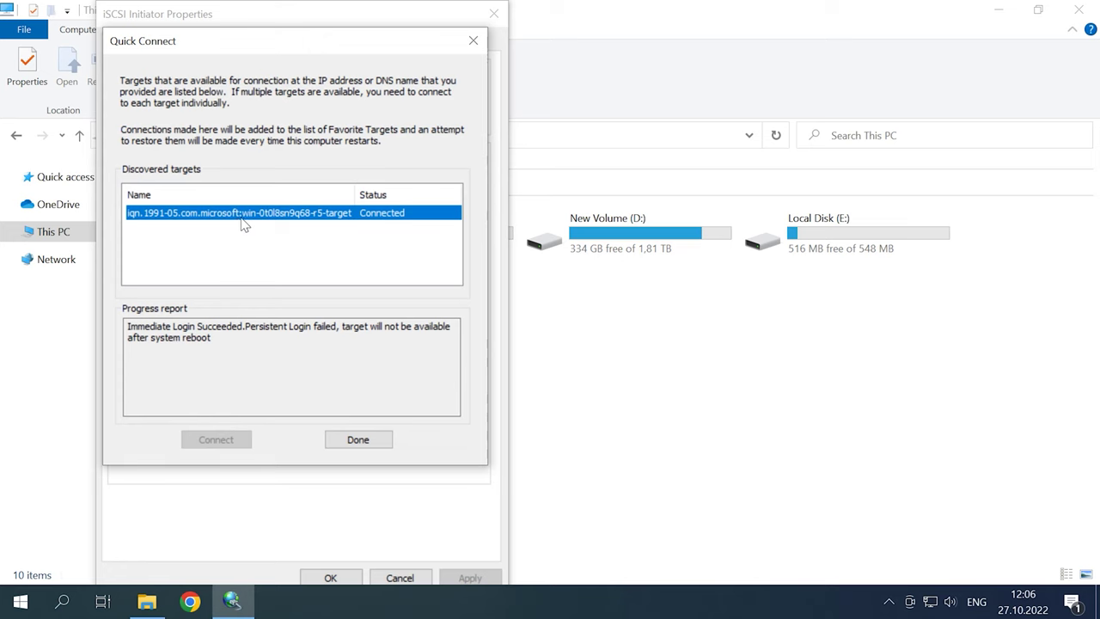
pyautogui.click(362, 441)
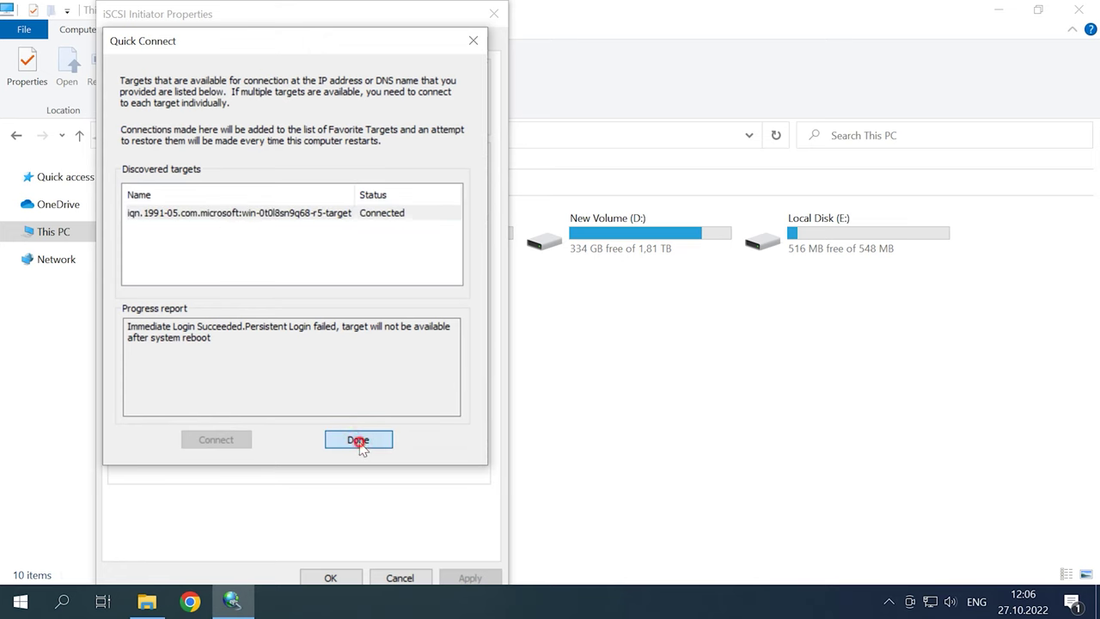
# - Open Disk Management and initialize the new Disk 2 with MBR
pyautogui.rightClick(19, 601)
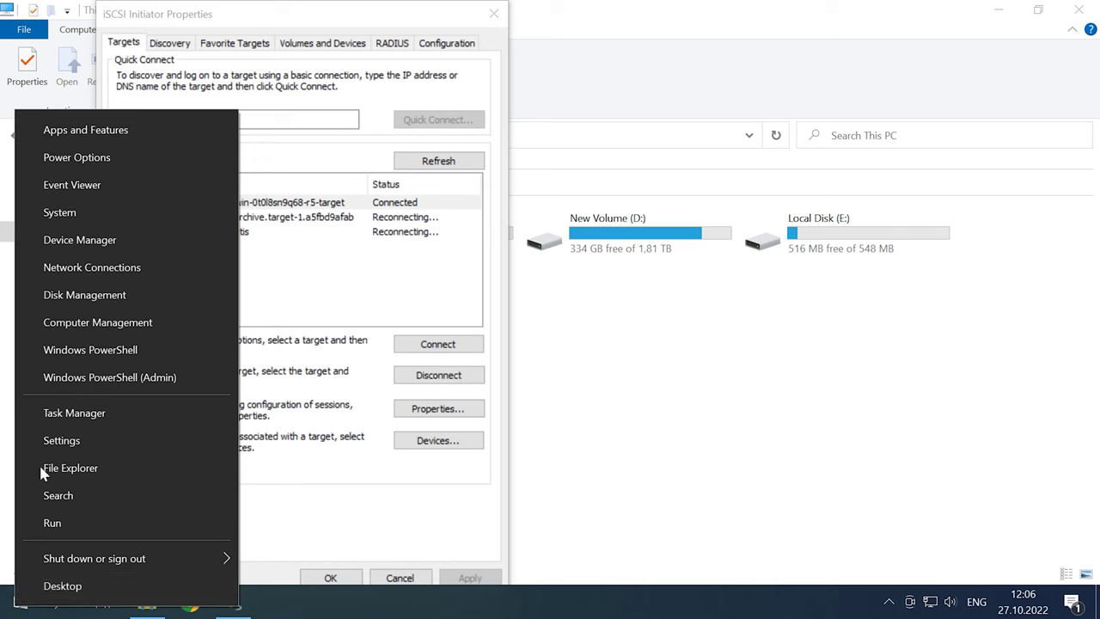
pyautogui.click(103, 308)
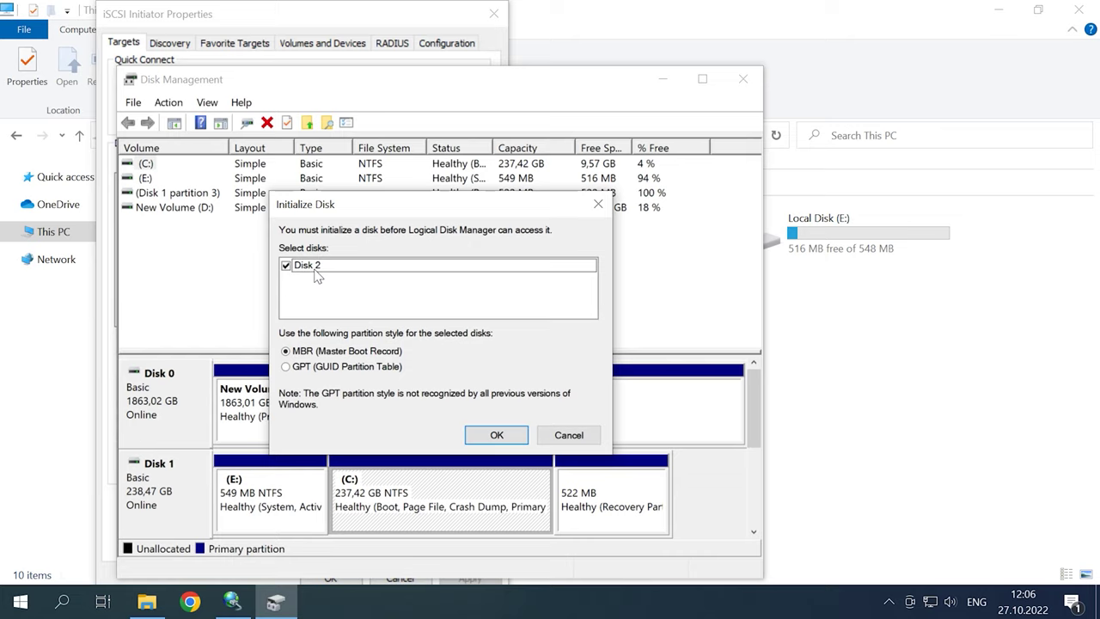
pyautogui.click(495, 437)
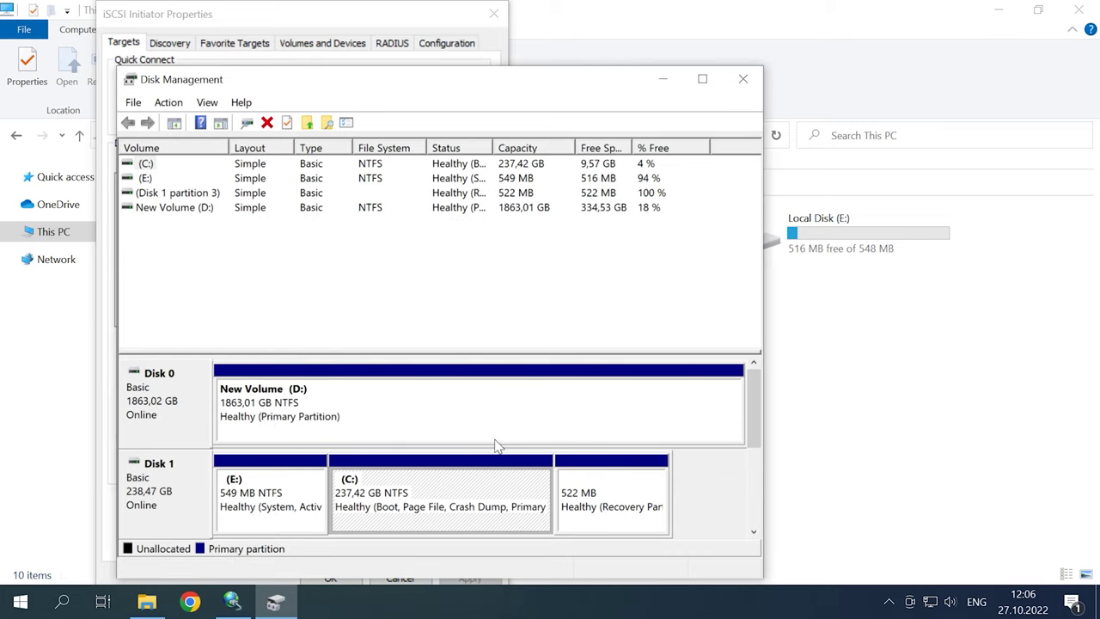
pyautogui.moveTo(748, 412); pyautogui.dragTo(748, 516)
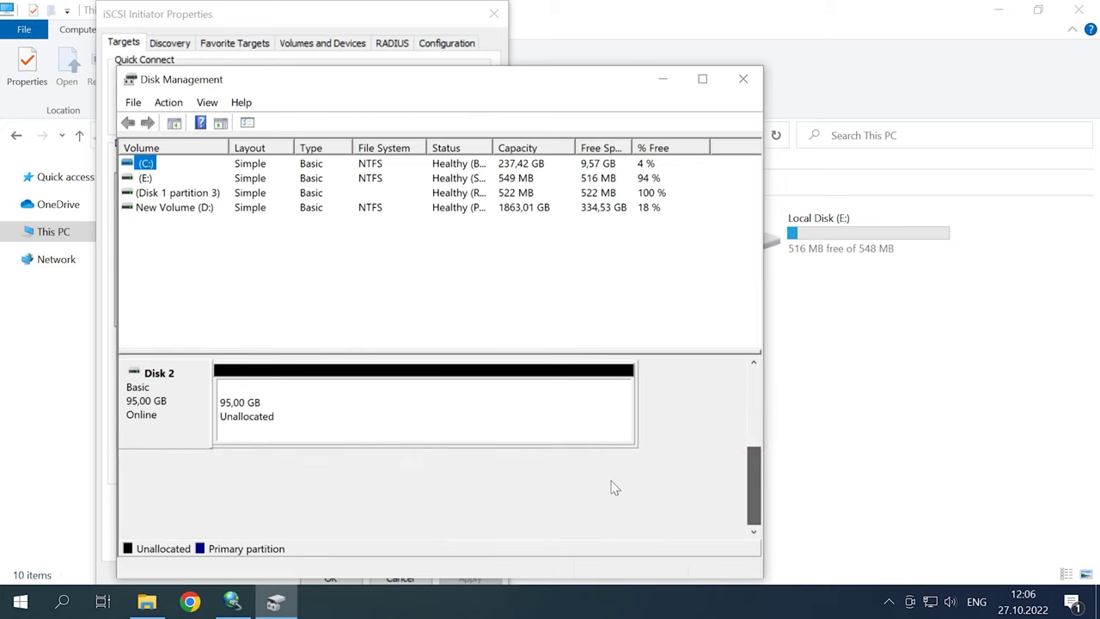
# - Create a 95 GB NTFS simple volume F: on Disk 2's unallocated space and check it
pyautogui.click(276, 409)
pyautogui.click(153, 404)
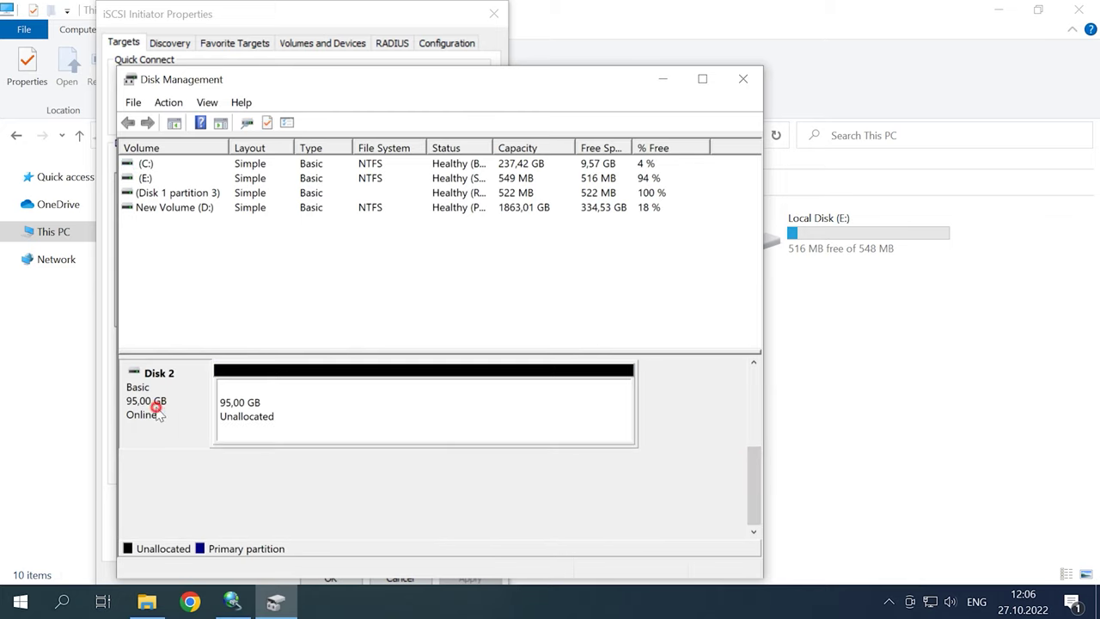
pyautogui.click(396, 406)
pyautogui.rightClick(395, 402)
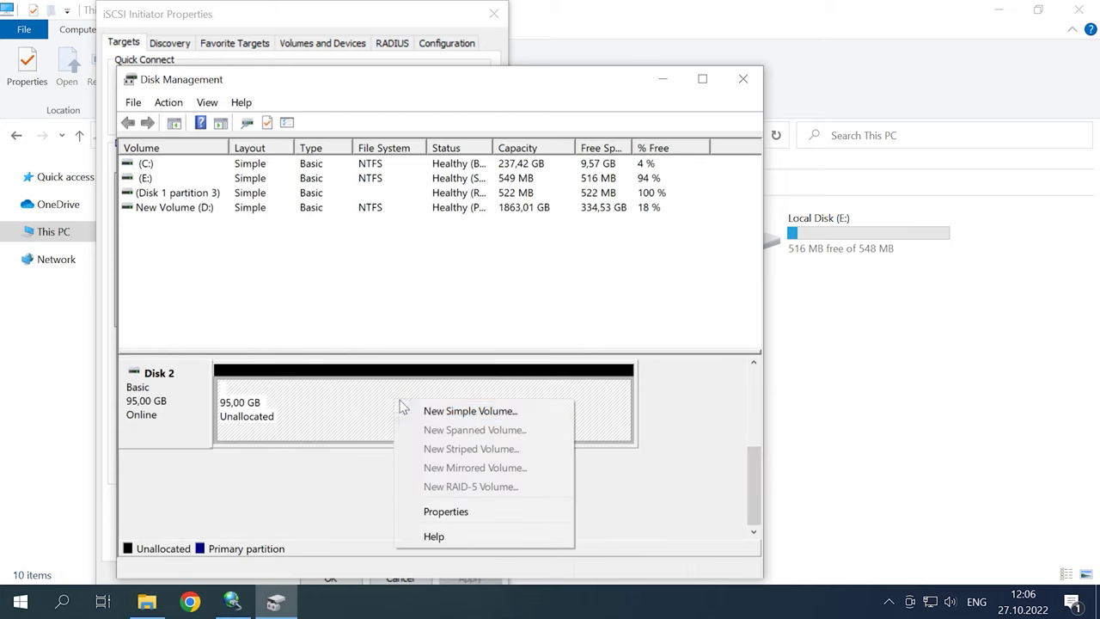
pyautogui.click(481, 413)
pyautogui.click(452, 471)
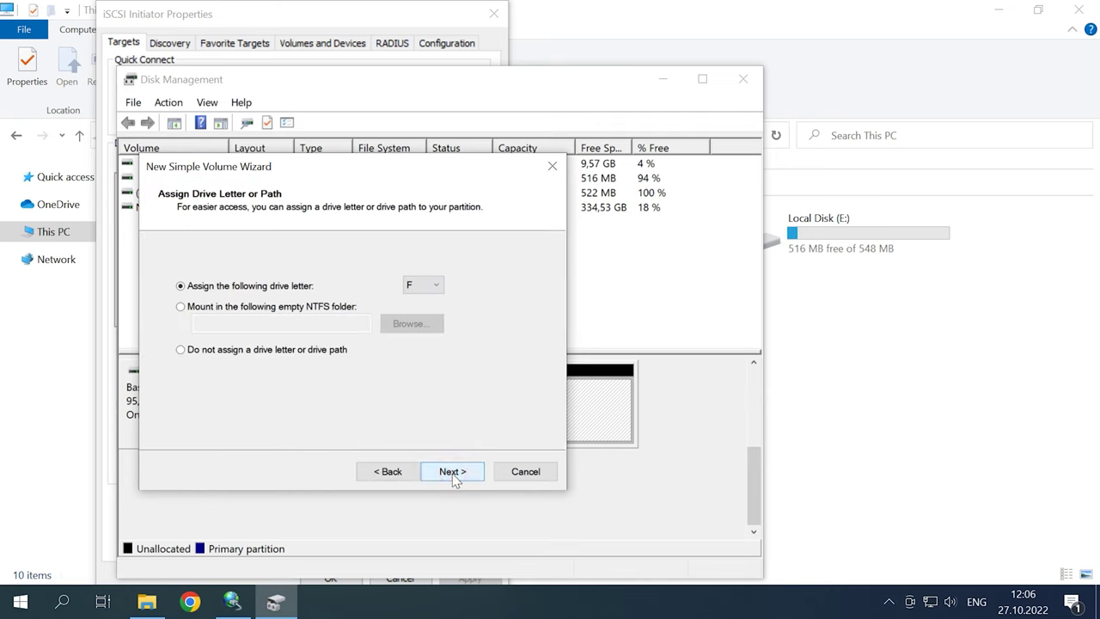
pyautogui.click(452, 471)
pyautogui.click(452, 472)
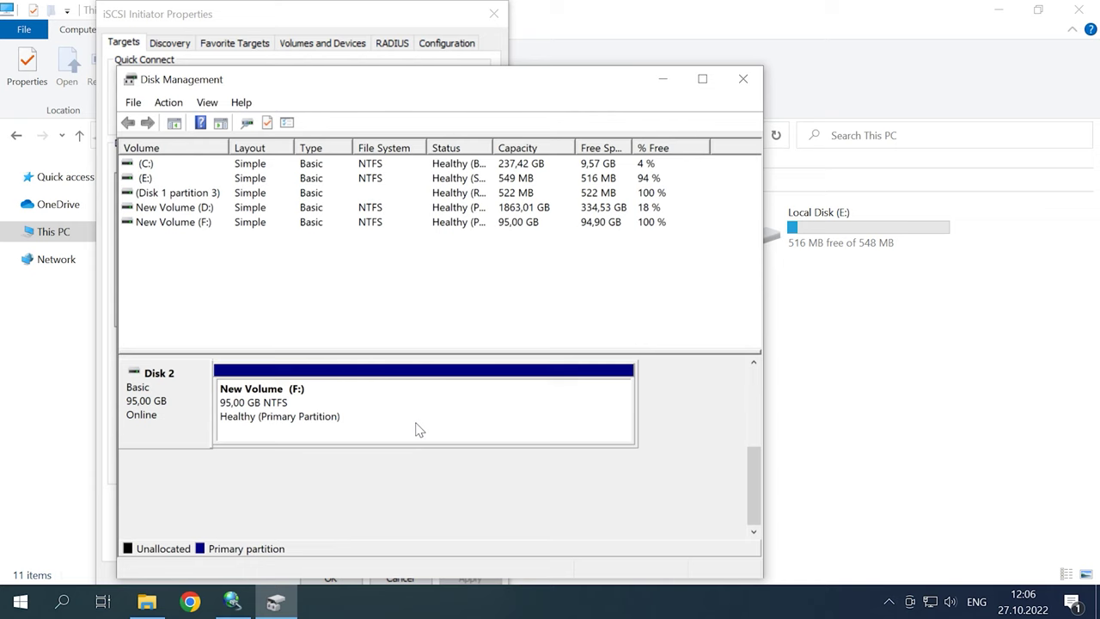
pyautogui.click(903, 348)
pyautogui.click(404, 294)
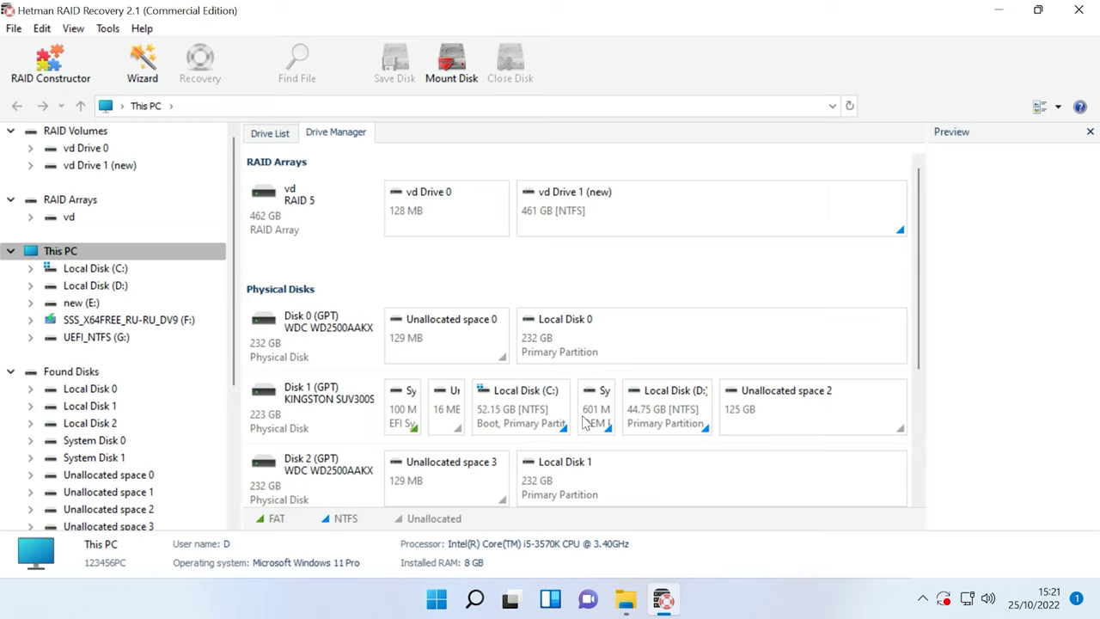
# - Open vd Drive 1 (new) on RAID 5 array vd and run a full analysis to list files
pyautogui.click(311, 222)
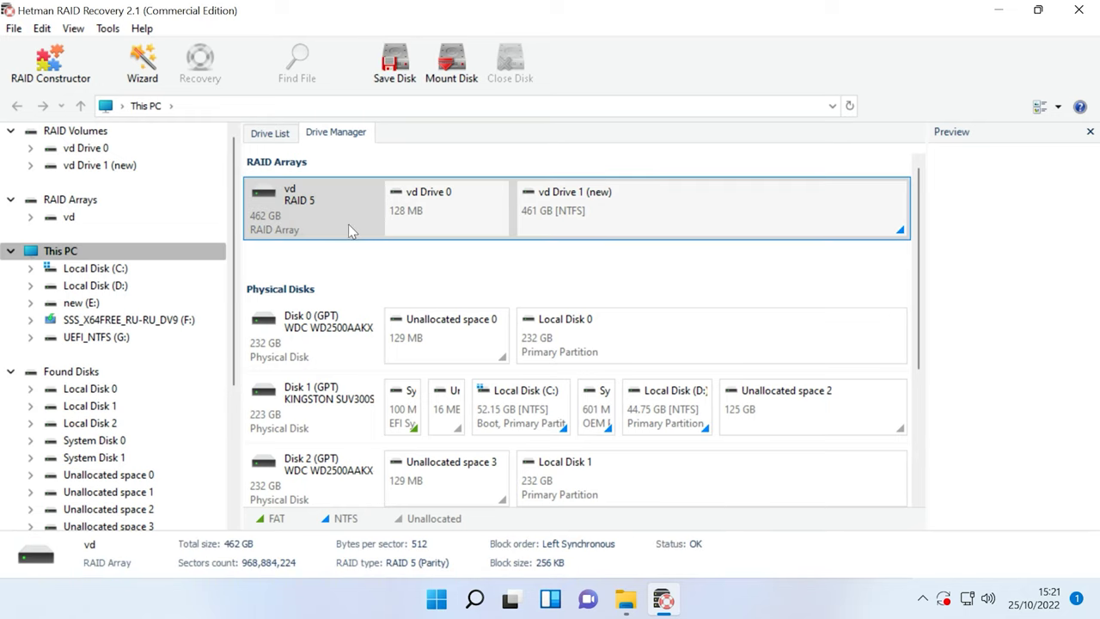
pyautogui.rightClick(643, 213)
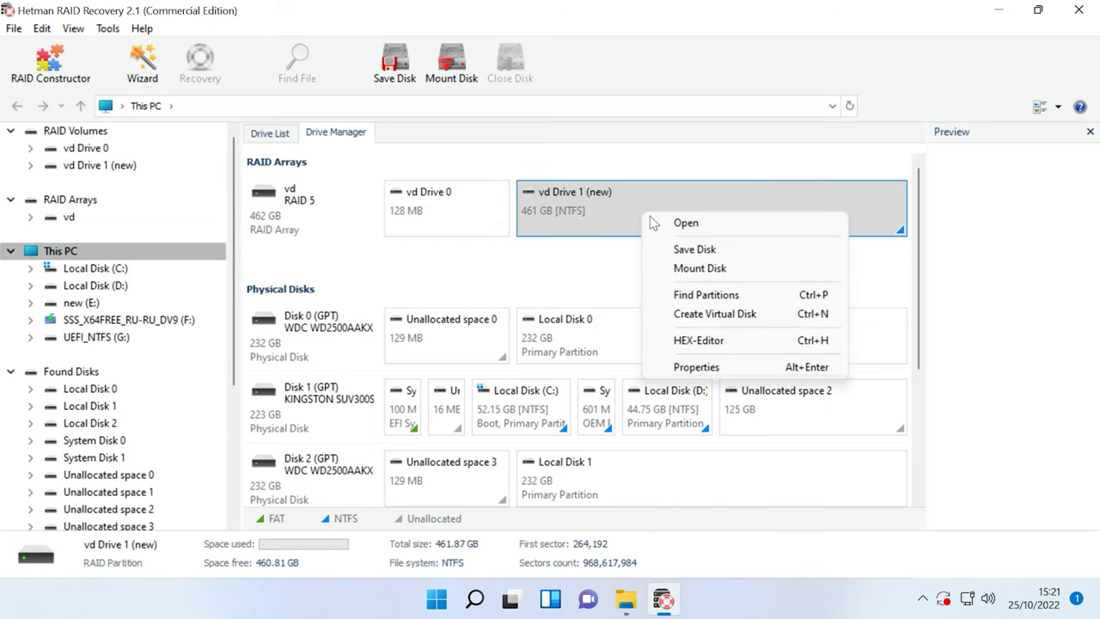
pyautogui.click(708, 225)
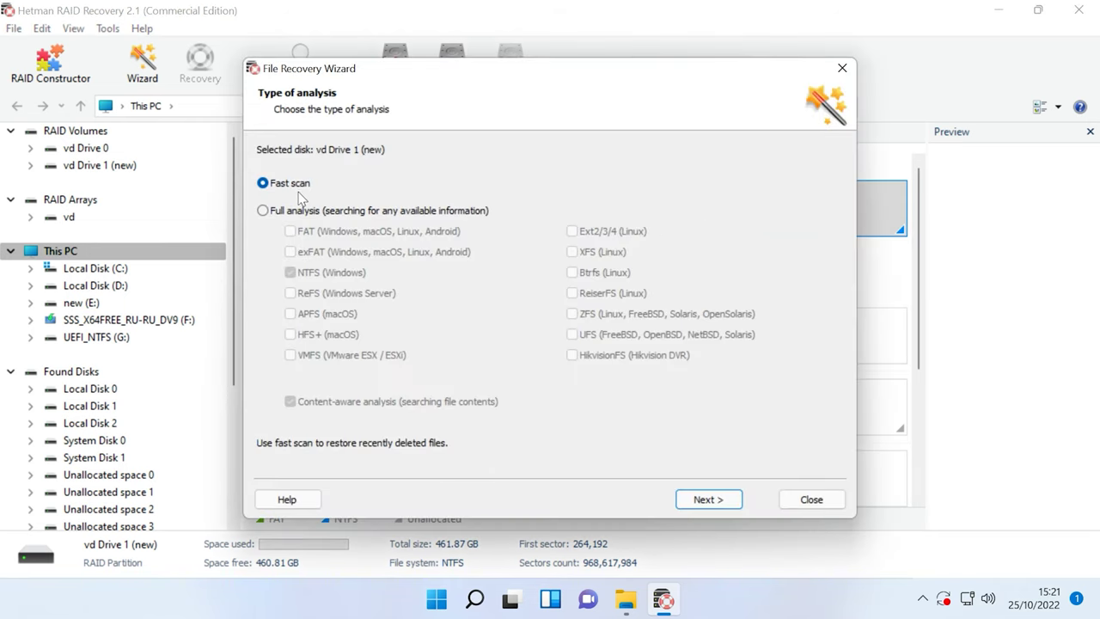
pyautogui.click(275, 213)
pyautogui.click(273, 184)
pyautogui.click(710, 501)
pyautogui.click(274, 215)
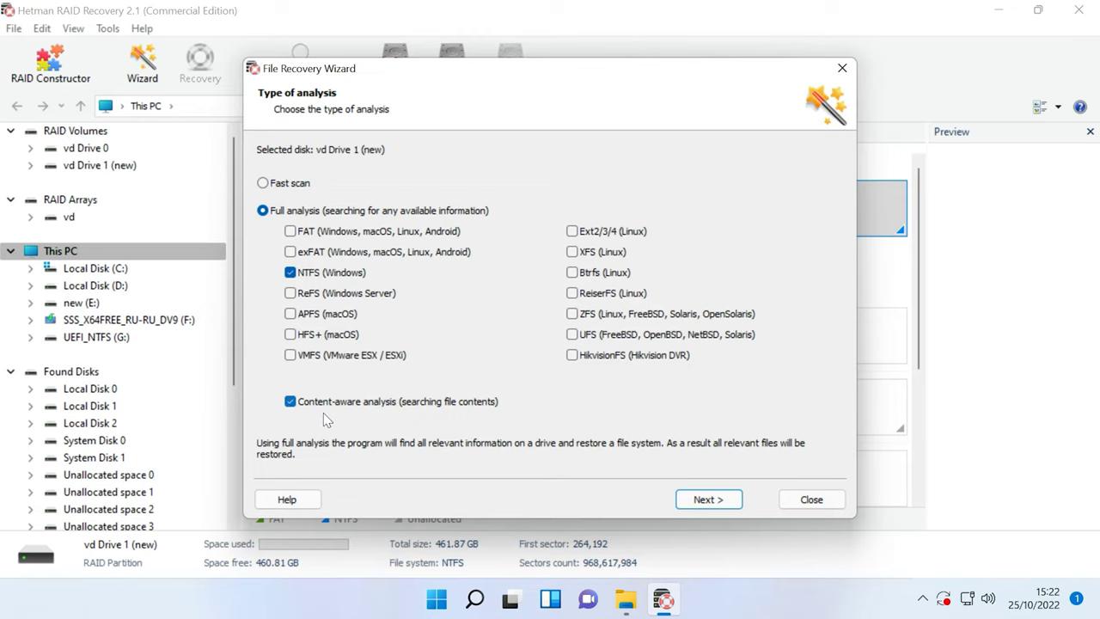
pyautogui.click(714, 501)
pyautogui.click(711, 505)
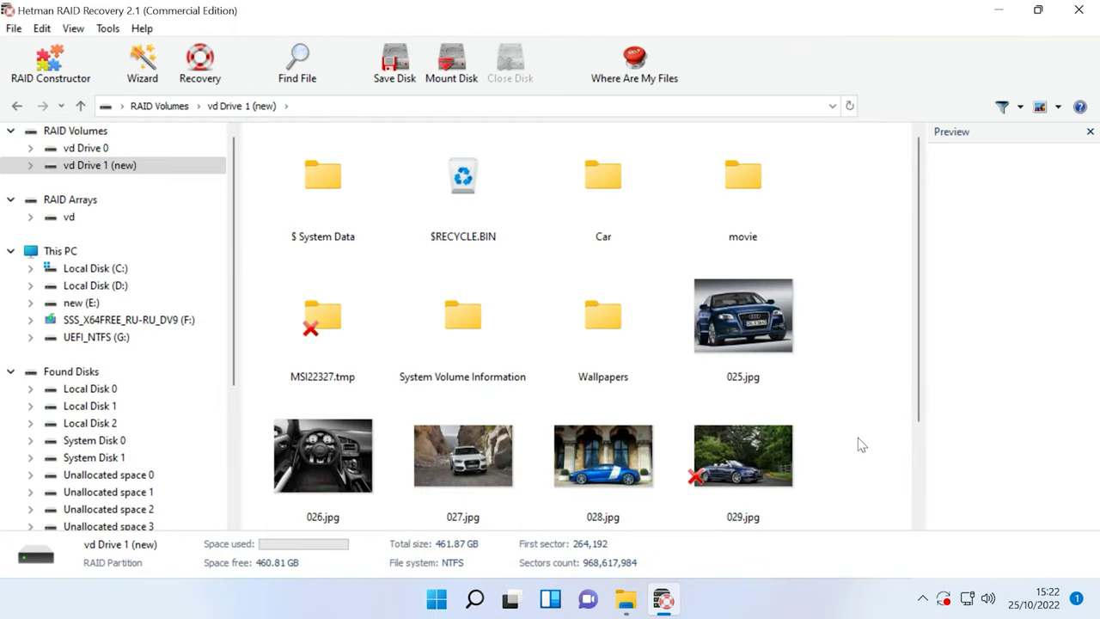
# - Browse the MSI22327.tmp folder and preview 025.jpg, 029.jpg, 030.jpg and External Hard Disk.docx
pyautogui.doubleClick(318, 331)
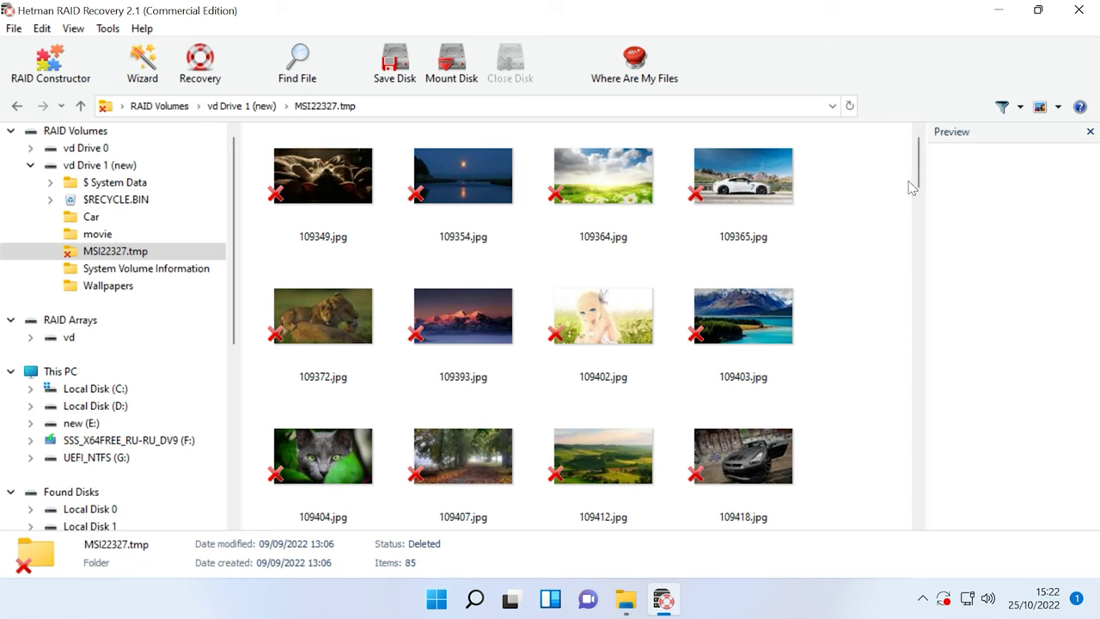
pyautogui.moveTo(918, 174)
pyautogui.mouseDown()
pyautogui.moveTo(915, 486)
pyautogui.moveTo(908, 215)
pyautogui.moveTo(846, 150)
pyautogui.mouseUp()
pyautogui.click(80, 105)
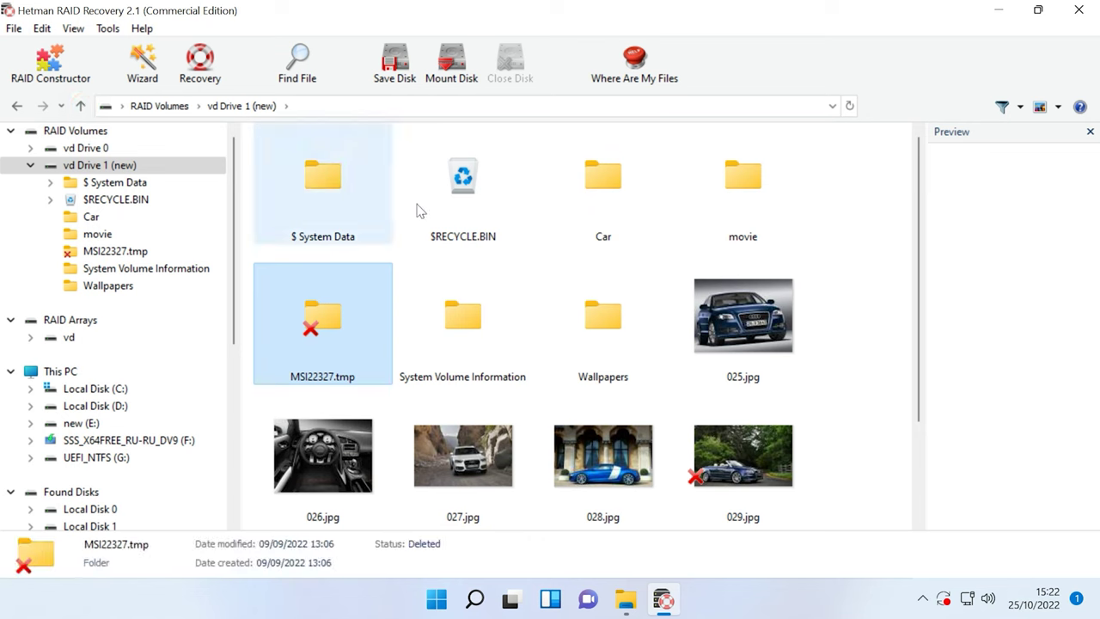
pyautogui.click(745, 320)
pyautogui.click(747, 445)
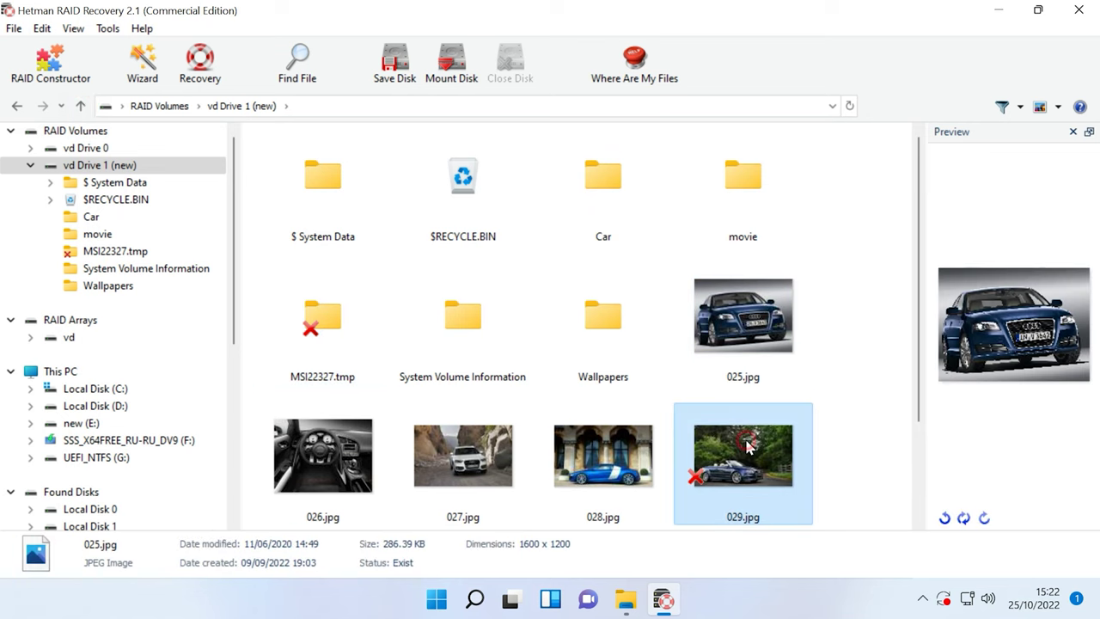
pyautogui.scroll(-1, 747, 445)
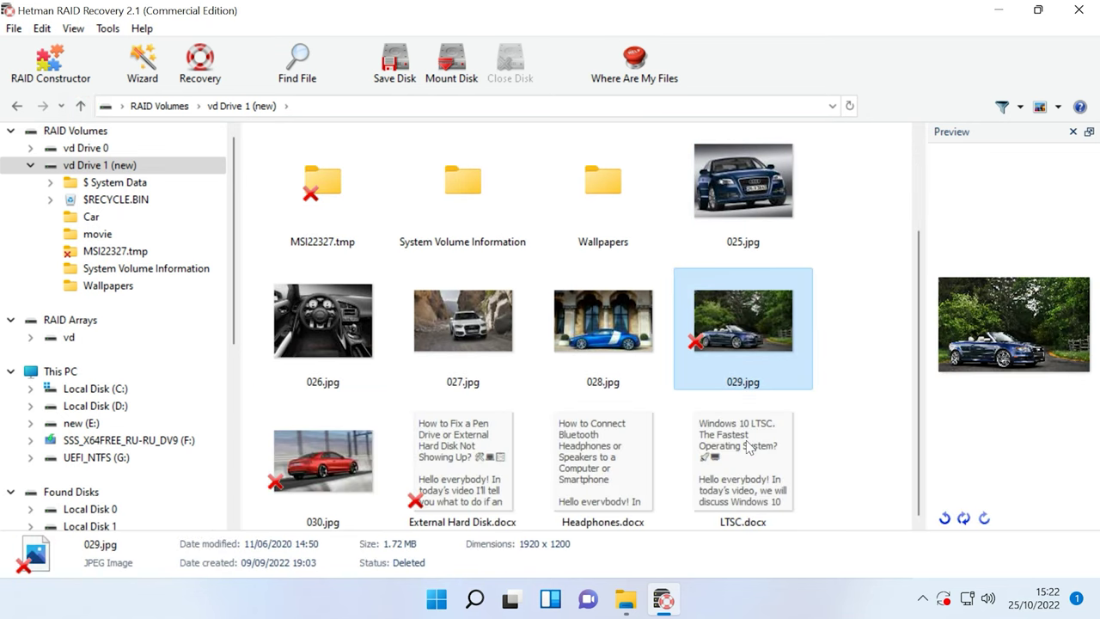
pyautogui.click(352, 468)
pyautogui.click(429, 468)
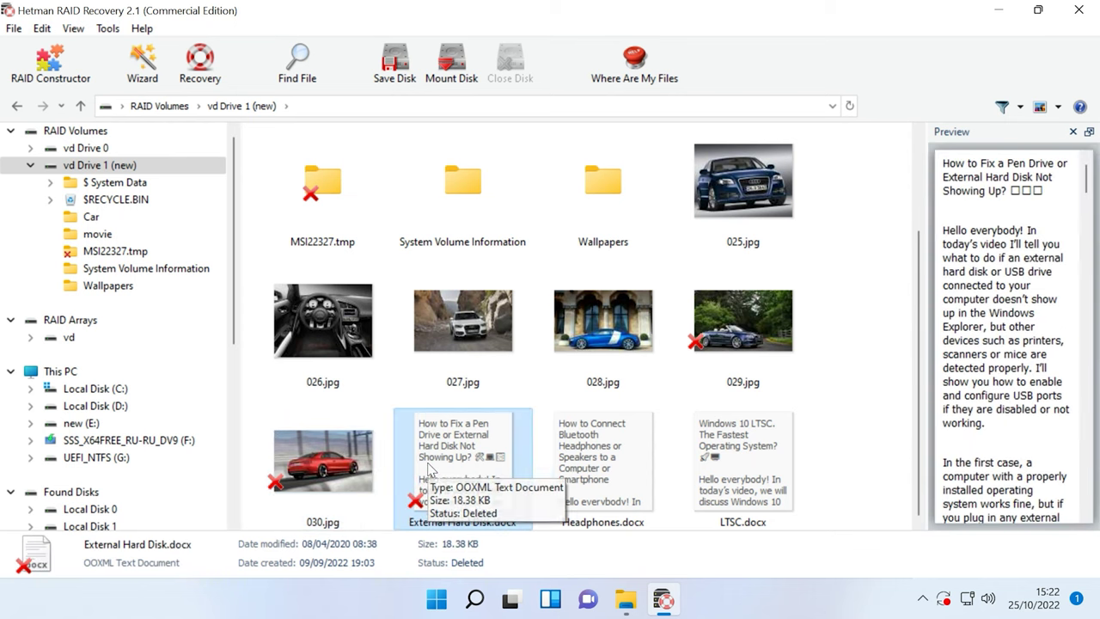
pyautogui.scroll(1, 746, 394)
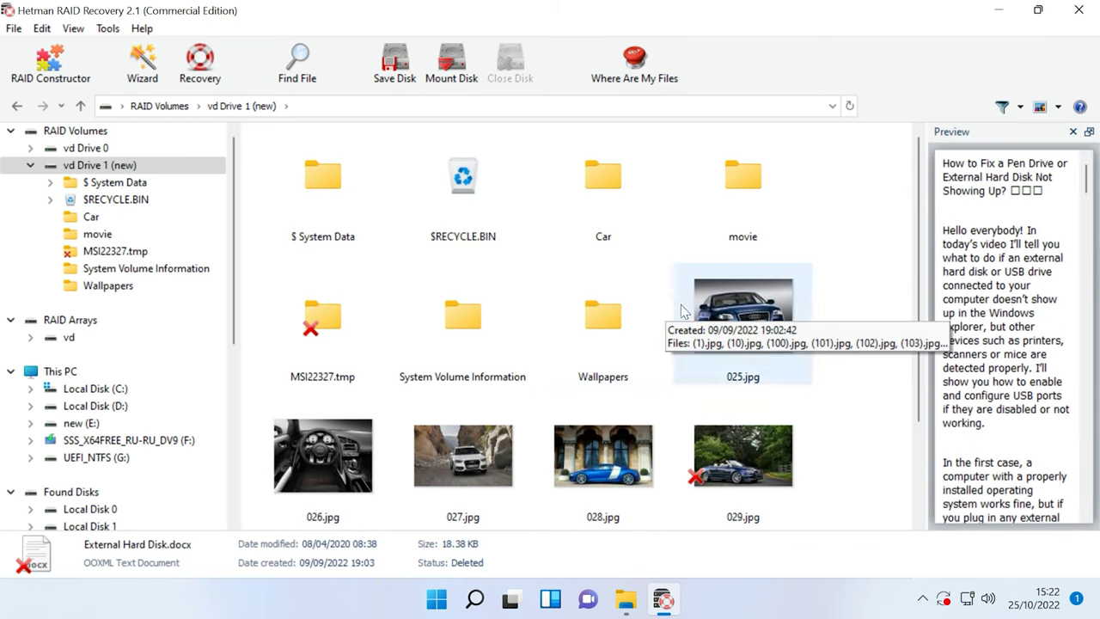
# - Multi-select deleted 029.jpg, External Hard Disk.docx and the MSI22327.tmp folder for recovery
pyautogui.click(740, 461)
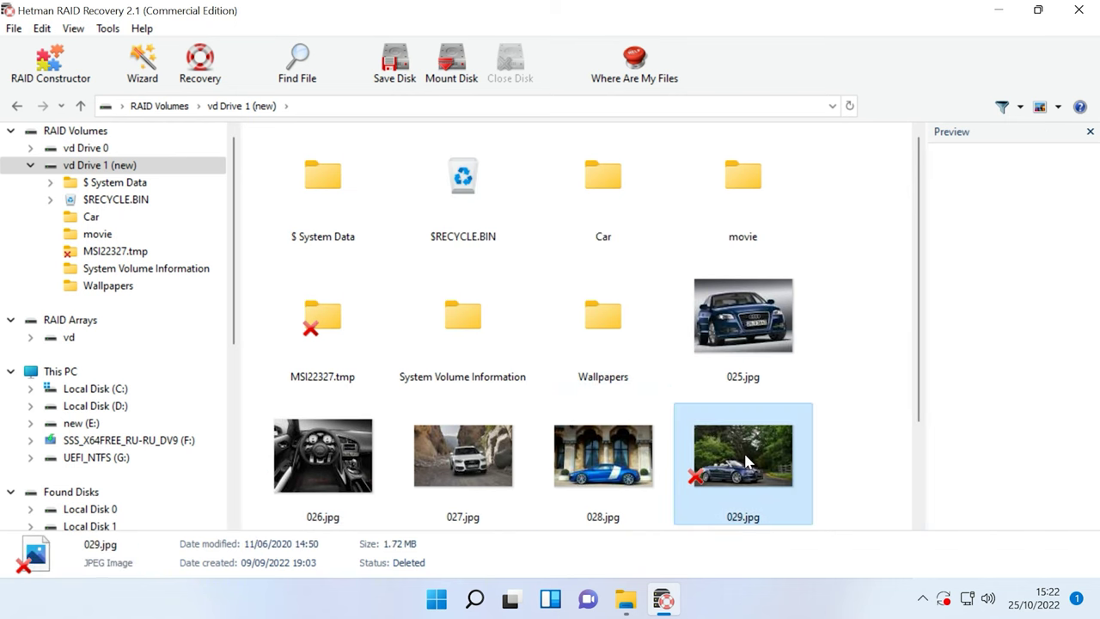
pyautogui.scroll(-1, 742, 462)
pyautogui.scroll(1, 742, 462)
pyautogui.scroll(-1, 518, 457)
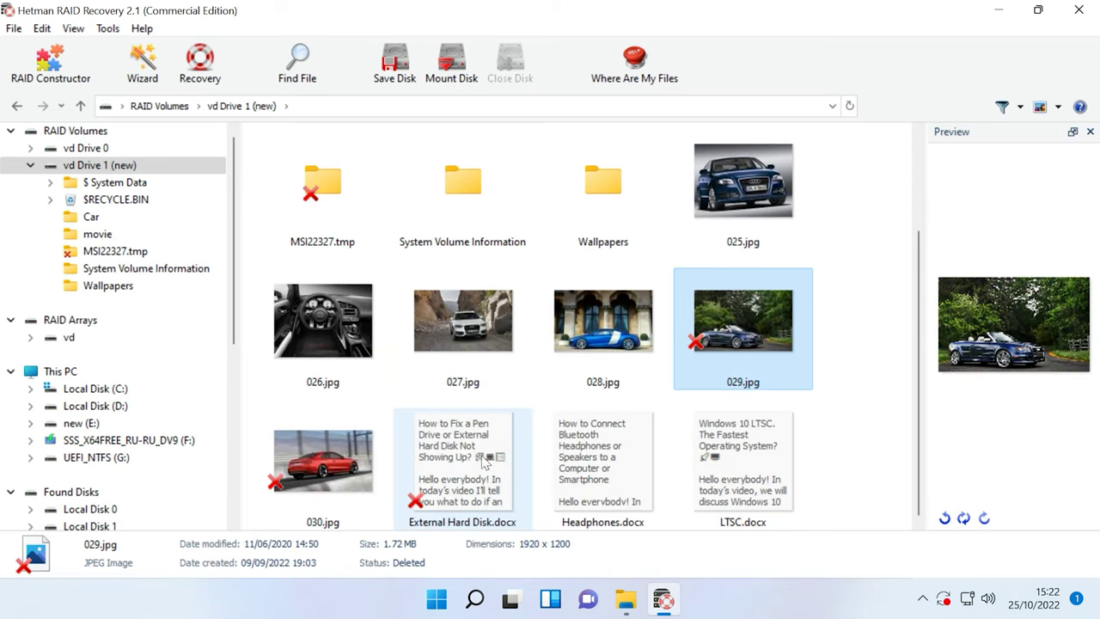
pyautogui.keyDown('ctrl'); pyautogui.click(484, 464); pyautogui.keyUp('ctrl')
pyautogui.keyDown('ctrl'); pyautogui.click(322, 189); pyautogui.keyUp('ctrl')
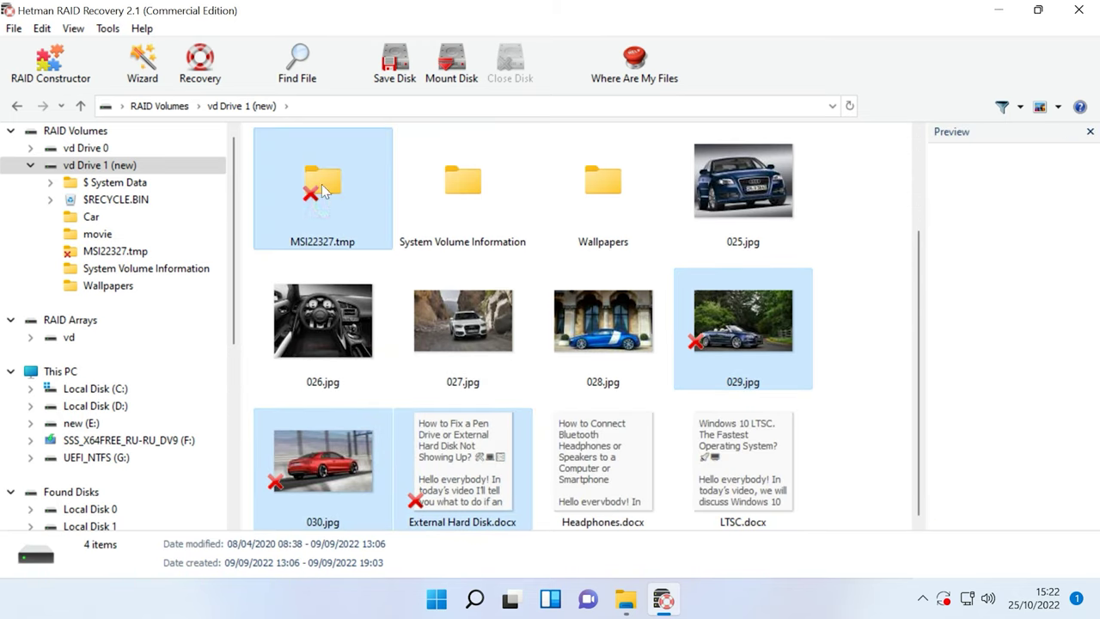
# - Recover the four selected deleted items to hard-disk path C:\2\ and close the wizard
pyautogui.click(206, 68)
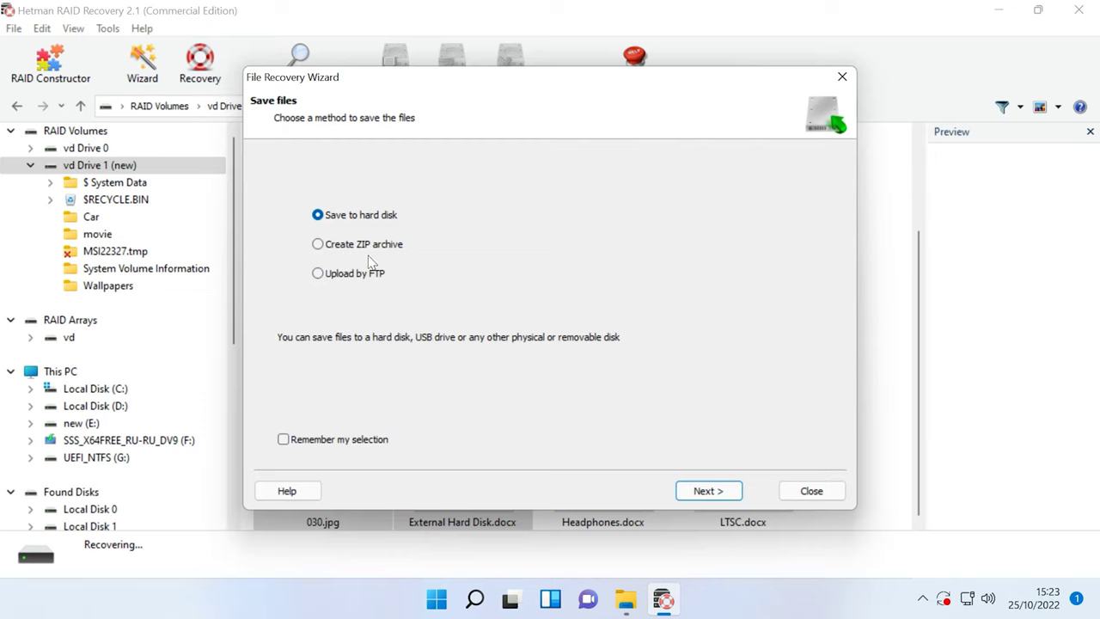
pyautogui.click(709, 490)
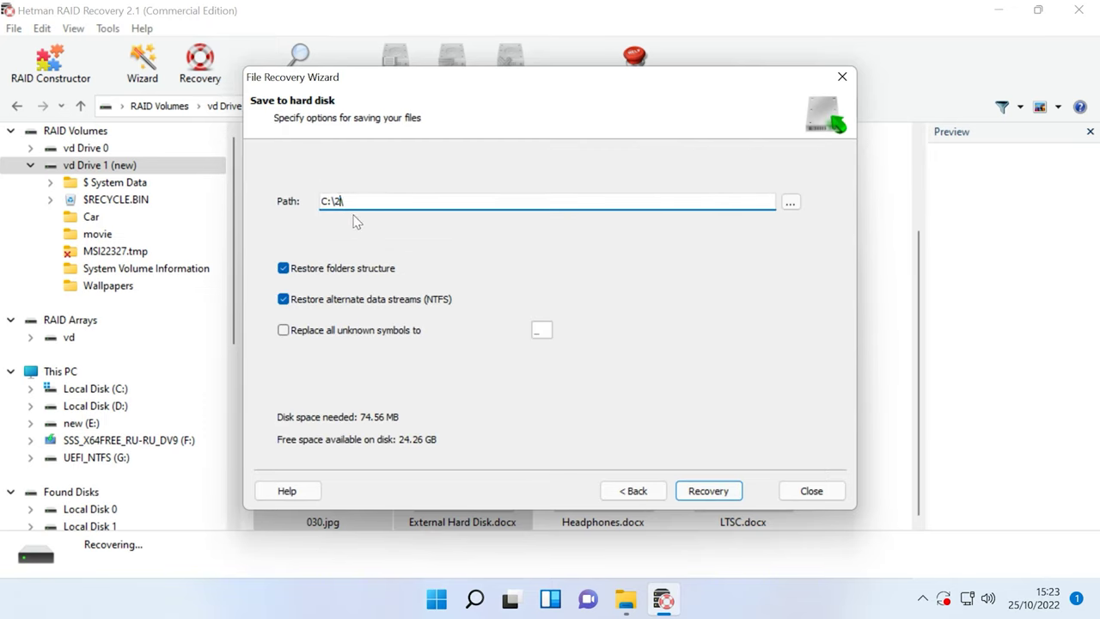
pyautogui.click(709, 494)
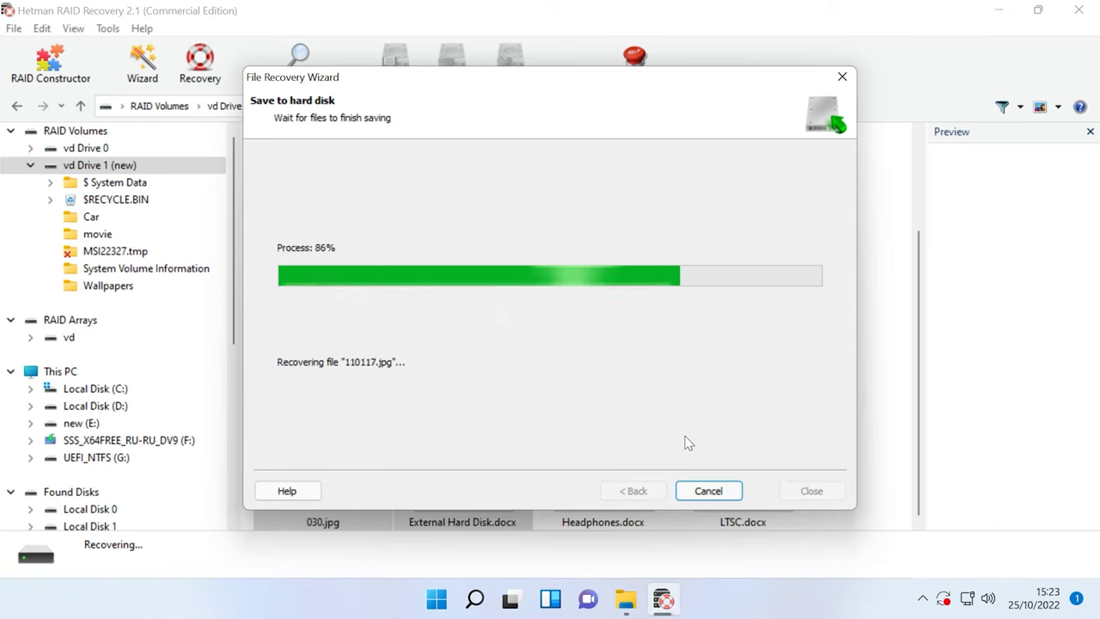
pyautogui.click(713, 493)
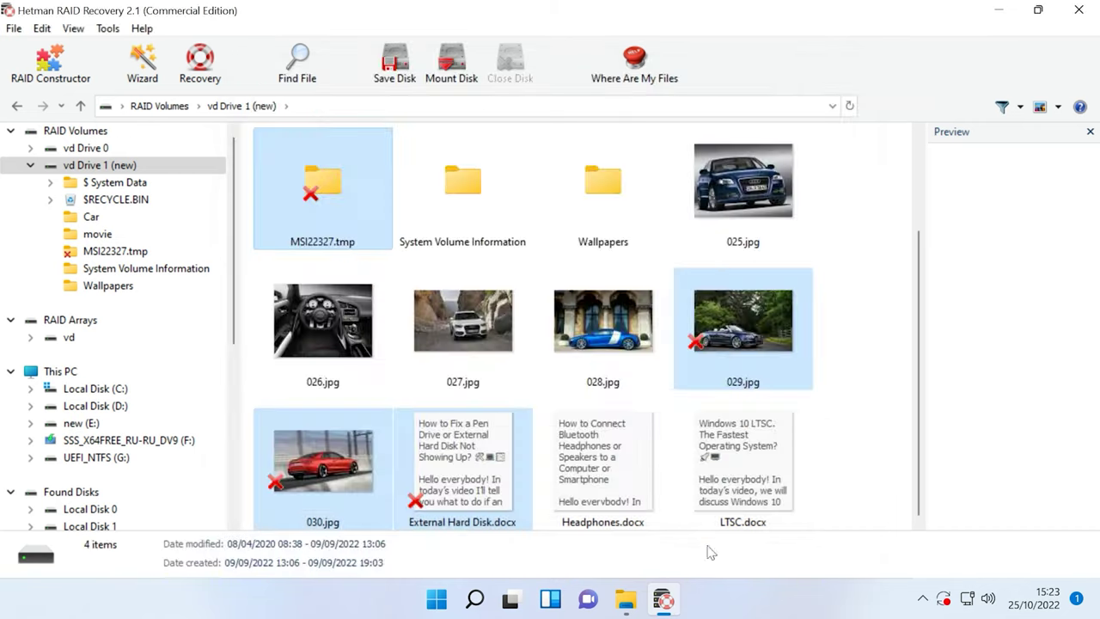
# - In folder 2 on C:, check recovered images 029 and 030, then open MSI22327.tmp
pyautogui.click(626, 599)
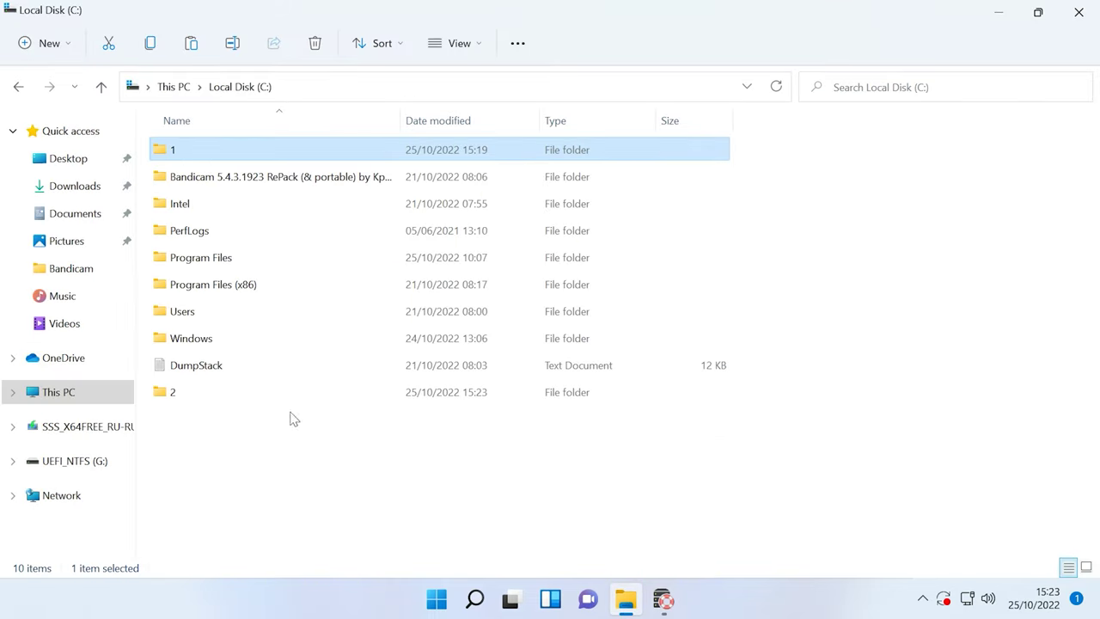
pyautogui.doubleClick(198, 393)
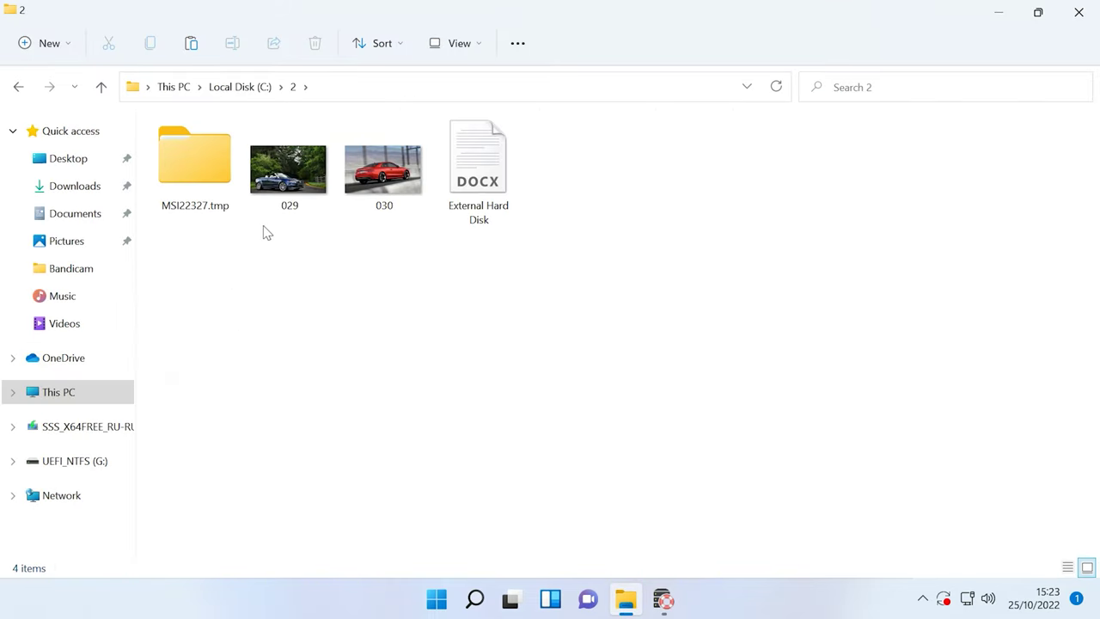
pyautogui.click(487, 184)
pyautogui.click(387, 179)
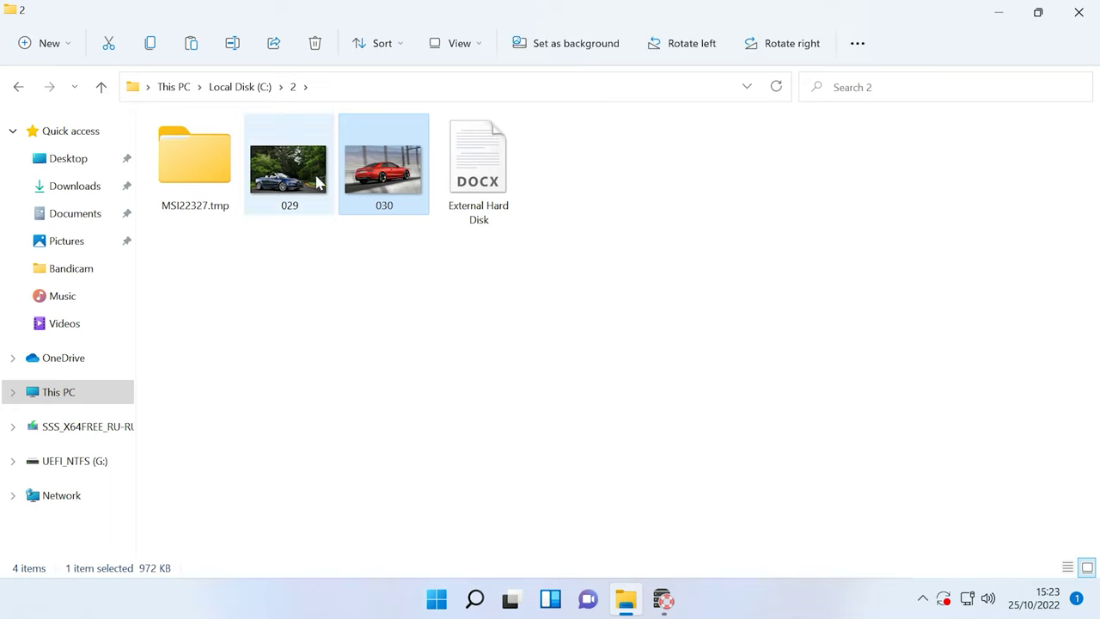
pyautogui.click(305, 177)
pyautogui.doubleClick(222, 167)
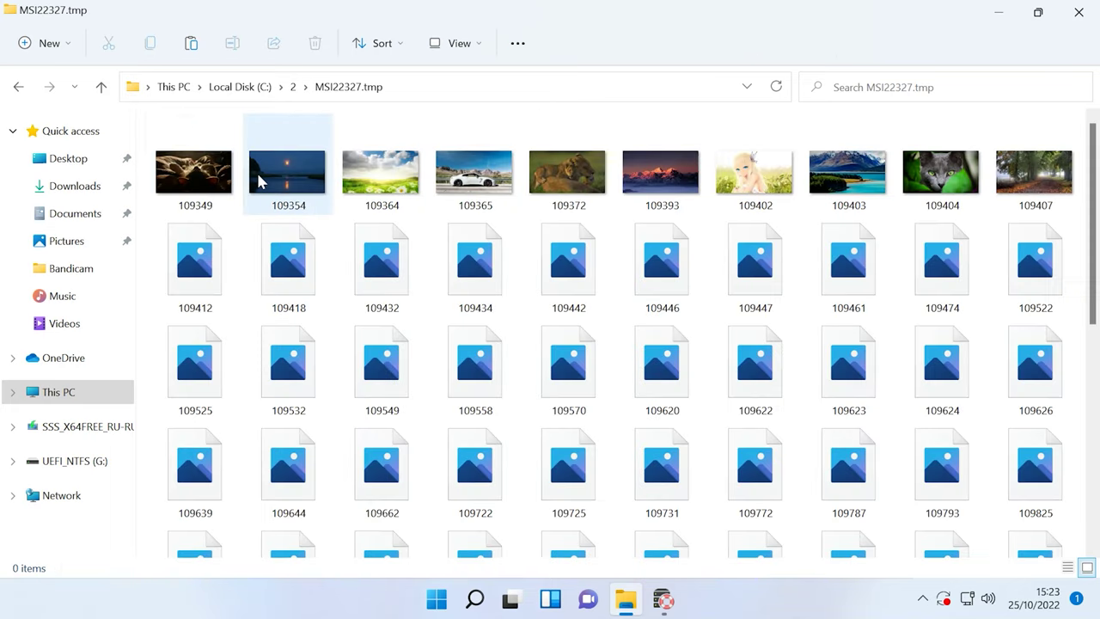
pyautogui.moveTo(1094, 228); pyautogui.dragTo(1093, 443)
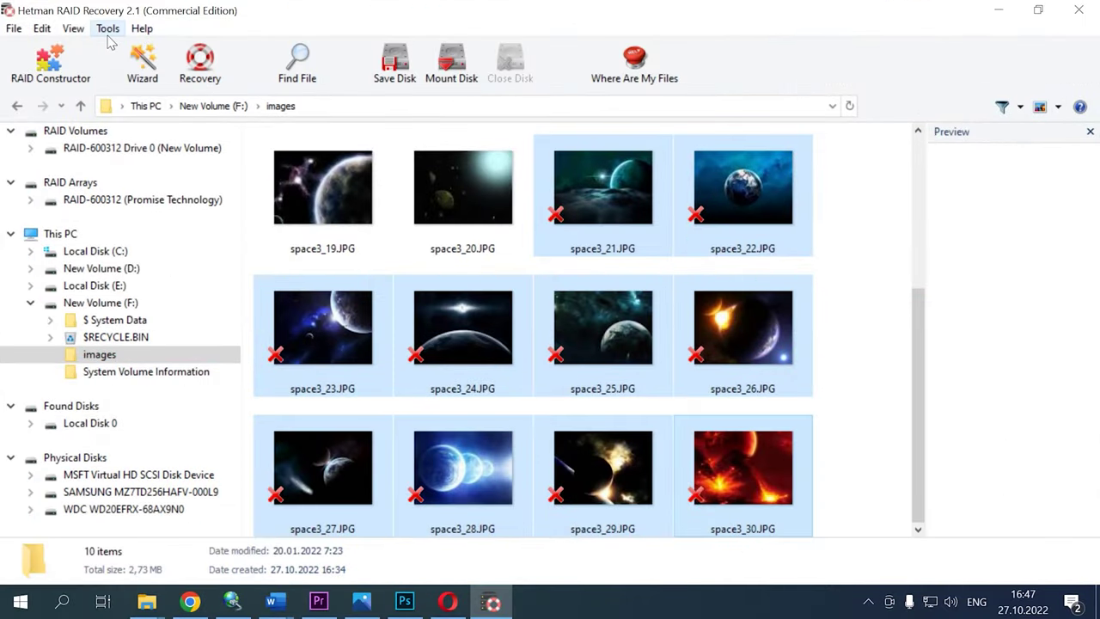
# - Show the Save Disk image options from the Tools menu
pyautogui.click(107, 29)
pyautogui.click(163, 74)
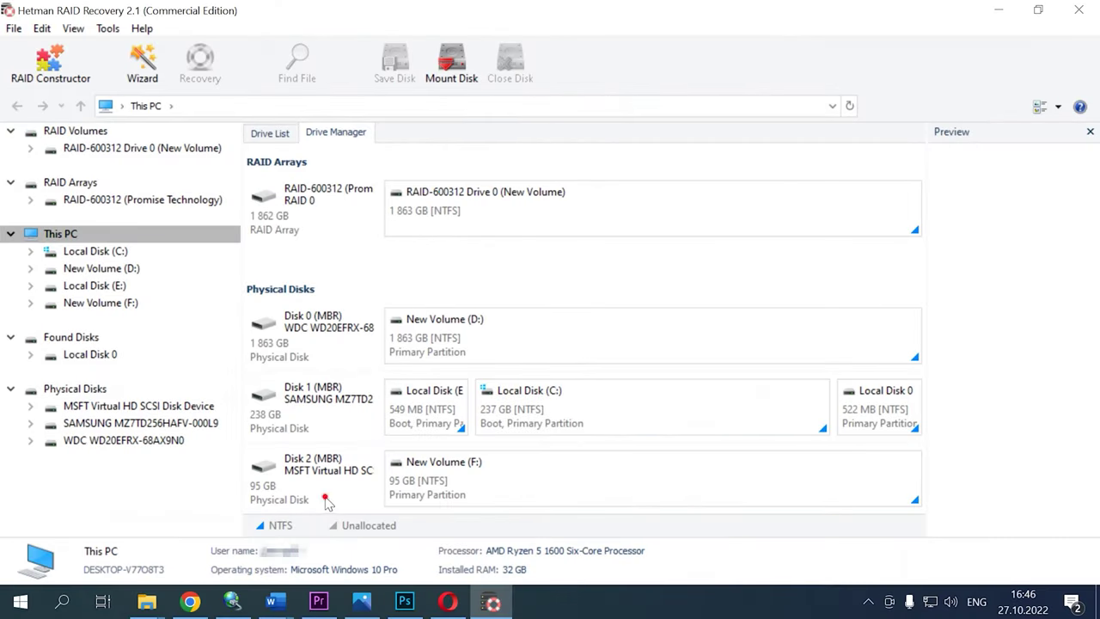
# - Fast-scan New Volume (F:) on the 95 GB Disk 2
pyautogui.click(326, 501)
pyautogui.rightClick(557, 475)
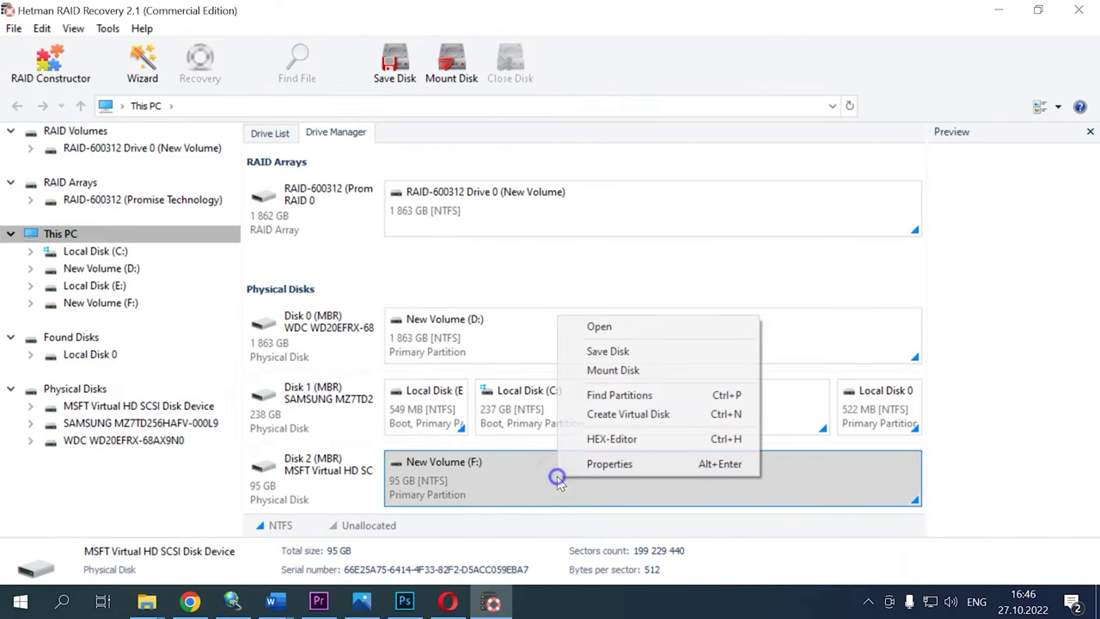
pyautogui.click(615, 335)
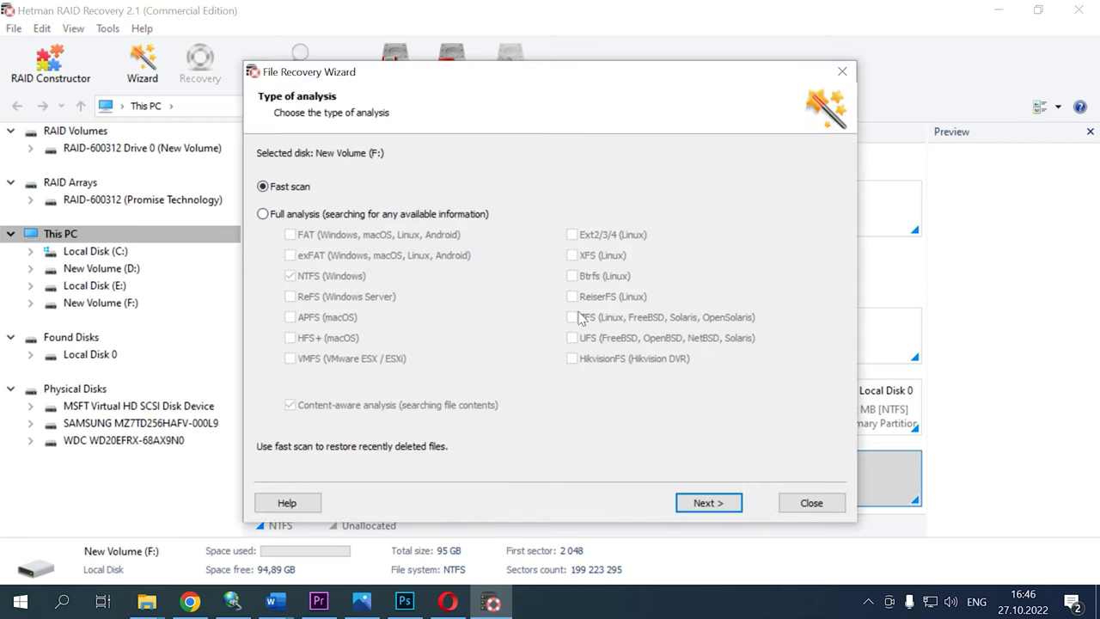
pyautogui.click(714, 503)
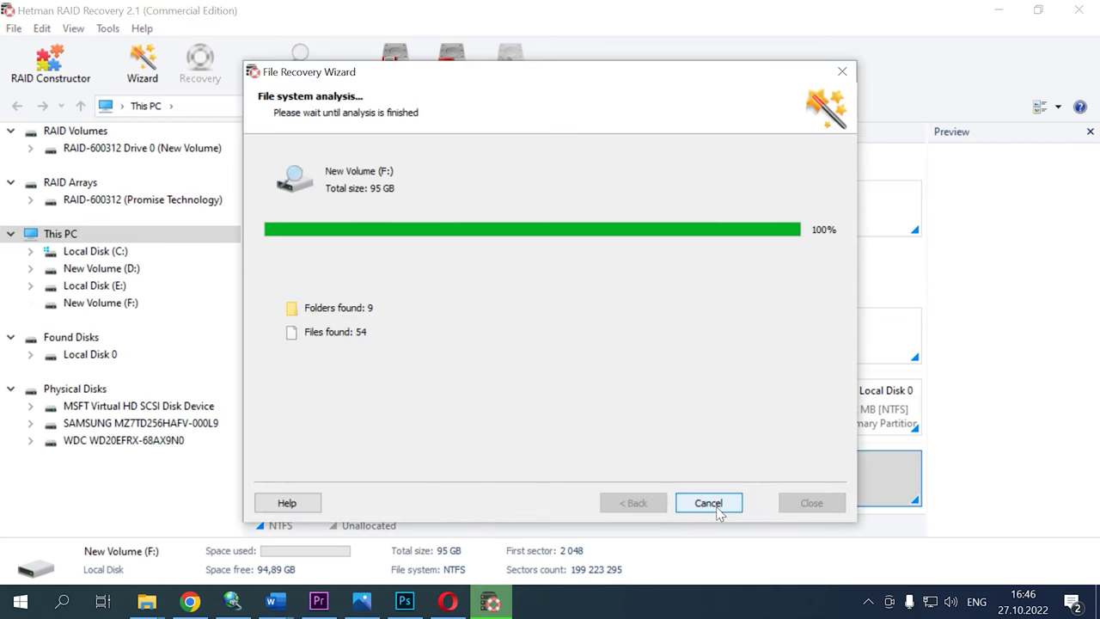
pyautogui.click(715, 505)
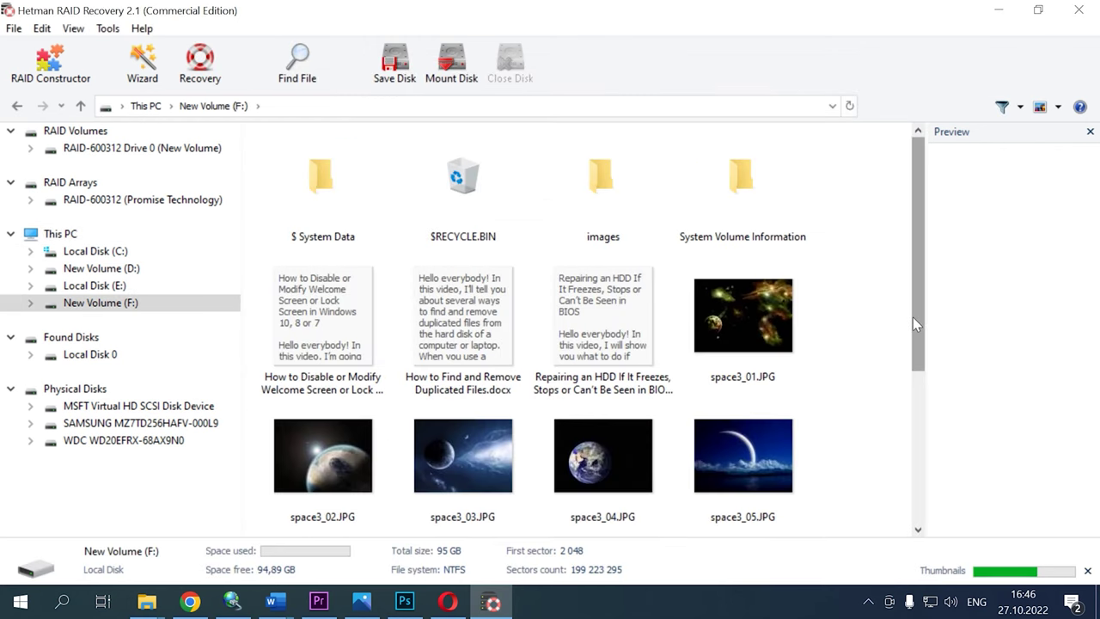
pyautogui.moveTo(914, 323)
pyautogui.mouseDown()
pyautogui.moveTo(925, 496)
pyautogui.moveTo(934, 288)
pyautogui.mouseUp()
# - Recover deleted images space3_21 through space3_30 to C:\2, then open Local Disk (C:)
pyautogui.doubleClick(601, 184)
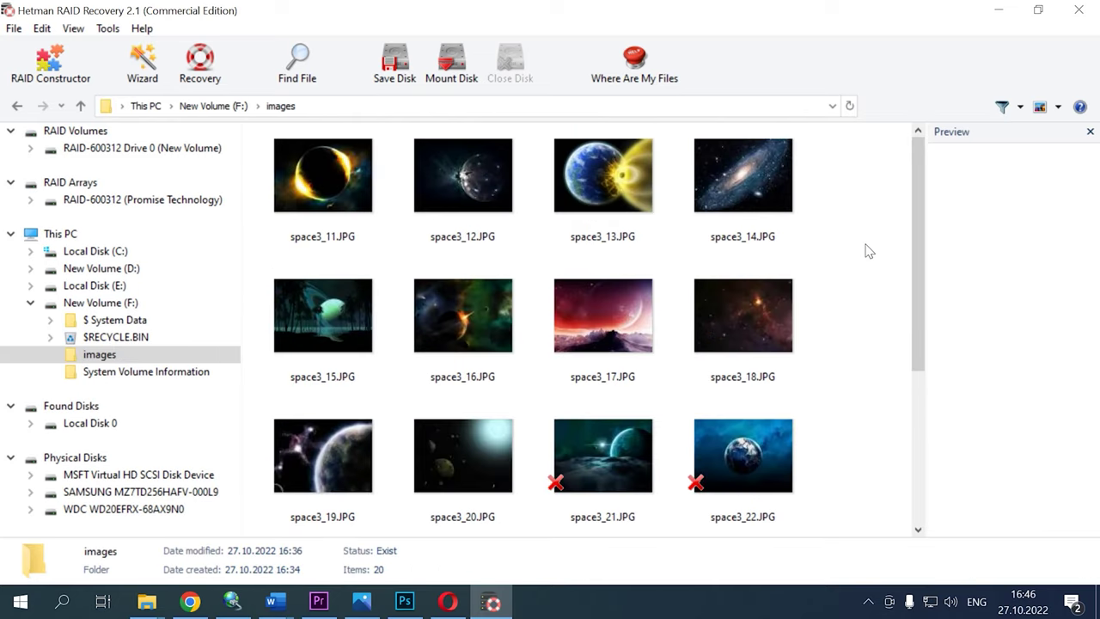
pyautogui.moveTo(913, 252); pyautogui.dragTo(925, 450)
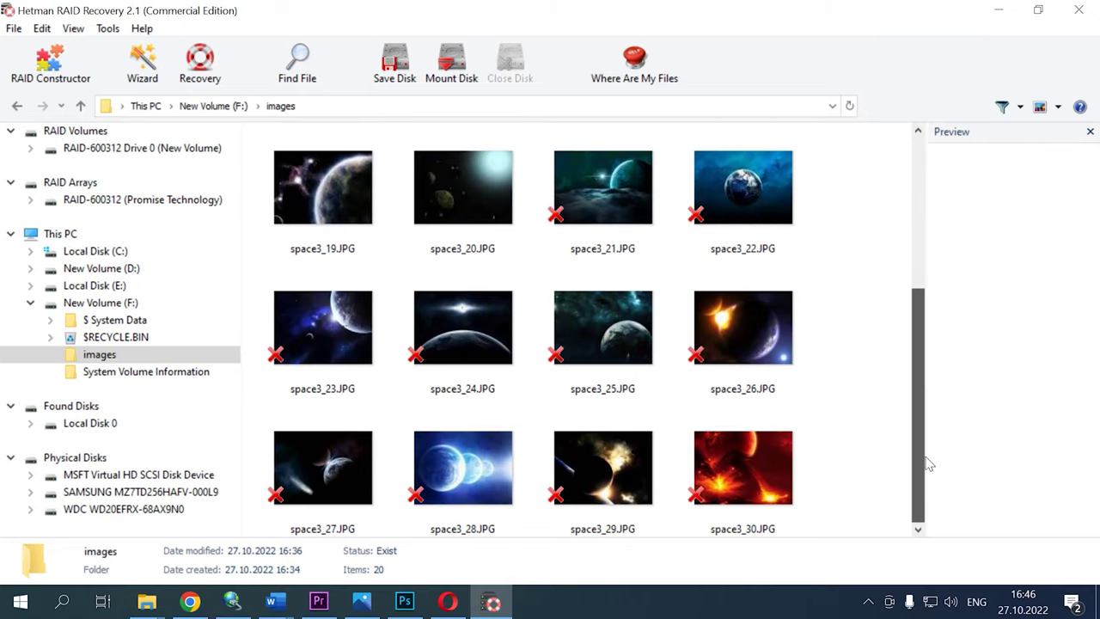
pyautogui.click(599, 211)
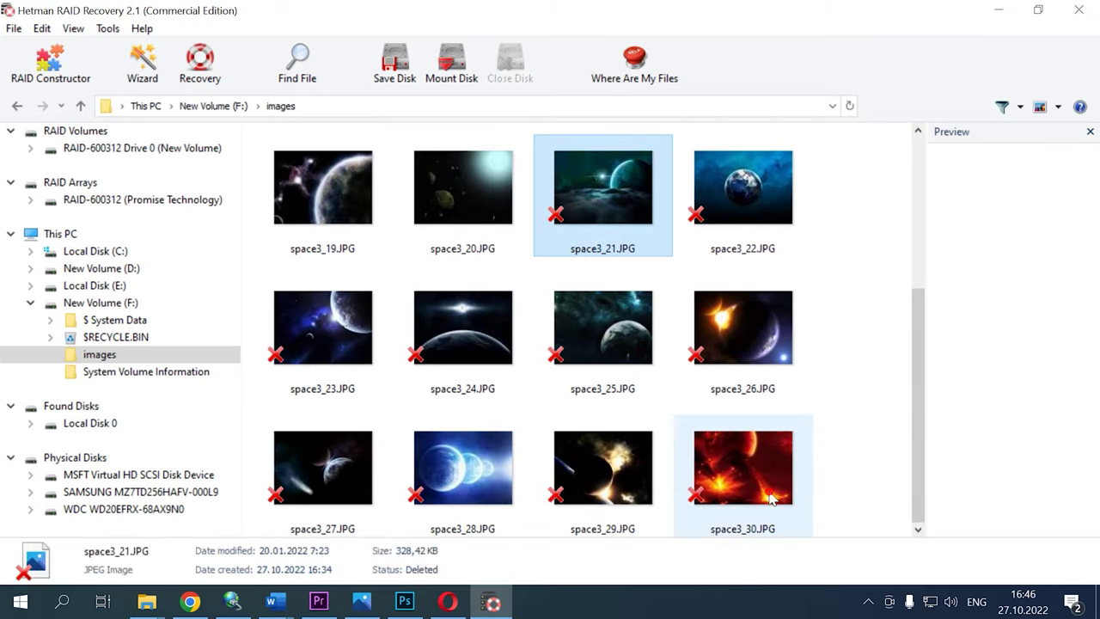
pyautogui.keyDown('shift'); pyautogui.click(769, 496); pyautogui.keyUp('shift')
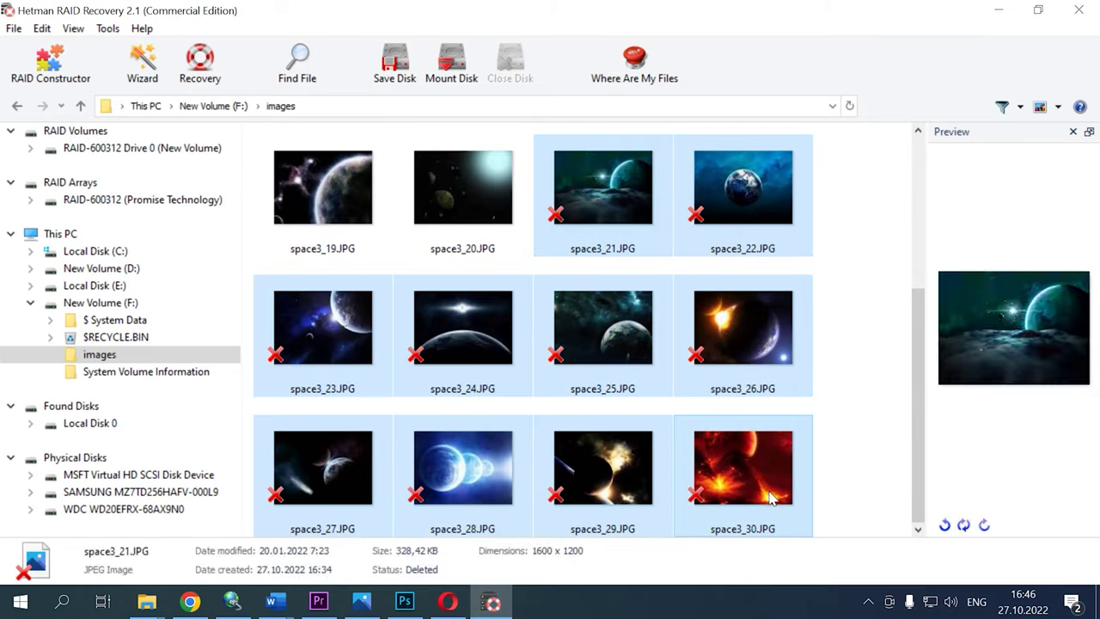
pyautogui.click(201, 89)
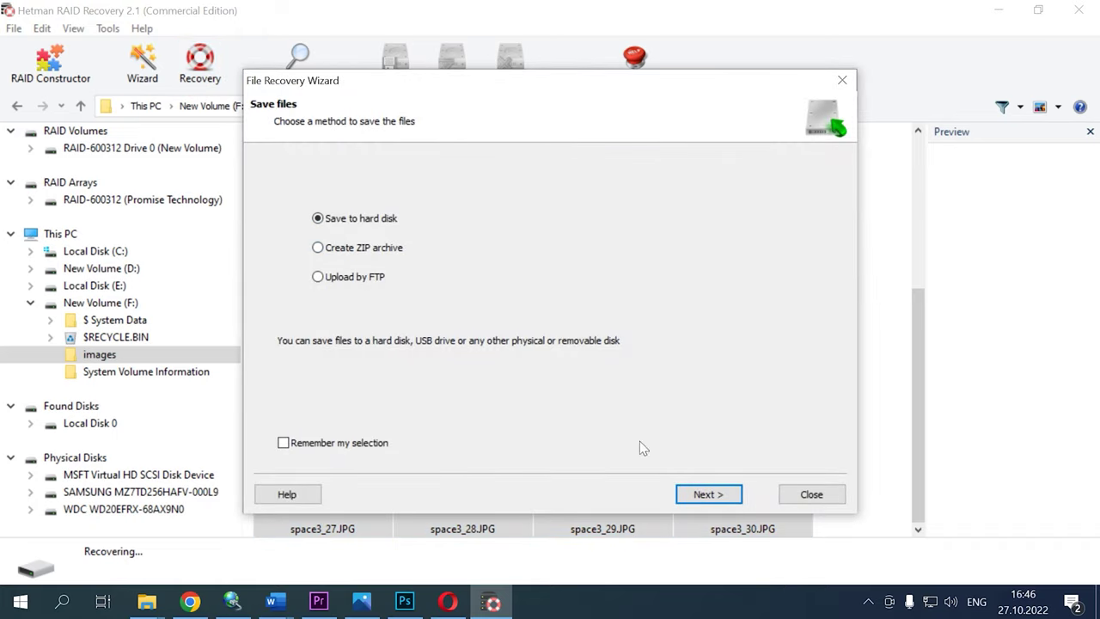
pyautogui.click(717, 495)
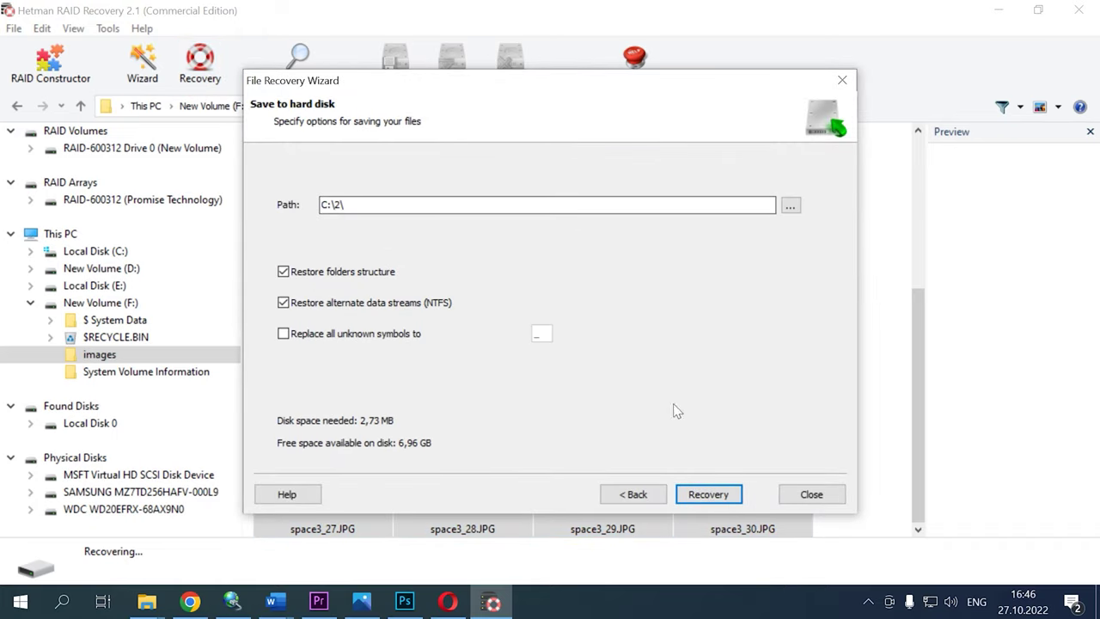
pyautogui.click(708, 494)
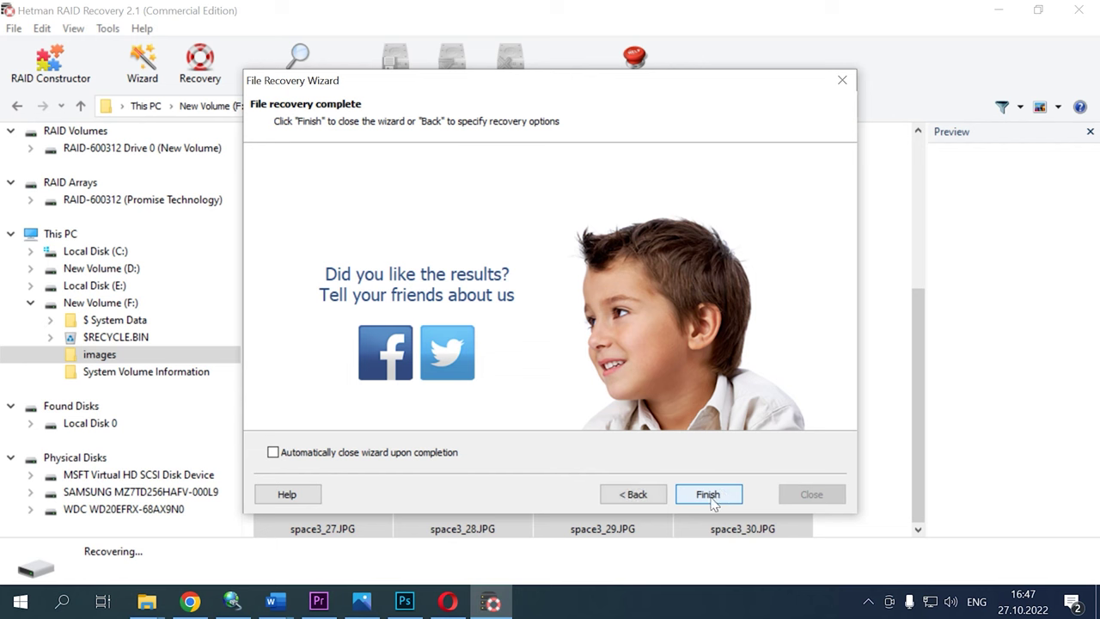
pyautogui.click(710, 495)
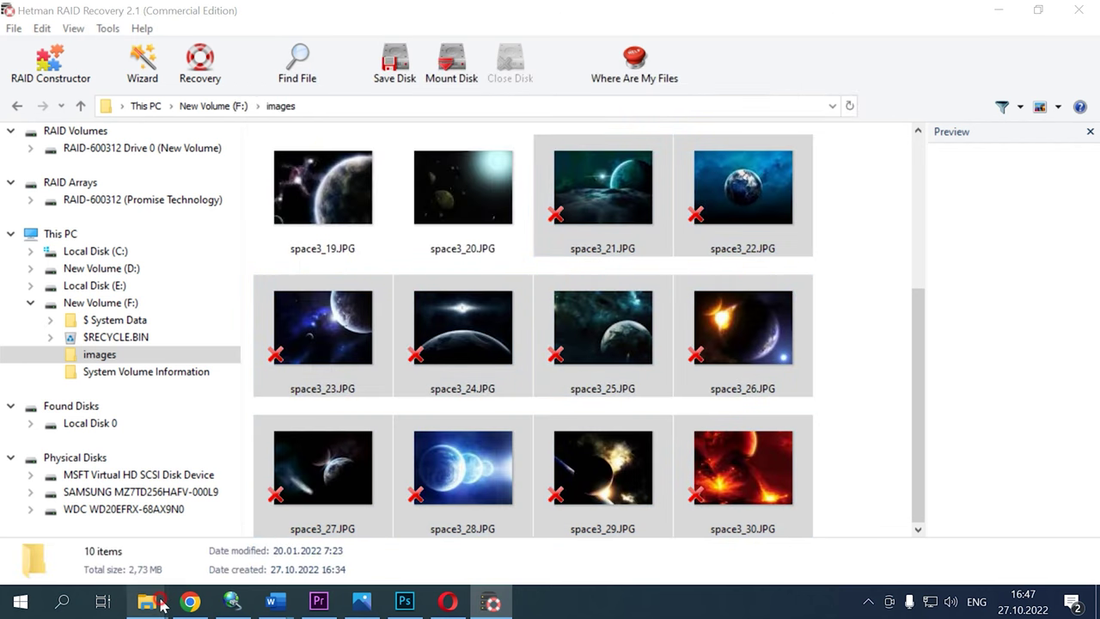
pyautogui.click(147, 601)
pyautogui.doubleClick(361, 365)
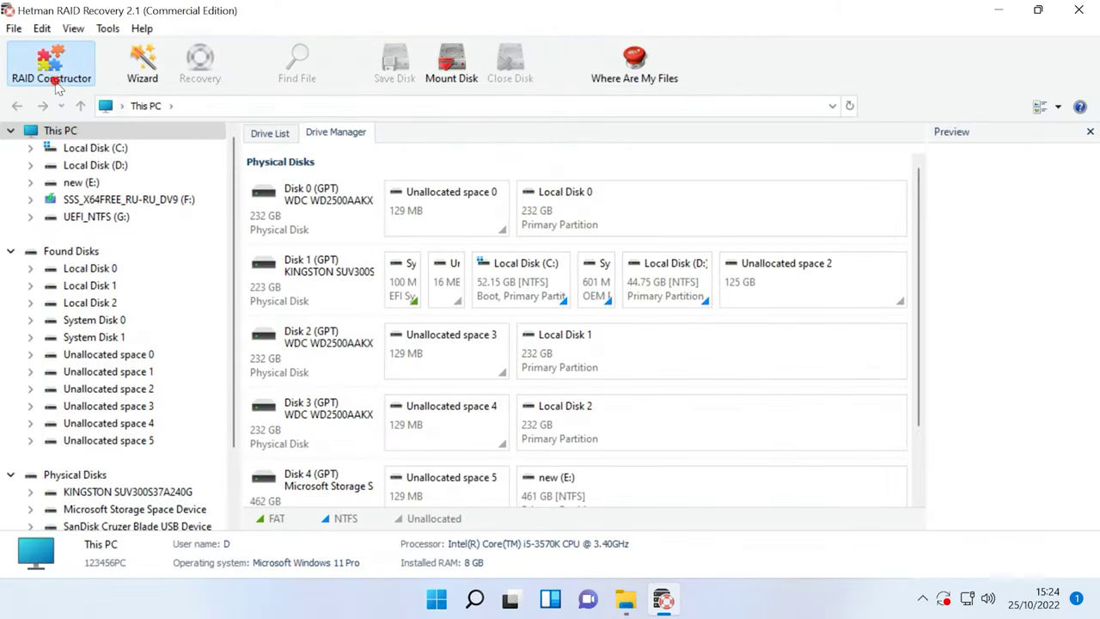
# - Define the array manually as RAID 5, Left Synchronous block order, 256 KB block size
pyautogui.click(781, 577)
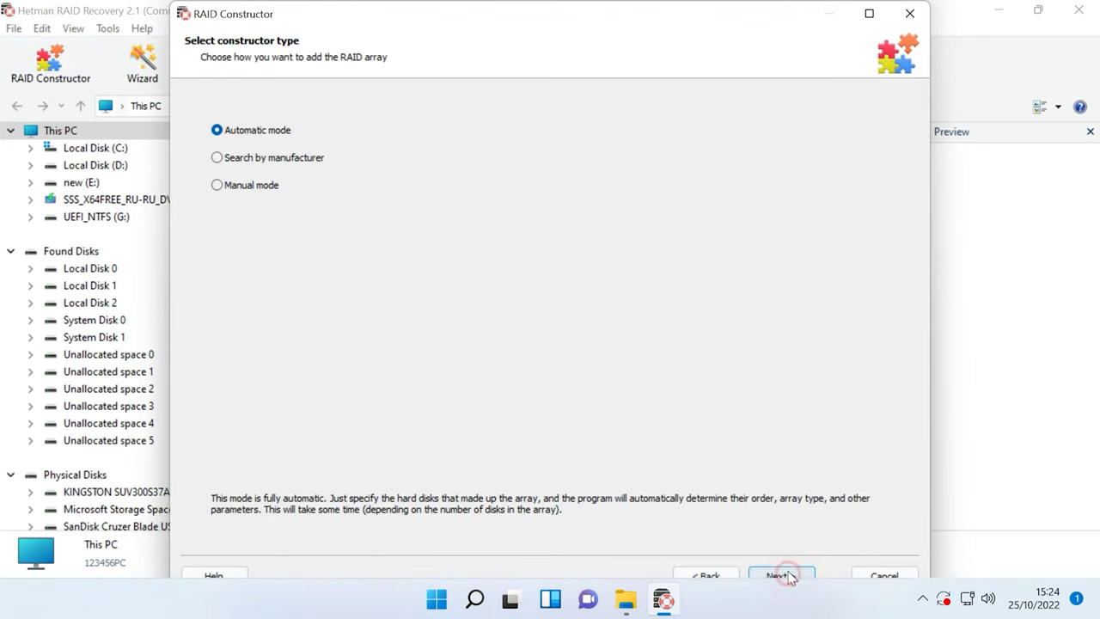
pyautogui.click(248, 187)
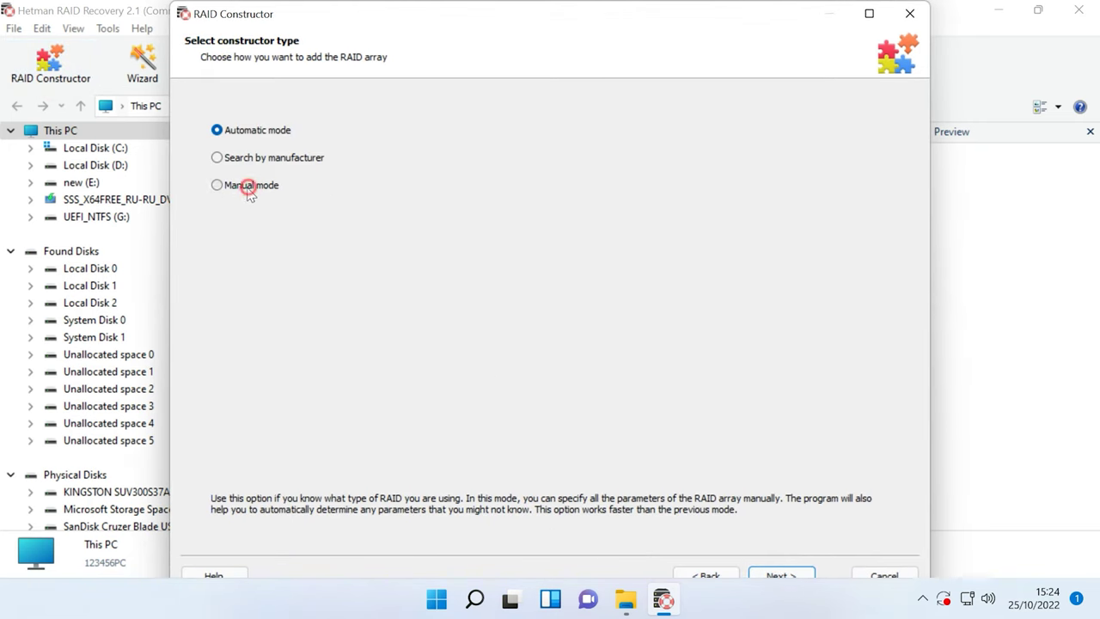
pyautogui.click(781, 574)
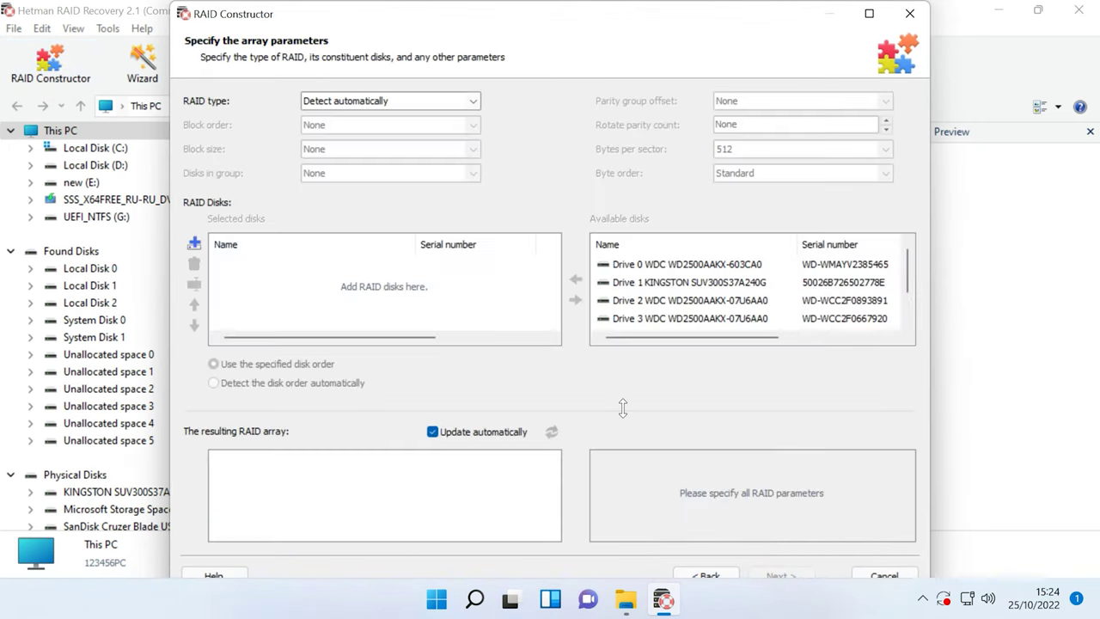
pyautogui.click(407, 106)
pyautogui.click(352, 168)
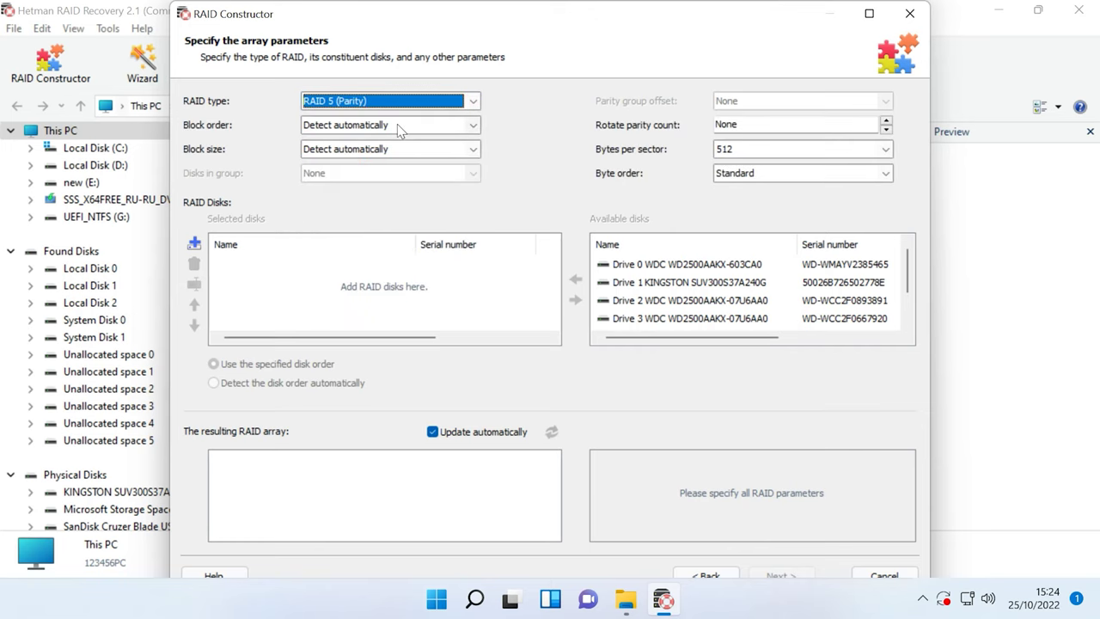
pyautogui.click(398, 127)
pyautogui.click(354, 169)
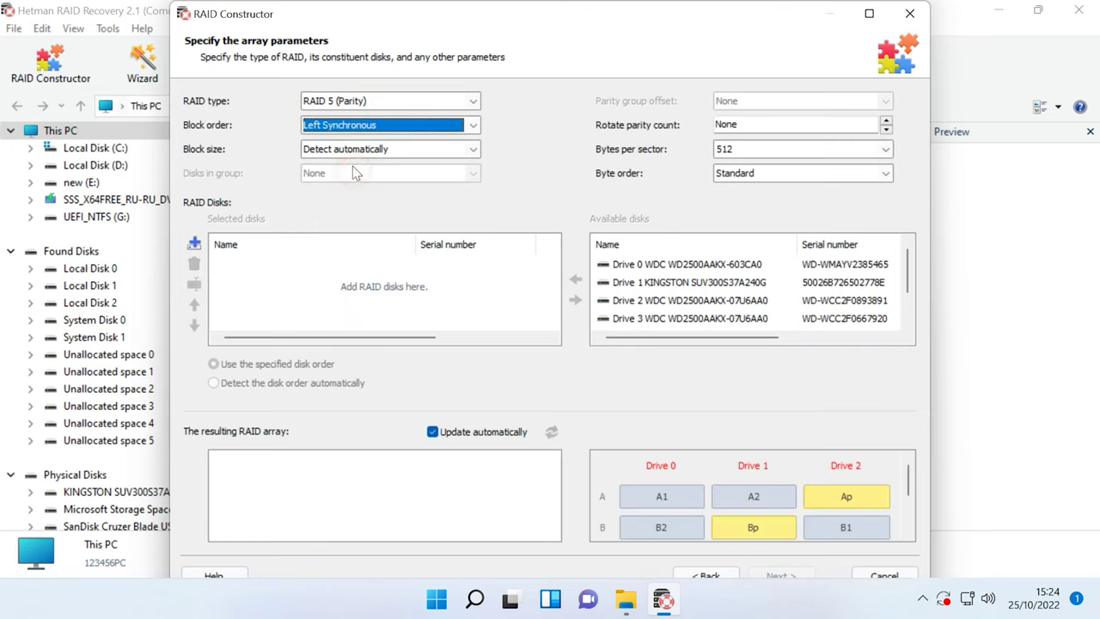
pyautogui.click(354, 150)
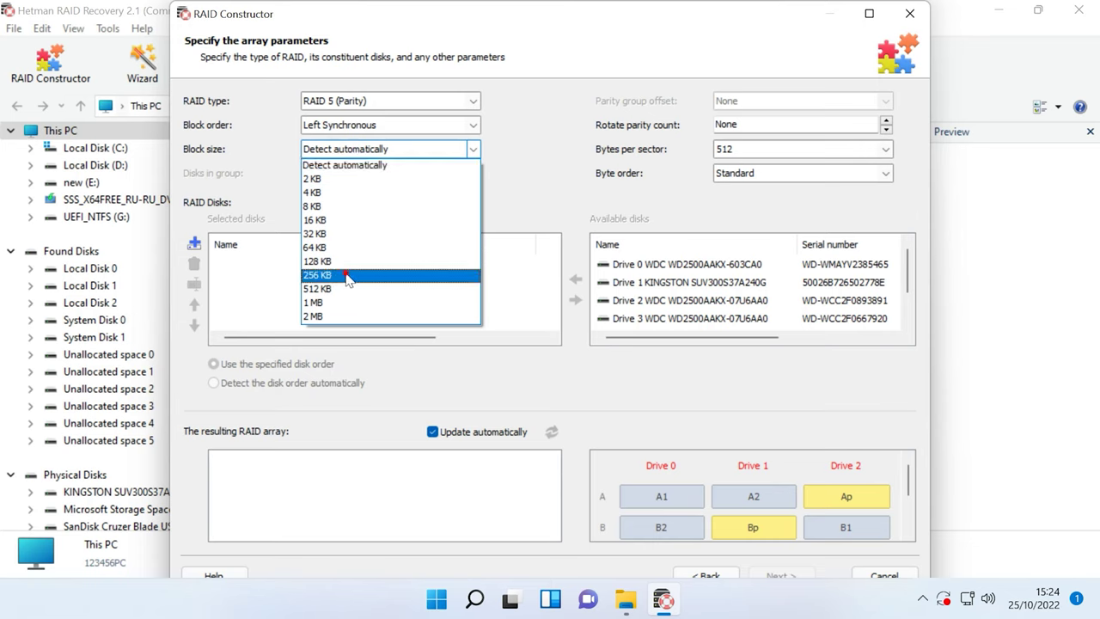
pyautogui.click(348, 276)
# - Add Drive 0, Drive 3 and Drive 2 to the array, keeping Drive 0 first
pyautogui.click(653, 263)
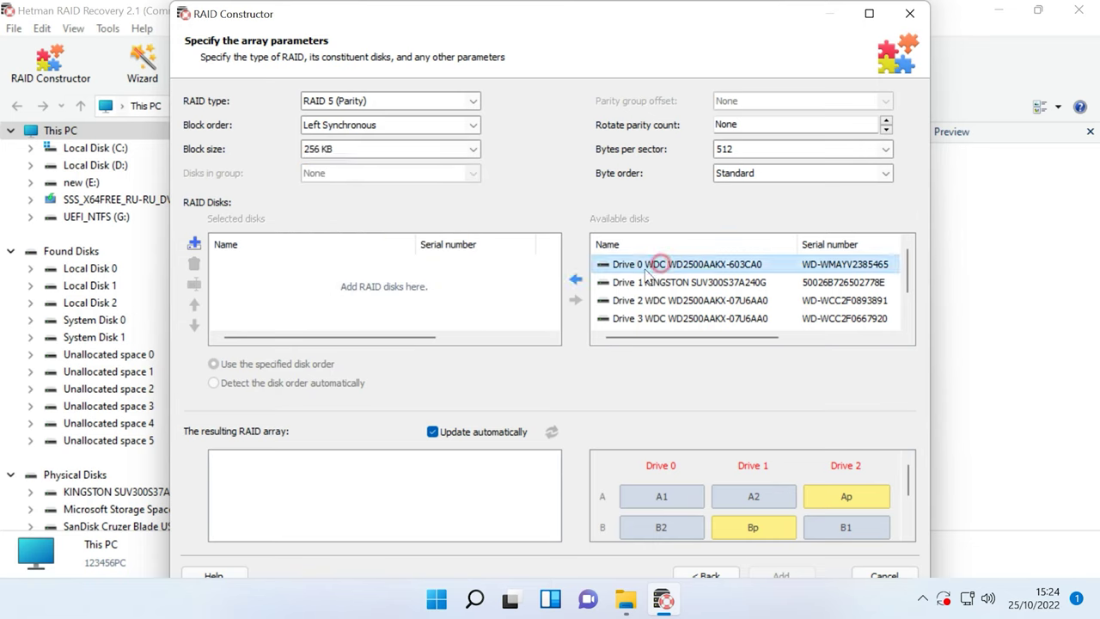
pyautogui.click(576, 279)
pyautogui.click(637, 284)
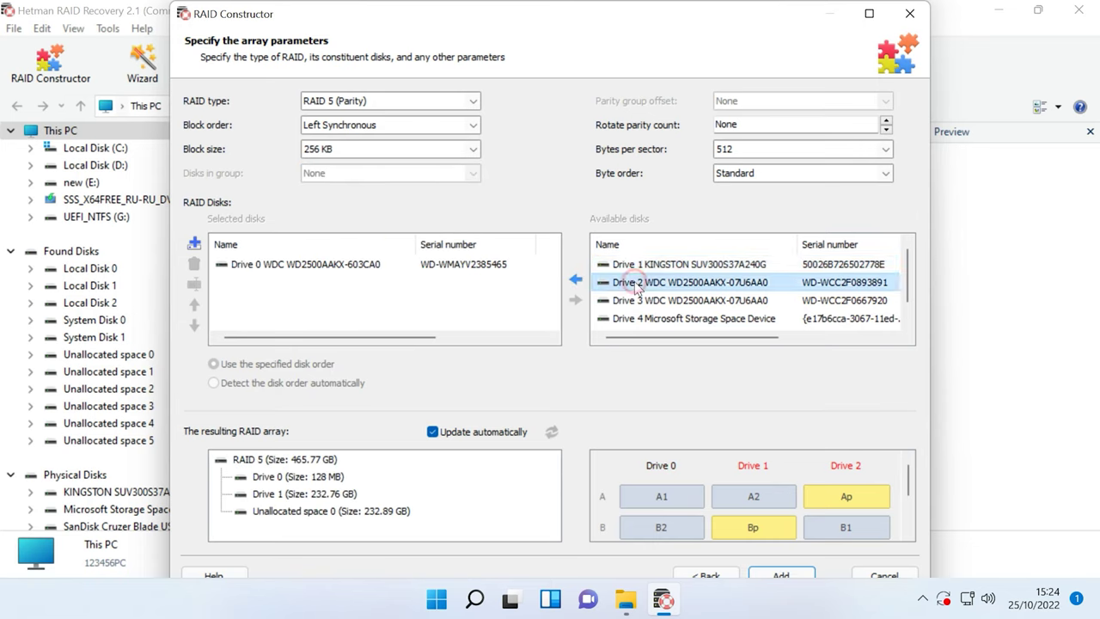
pyautogui.click(575, 280)
pyautogui.click(627, 283)
pyautogui.click(575, 280)
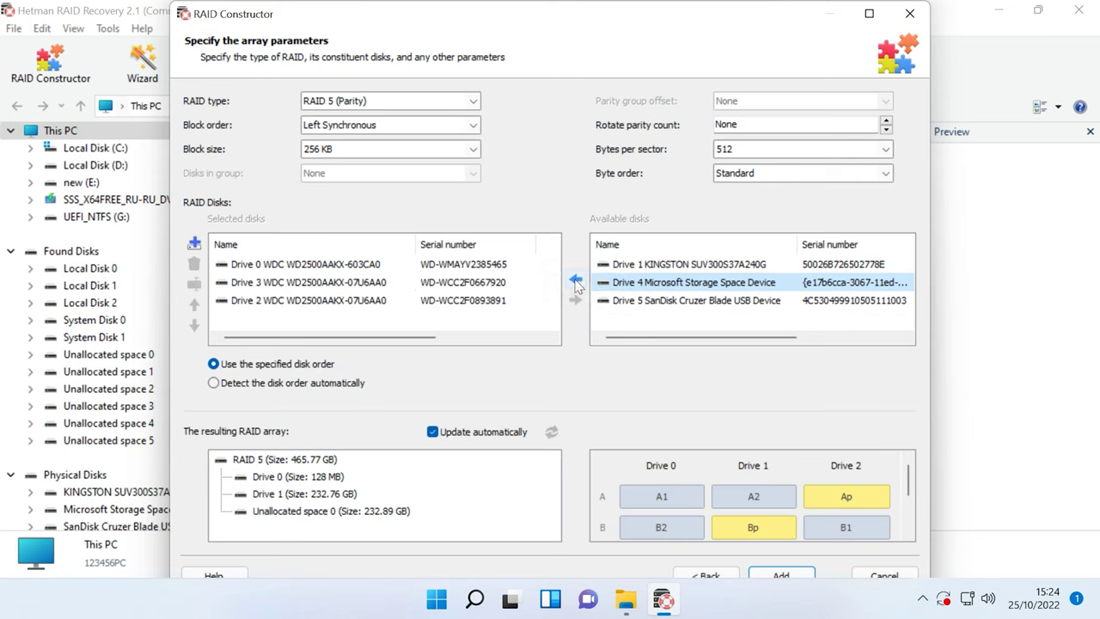
pyautogui.click(271, 281)
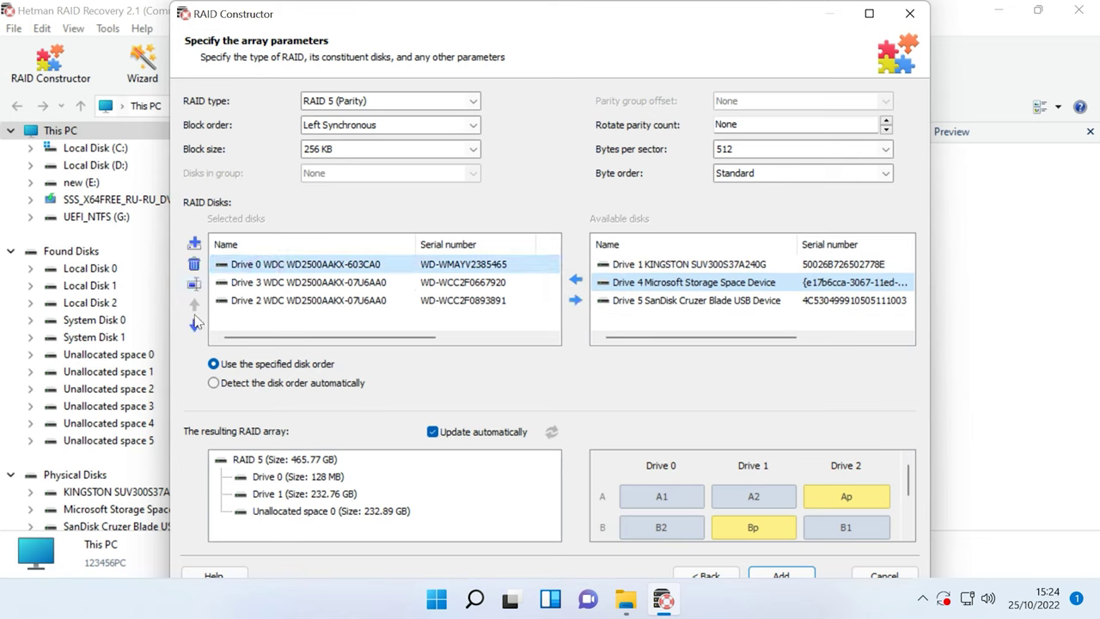
pyautogui.click(194, 323)
pyautogui.click(194, 304)
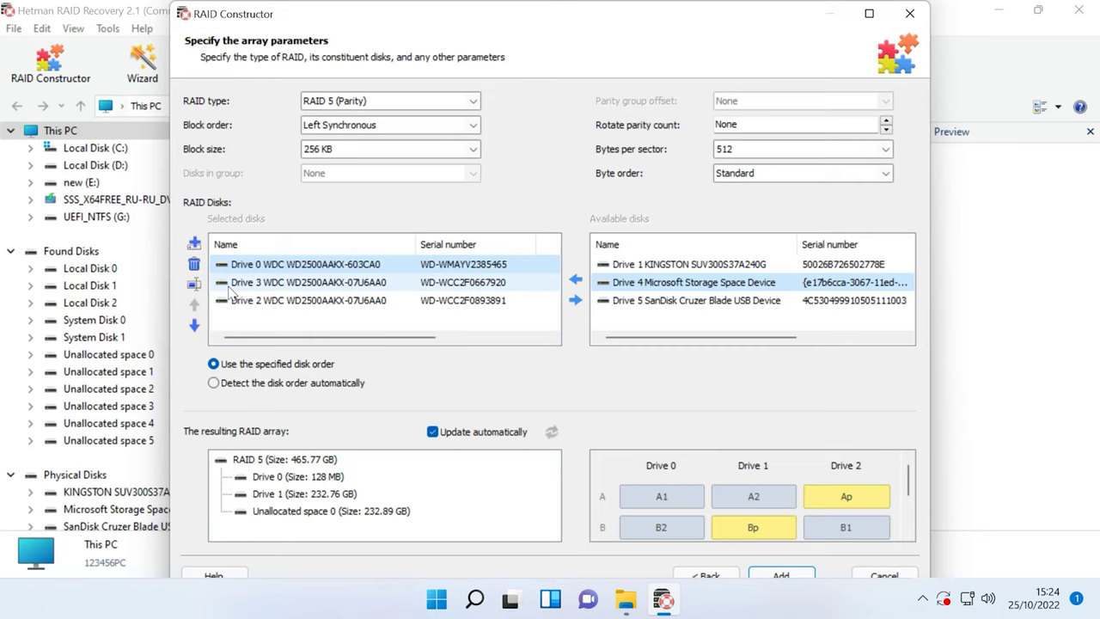
# - Set the offset units to Sectors for Drive 0 and Drive 3
pyautogui.click(195, 286)
pyautogui.write('135266304')
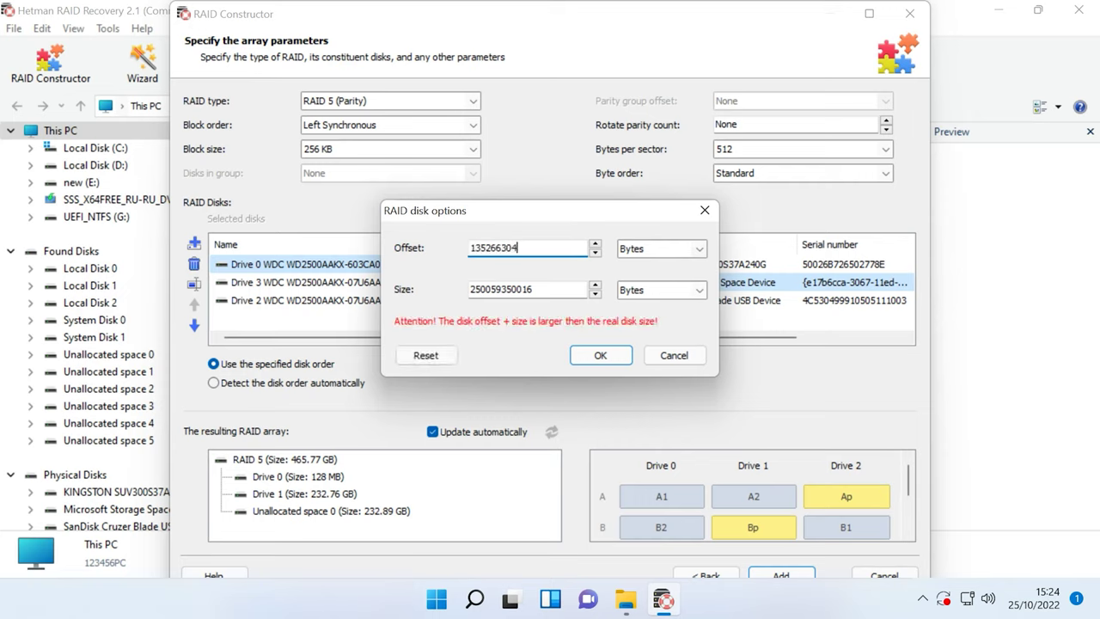
pyautogui.click(661, 248)
pyautogui.click(640, 332)
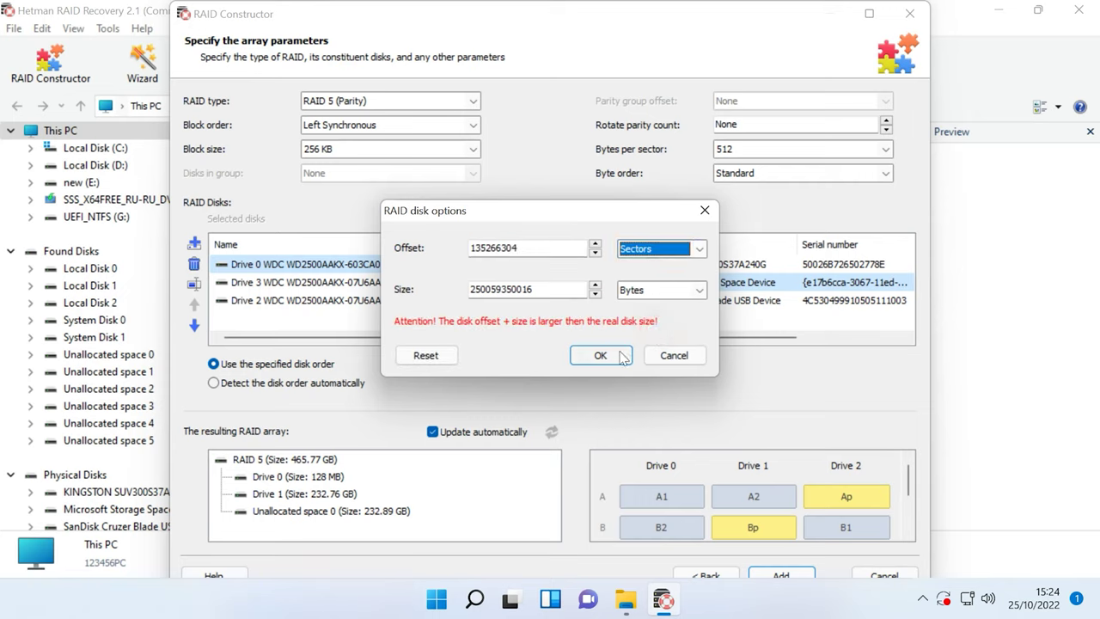
pyautogui.click(601, 354)
pyautogui.click(257, 282)
pyautogui.click(194, 287)
pyautogui.click(600, 355)
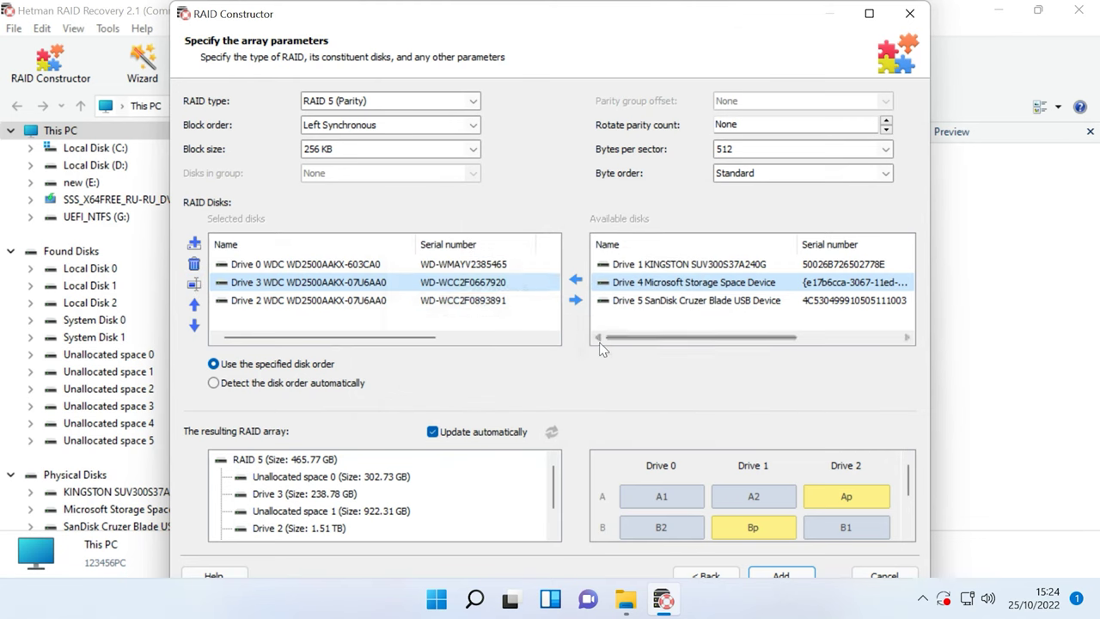
pyautogui.click(258, 300)
# - Set Sectors offsets for Drive 2 and Drive 3, then add the RAID 5 array
pyautogui.click(194, 286)
pyautogui.click(661, 248)
pyautogui.click(640, 332)
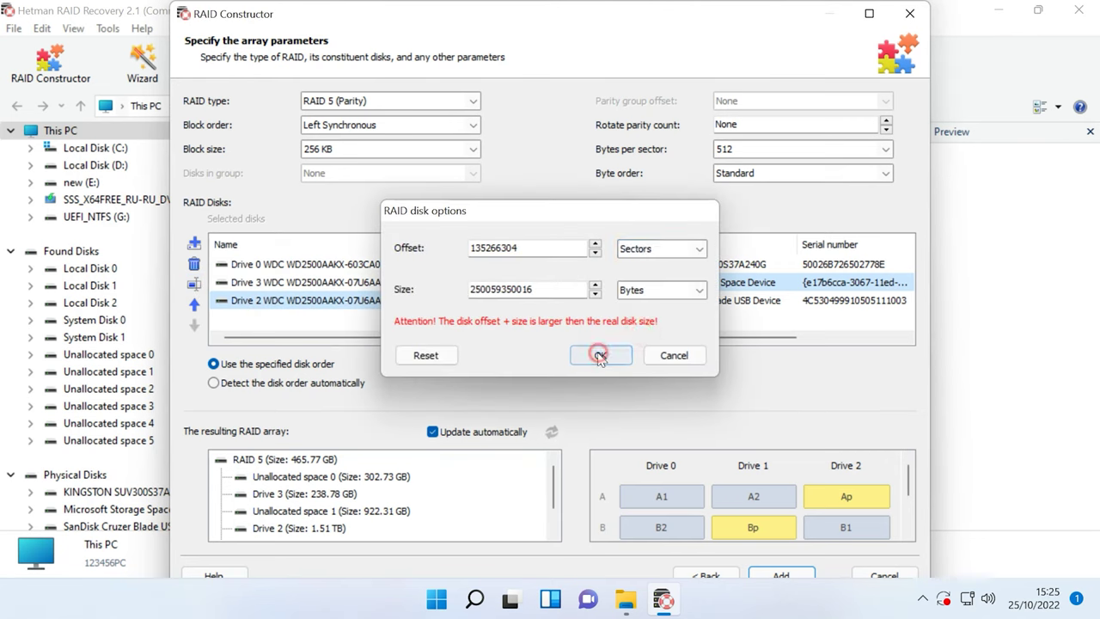
pyautogui.click(601, 355)
pyautogui.click(258, 282)
pyautogui.click(195, 286)
pyautogui.click(662, 249)
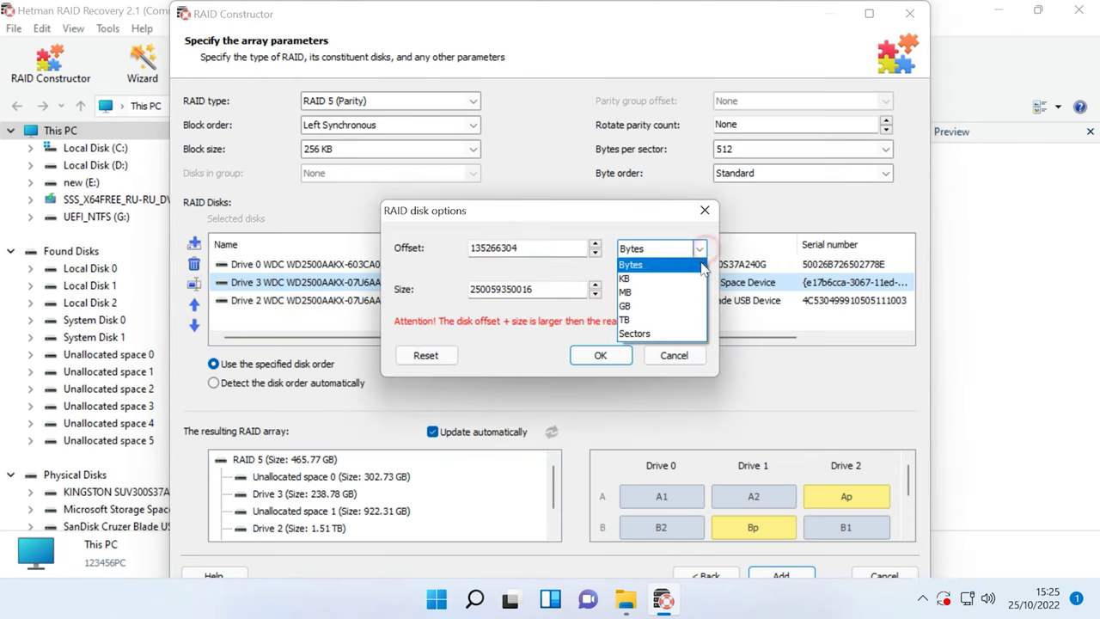
pyautogui.click(640, 332)
pyautogui.click(598, 355)
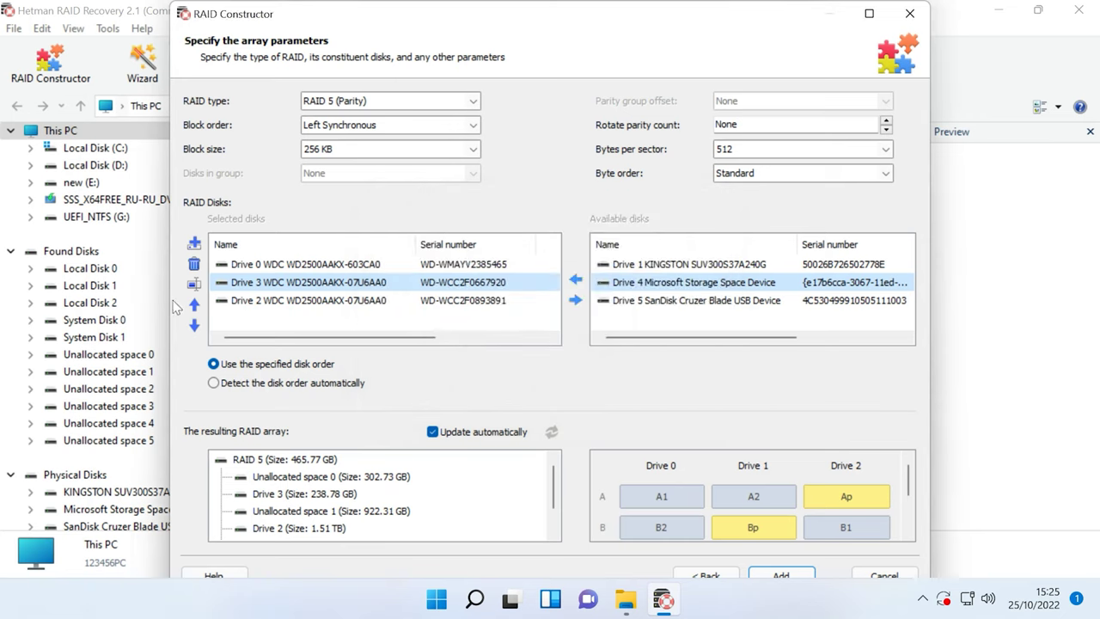
pyautogui.click(801, 578)
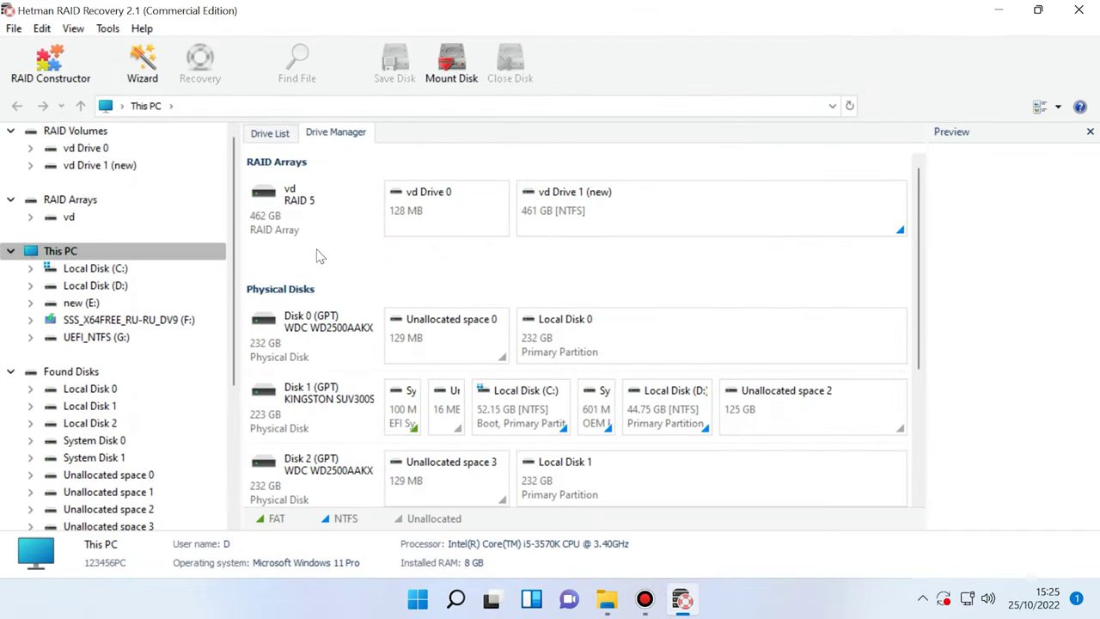
# - Fast-scan vd Drive 1 of the new RAID array
pyautogui.click(309, 227)
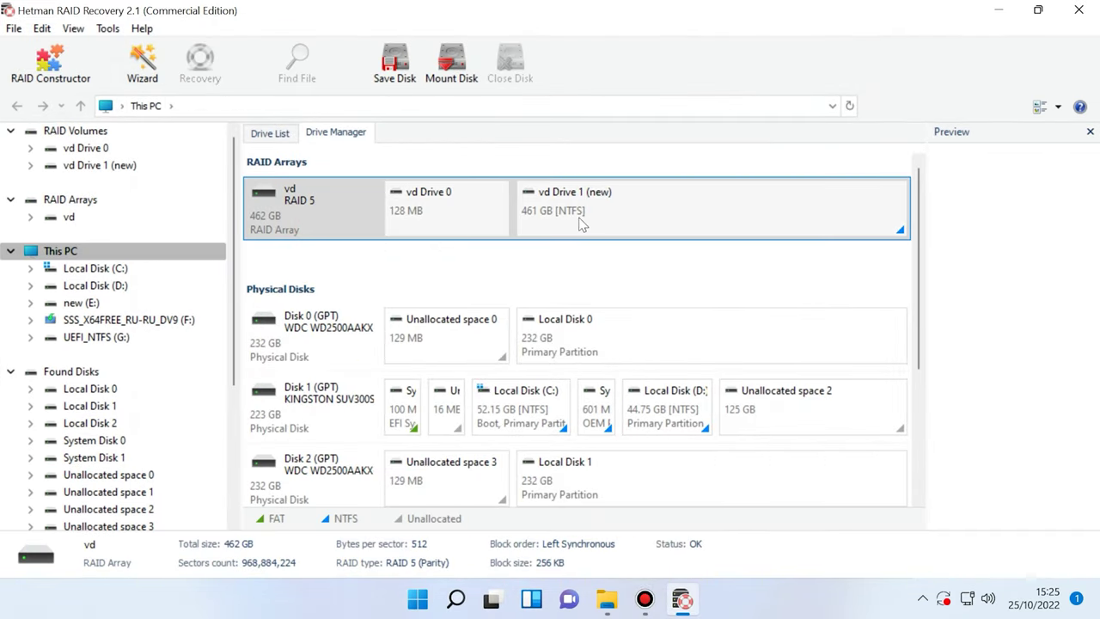
pyautogui.click(614, 217)
pyautogui.rightClick(614, 216)
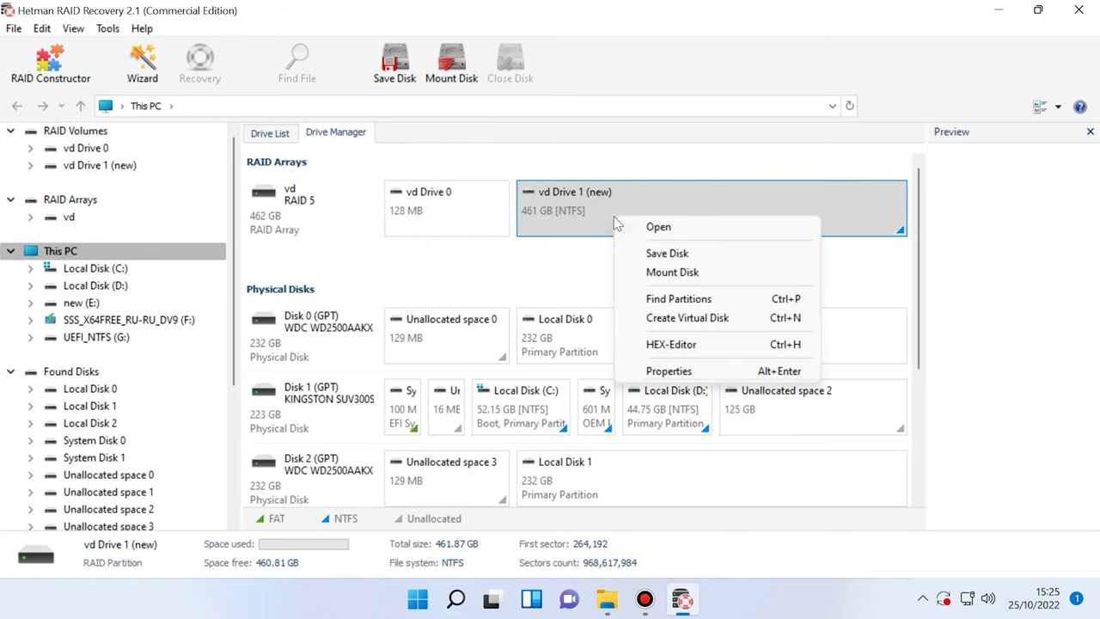
pyautogui.click(706, 232)
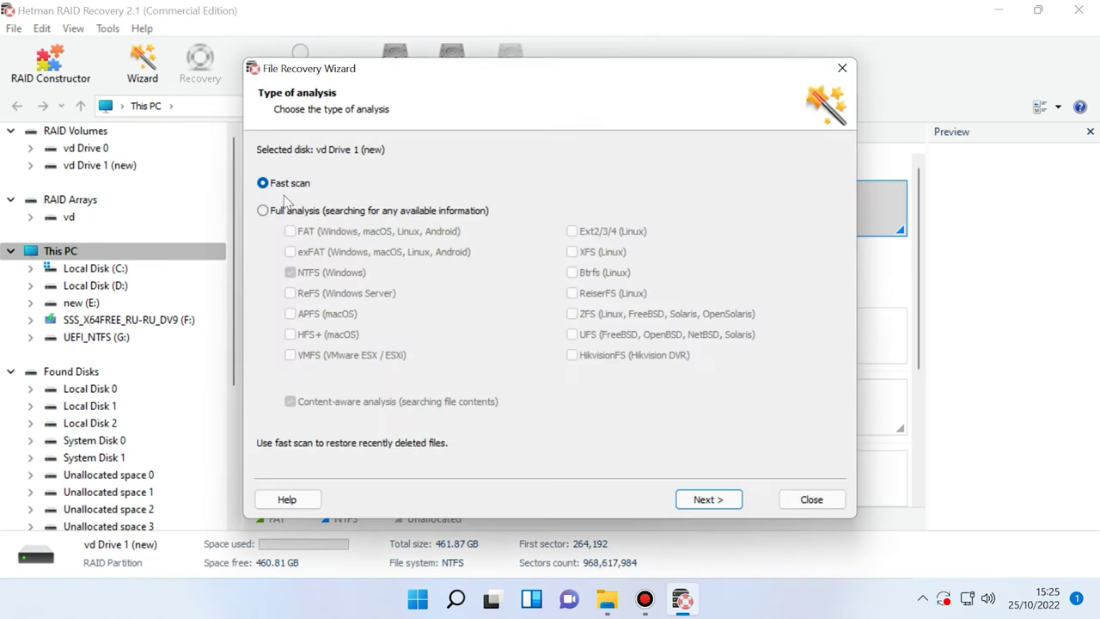
pyautogui.click(705, 498)
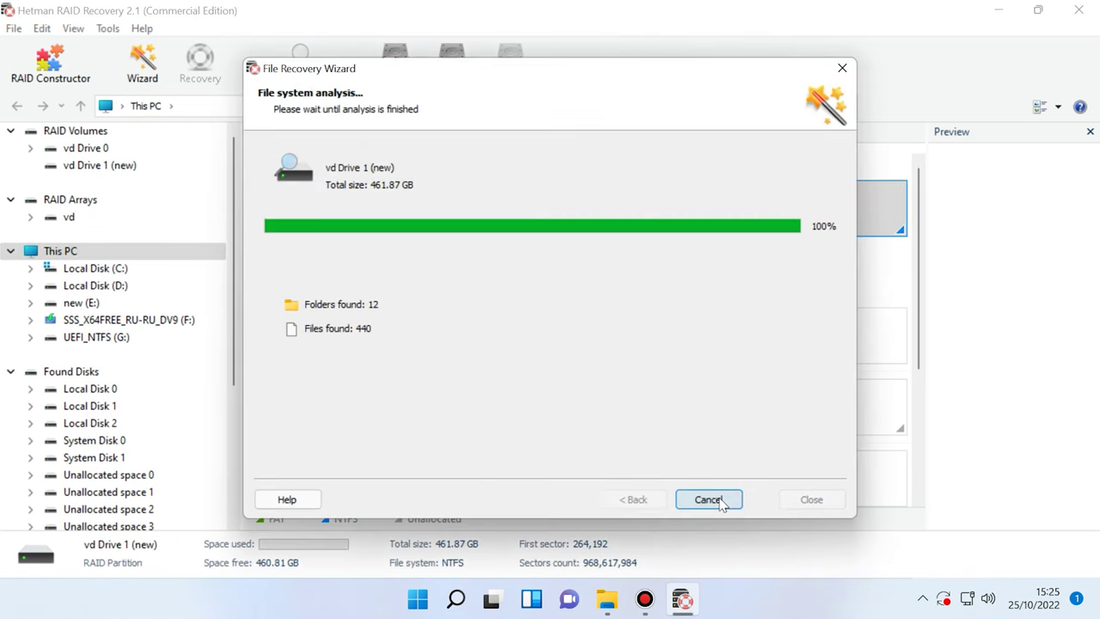
pyautogui.click(713, 502)
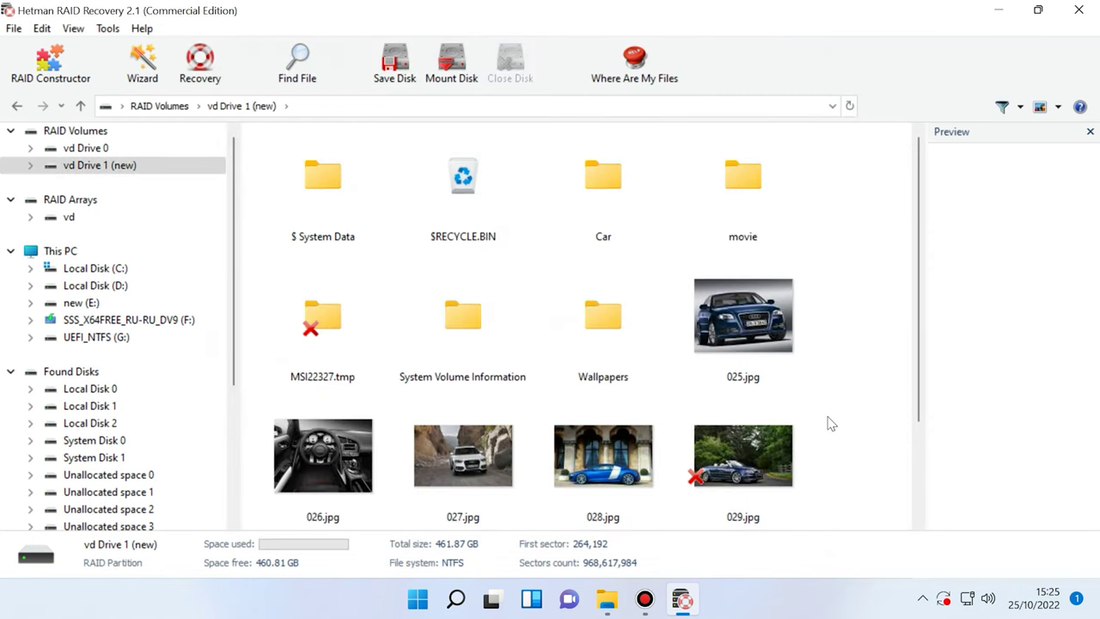
# - Recover the 025.jpg car photo to hard-disk path C:\2\
pyautogui.scroll(-2, 830, 423)
pyautogui.click(743, 189)
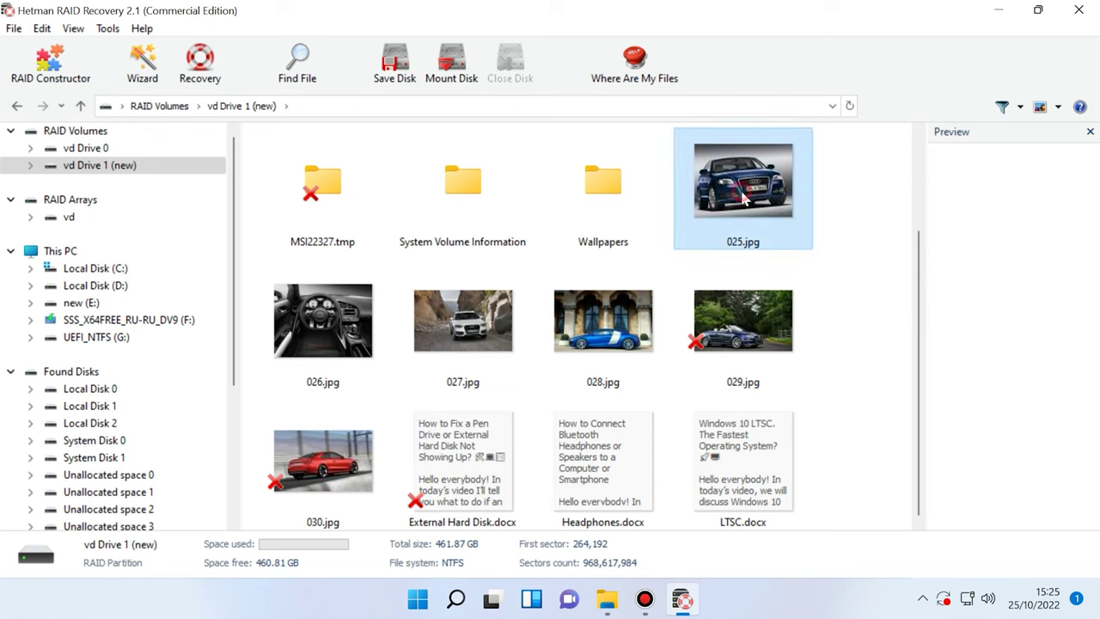
pyautogui.click(200, 78)
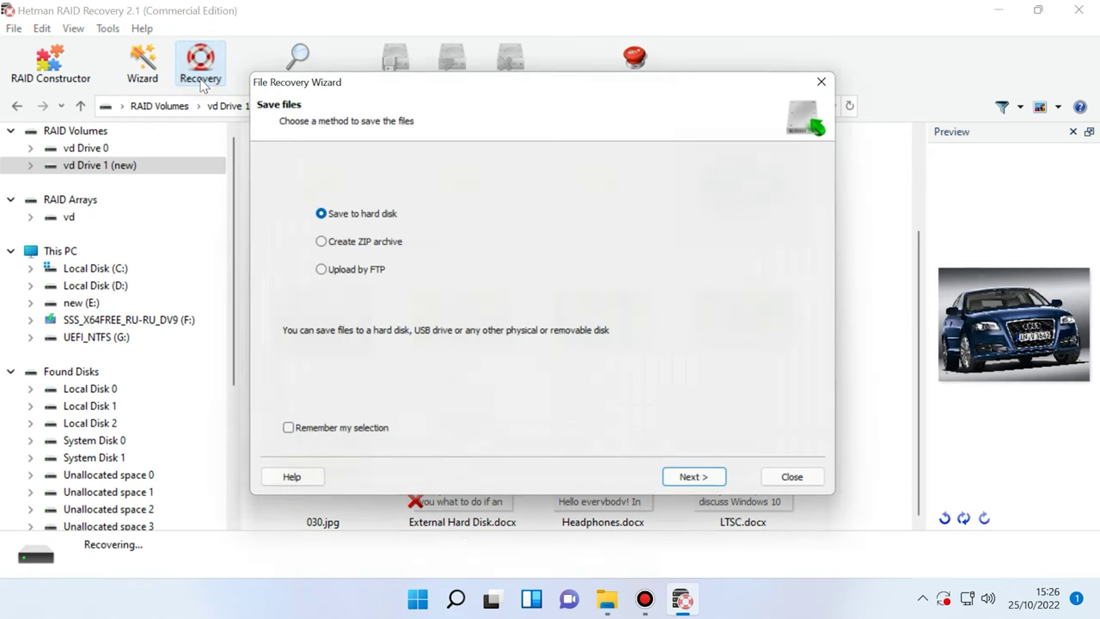
pyautogui.click(716, 493)
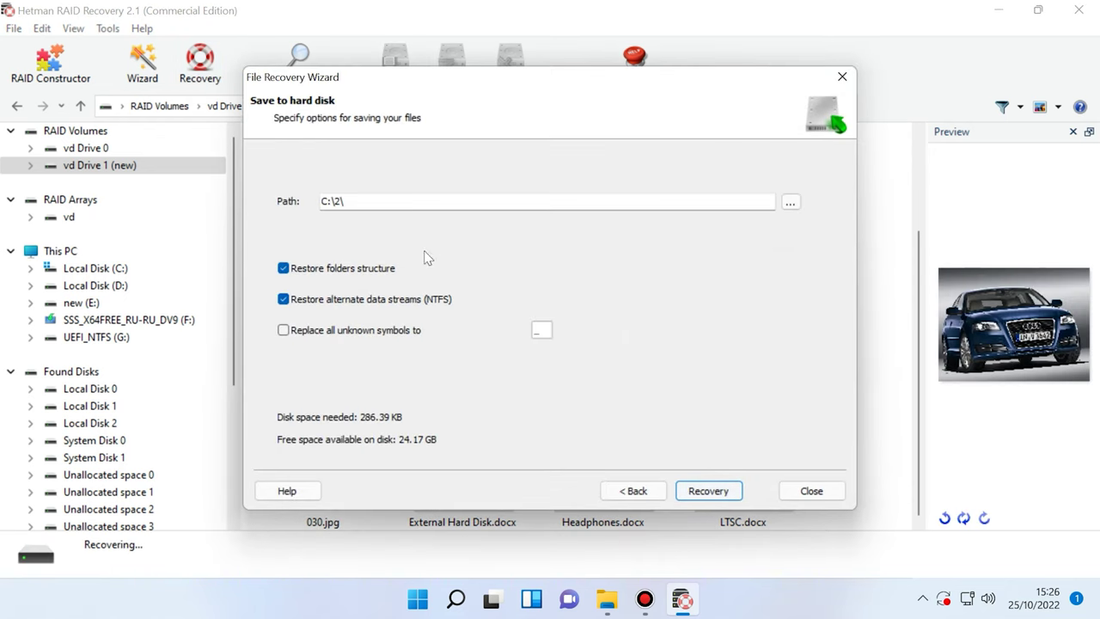
pyautogui.click(717, 493)
pyautogui.click(715, 493)
pyautogui.moveTo(607, 599)
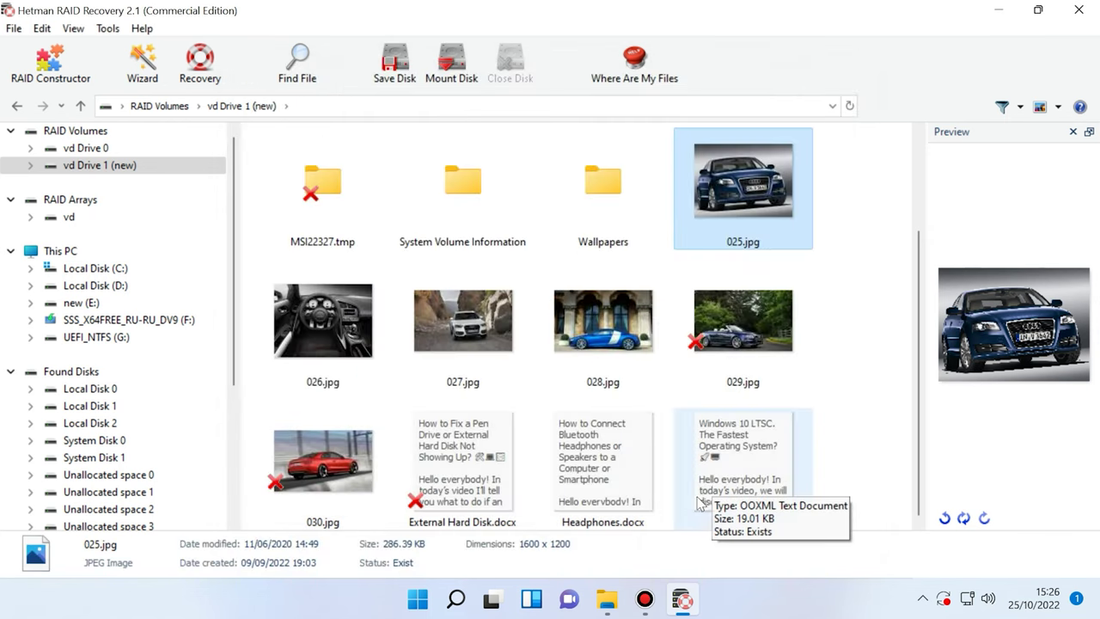
pyautogui.click(607, 607)
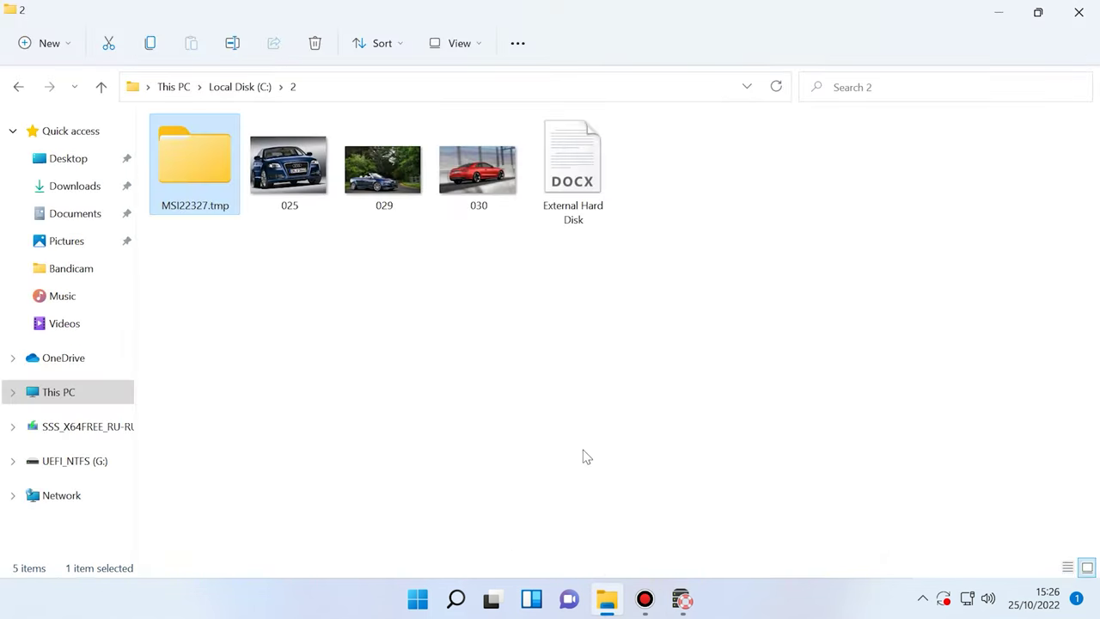
pyautogui.click(286, 212)
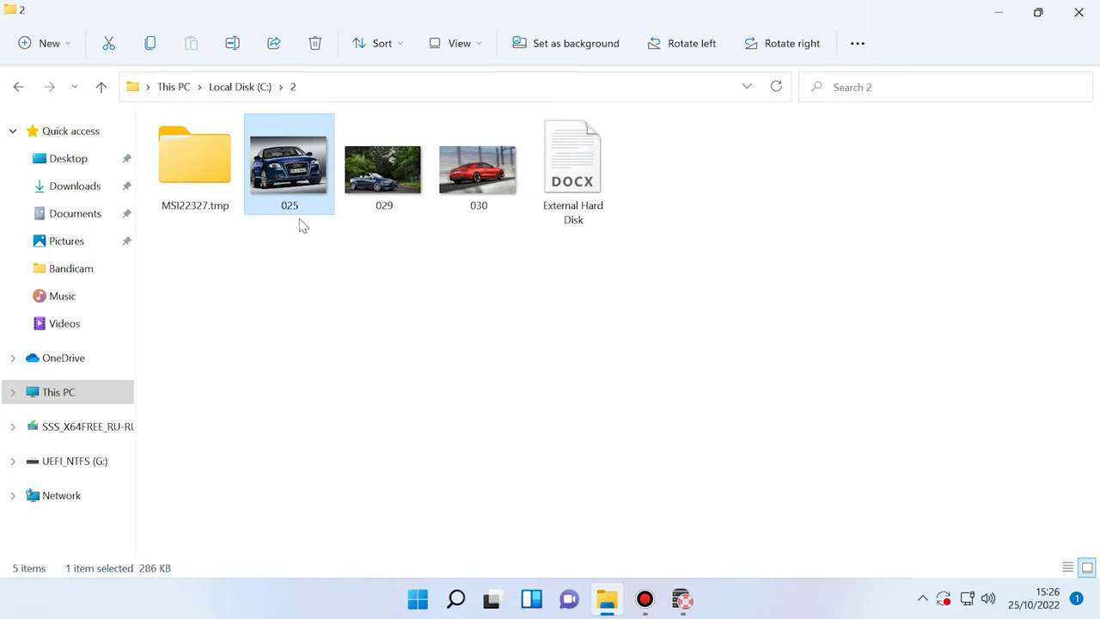